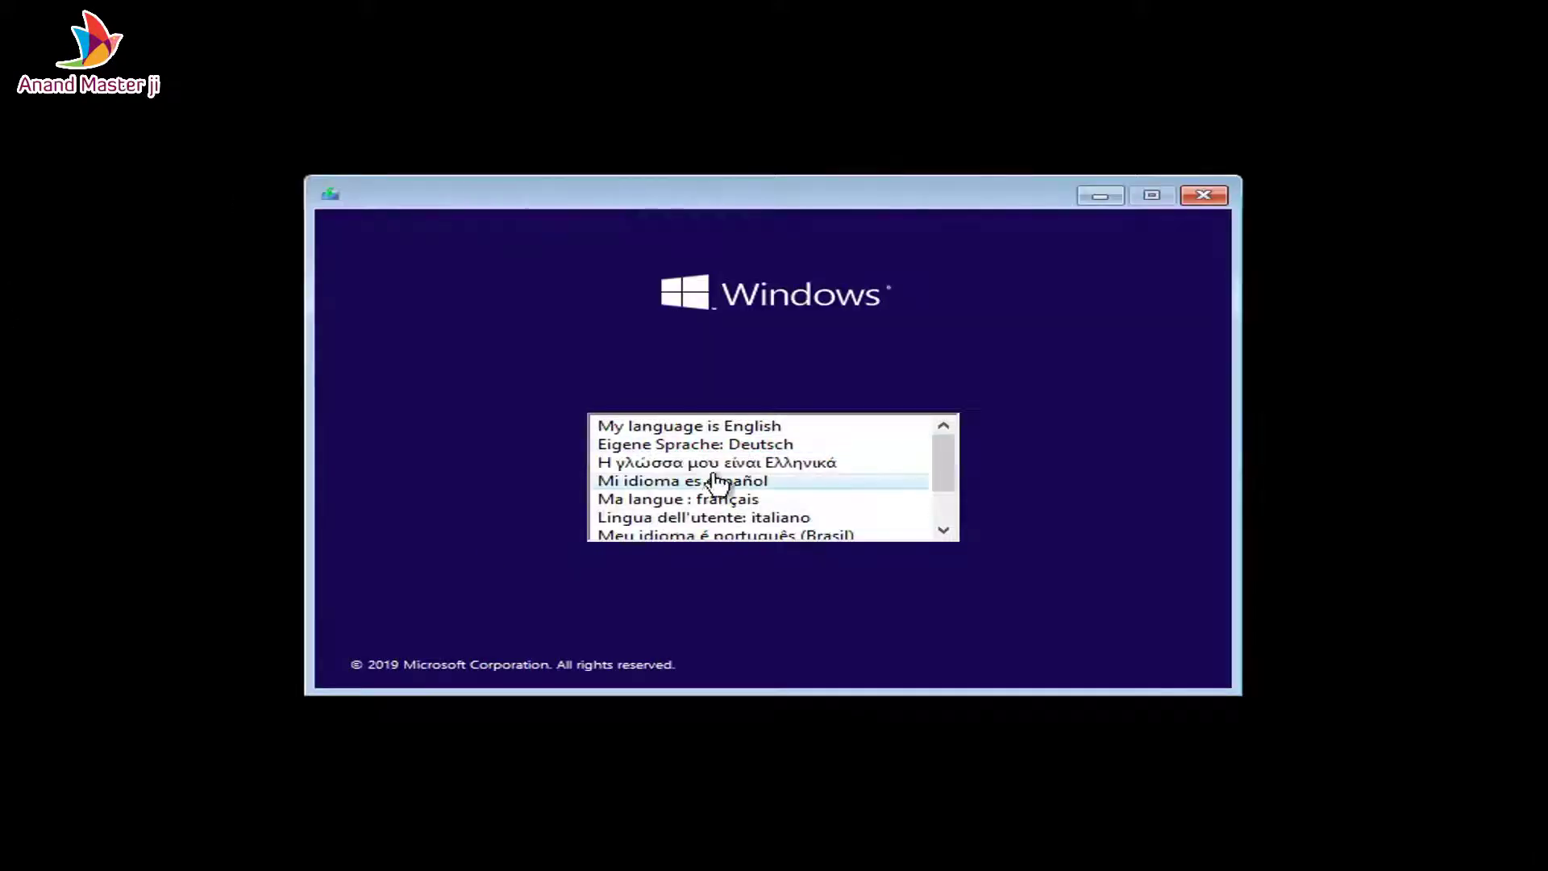
Choose English as the Windows setup language and start the installation with Install now.
{"action": "left_click", "coordinate": [770, 435]}
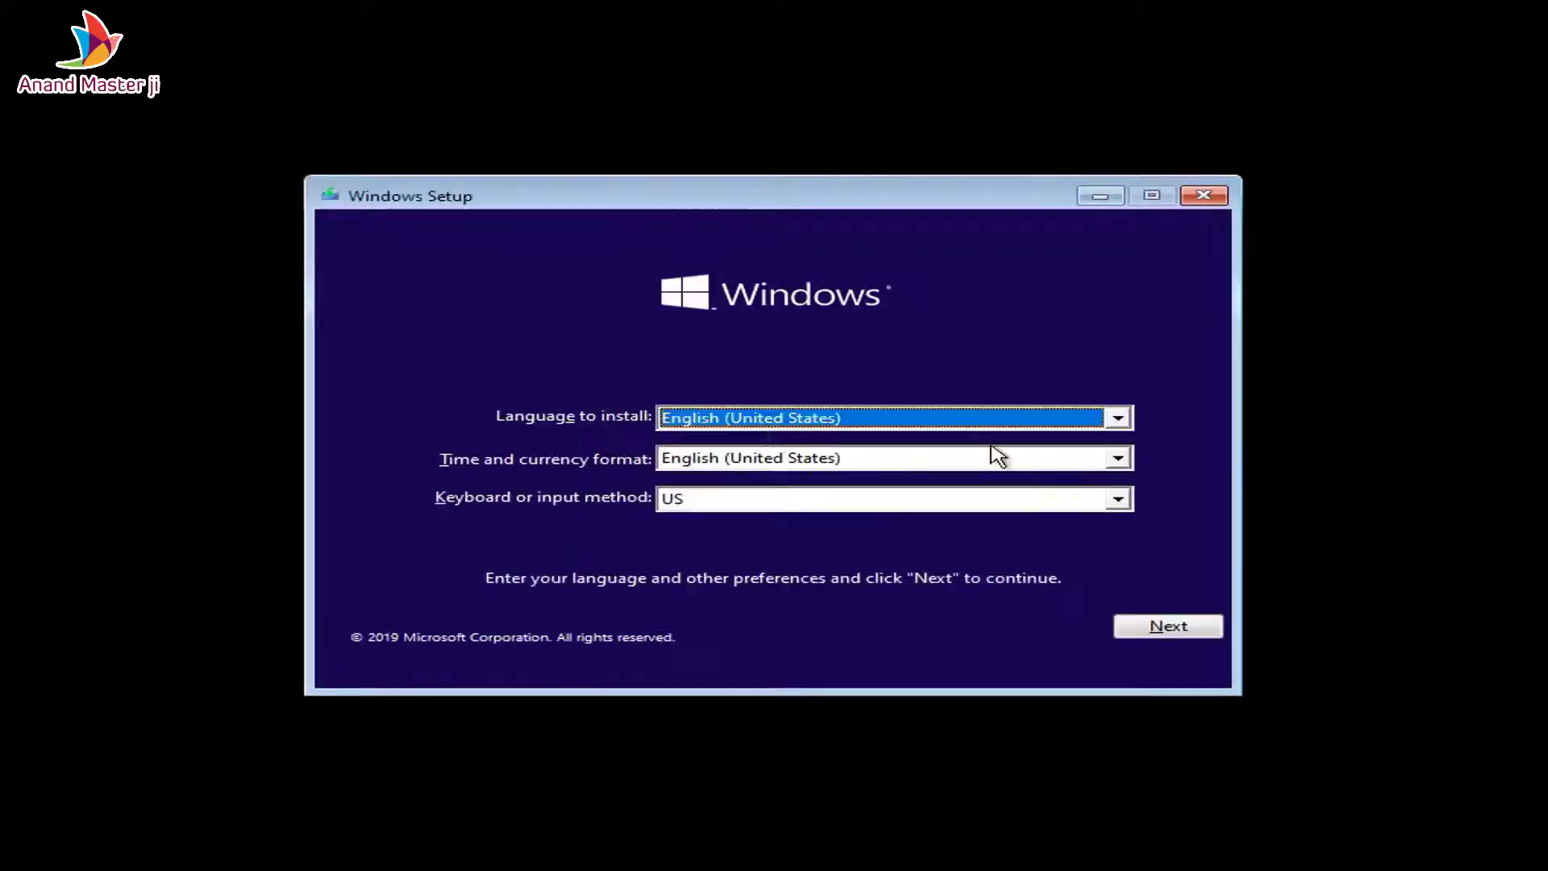
{"action": "left_click", "coordinate": [1163, 624]}
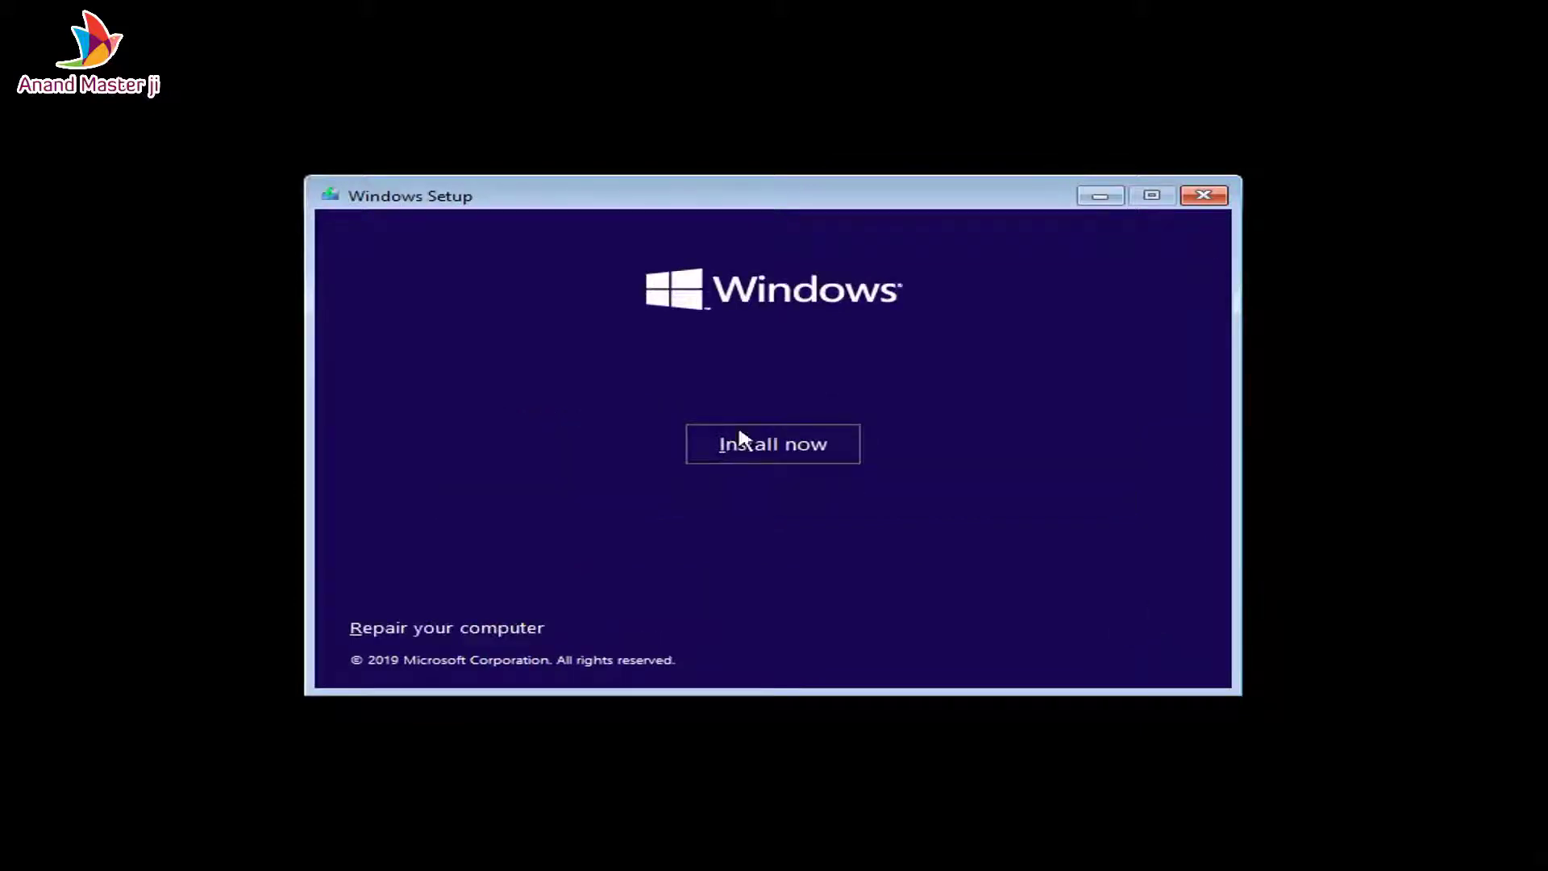
{"action": "left_click", "coordinate": [768, 453]}
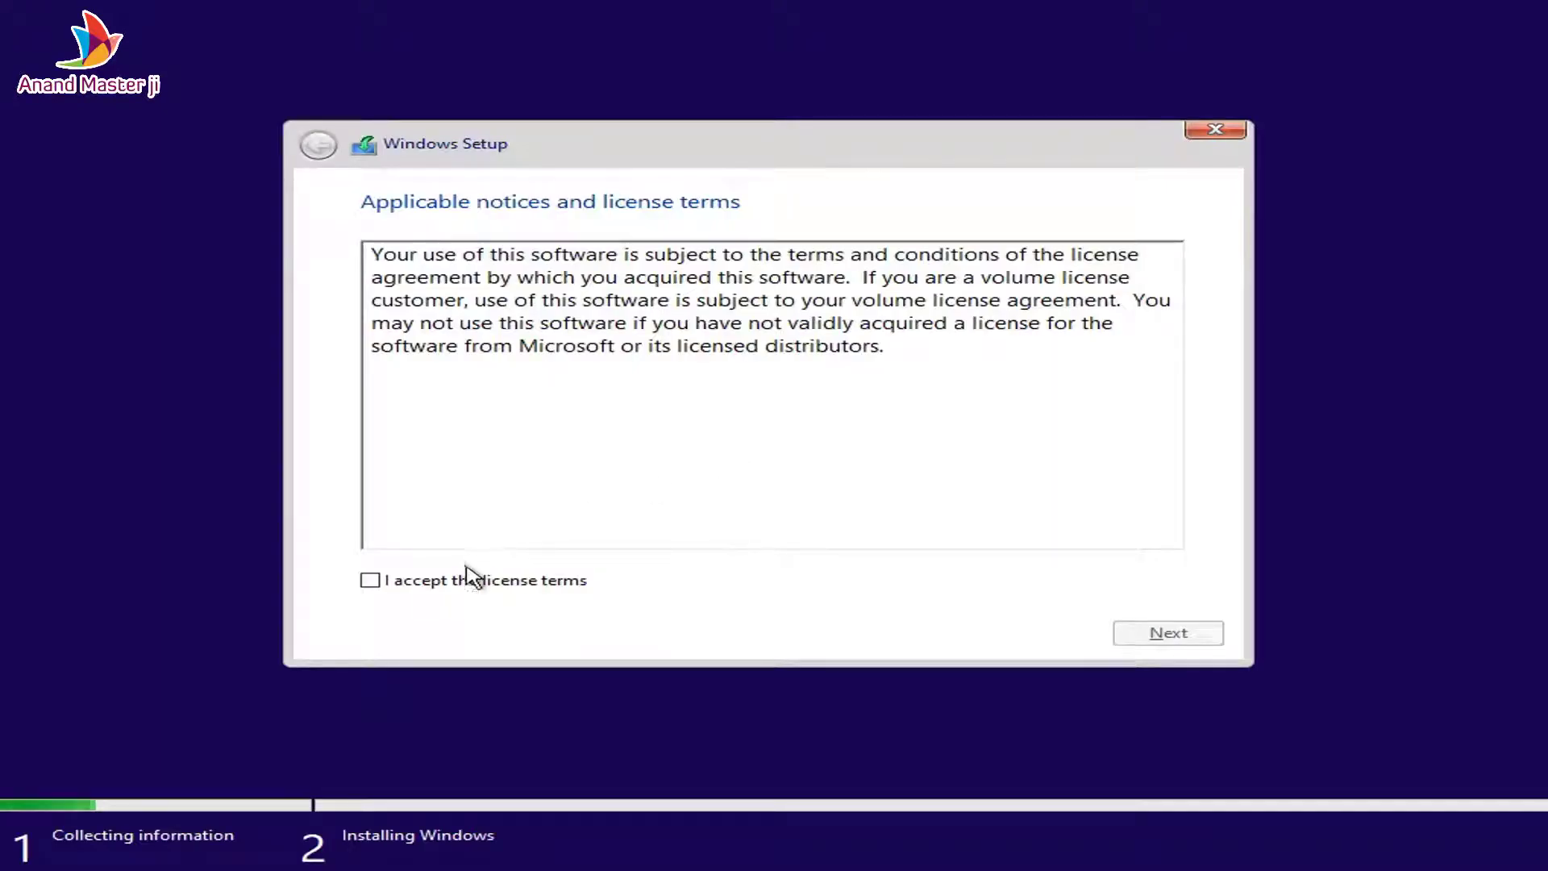
Accept the license terms and run a Custom install onto Drive 0's 60 GB unallocated space.
{"action": "left_click", "coordinate": [476, 580]}
{"action": "left_click", "coordinate": [1159, 635]}
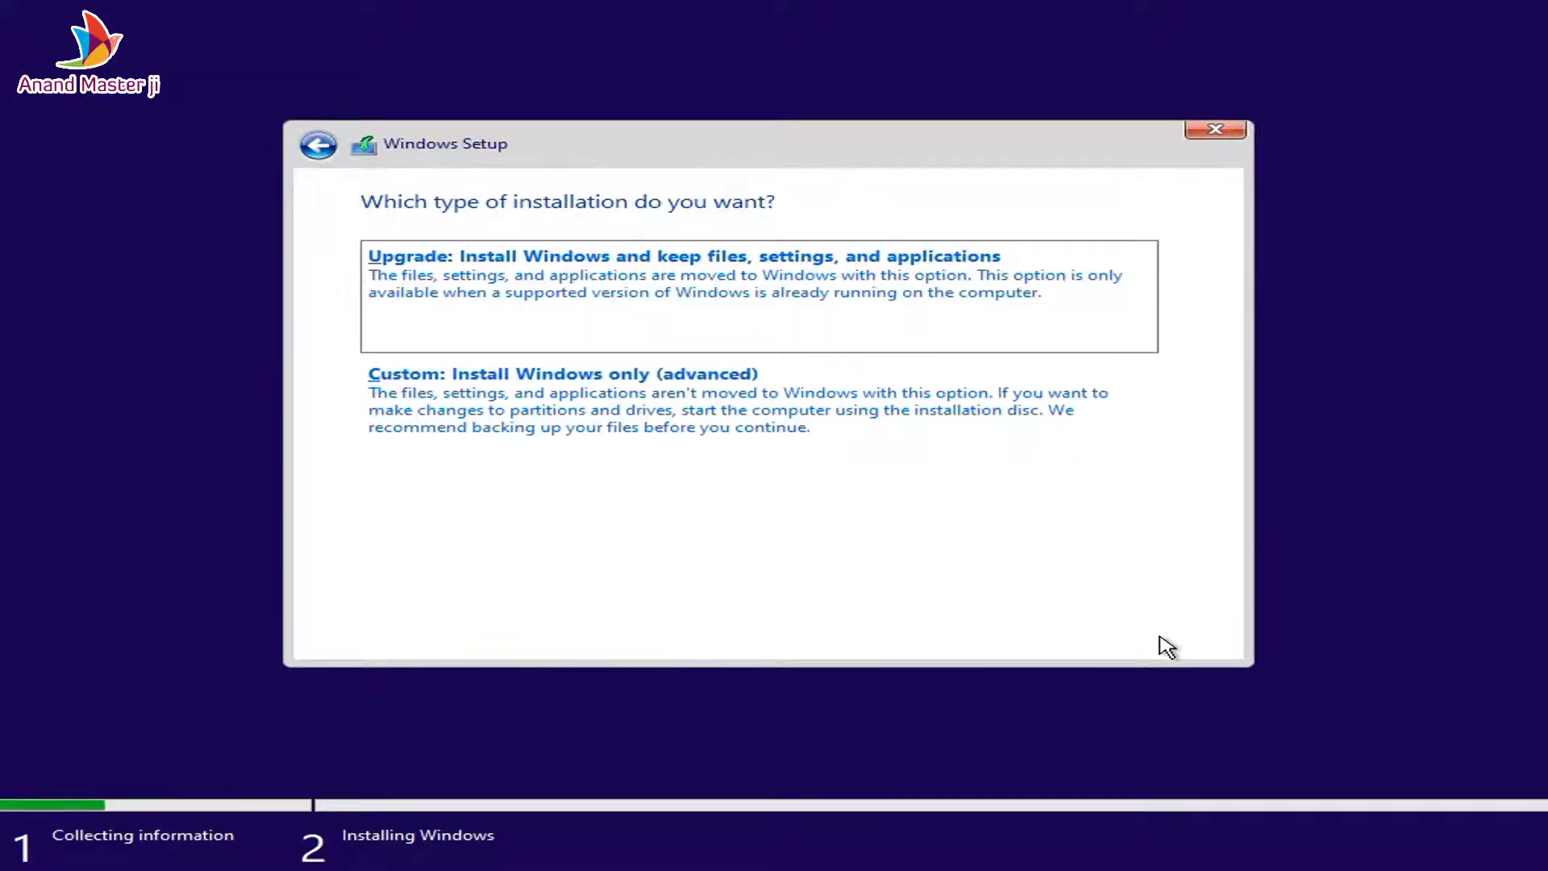
{"action": "left_click", "coordinate": [866, 411]}
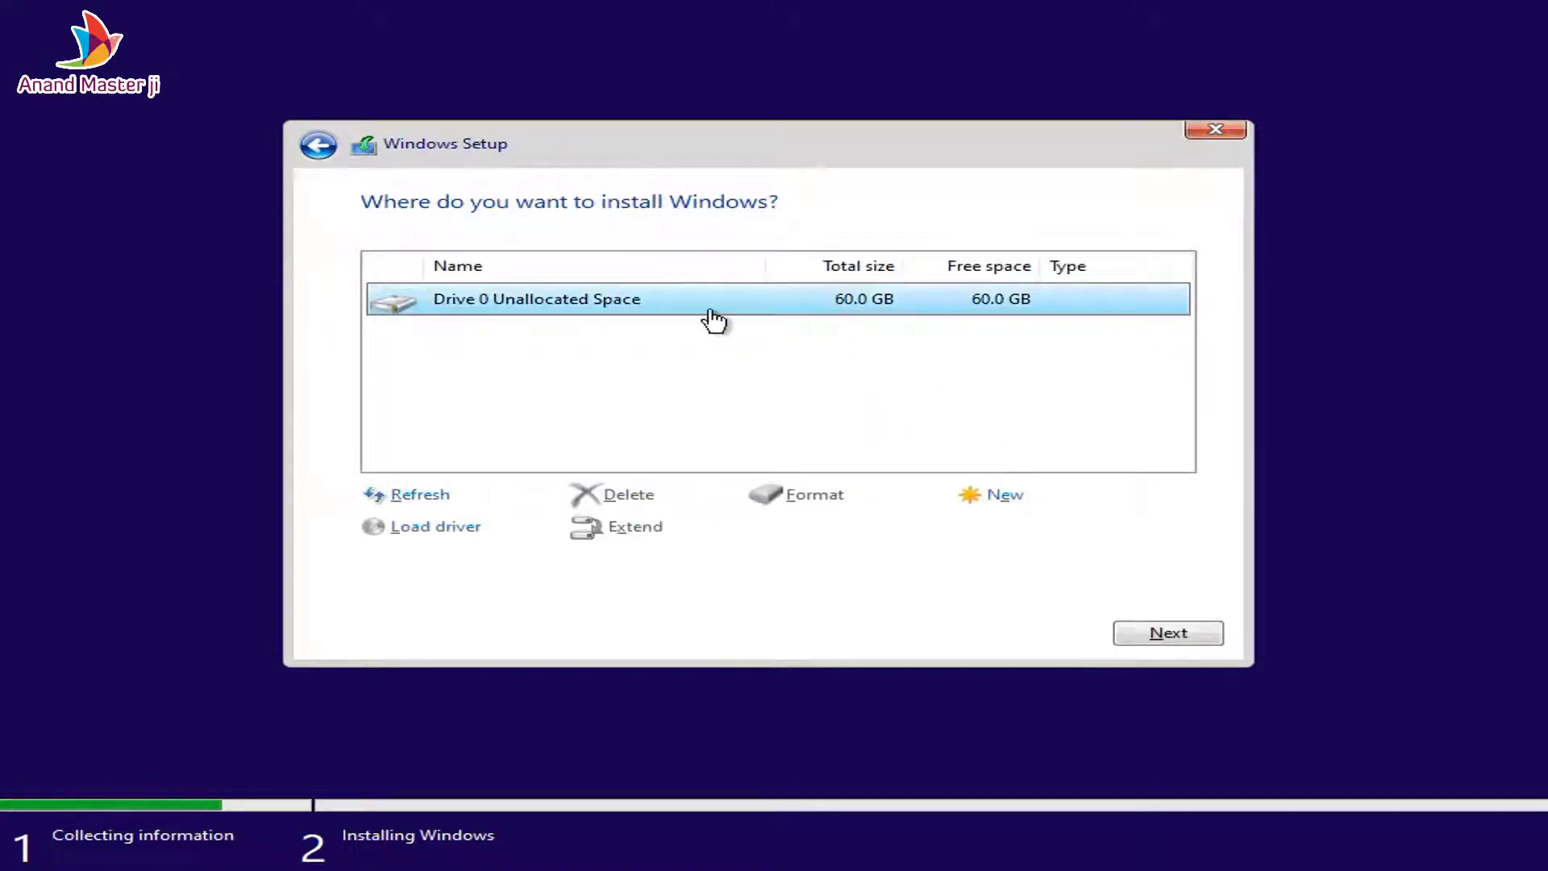
{"action": "left_click", "coordinate": [1140, 640]}
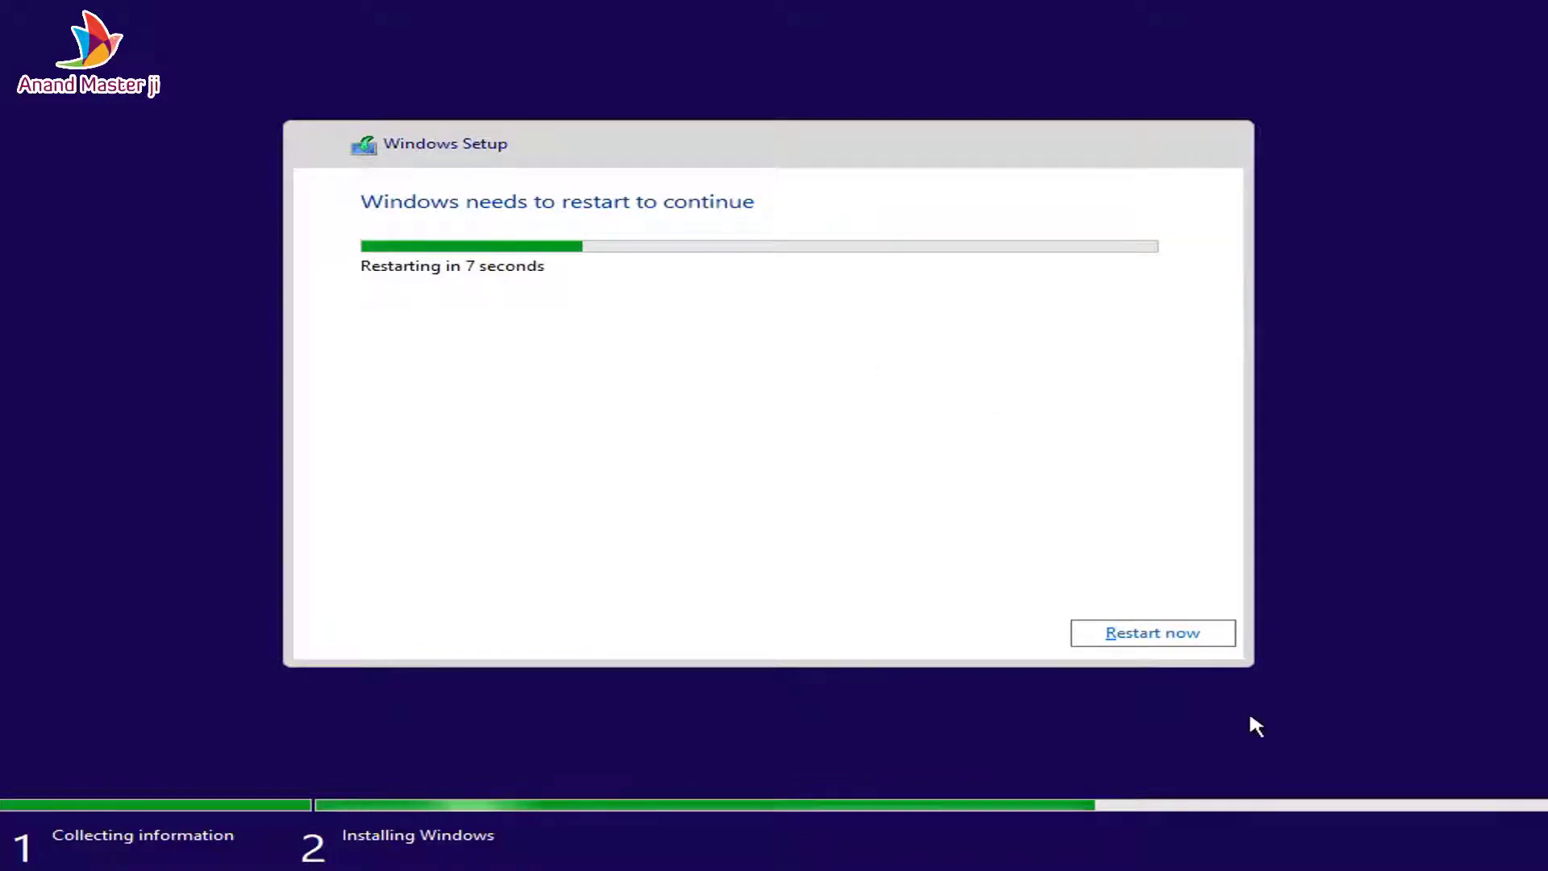
Restart the virtual machine now so it boots Windows from the hard drive.
{"action": "left_click", "coordinate": [1227, 637]}
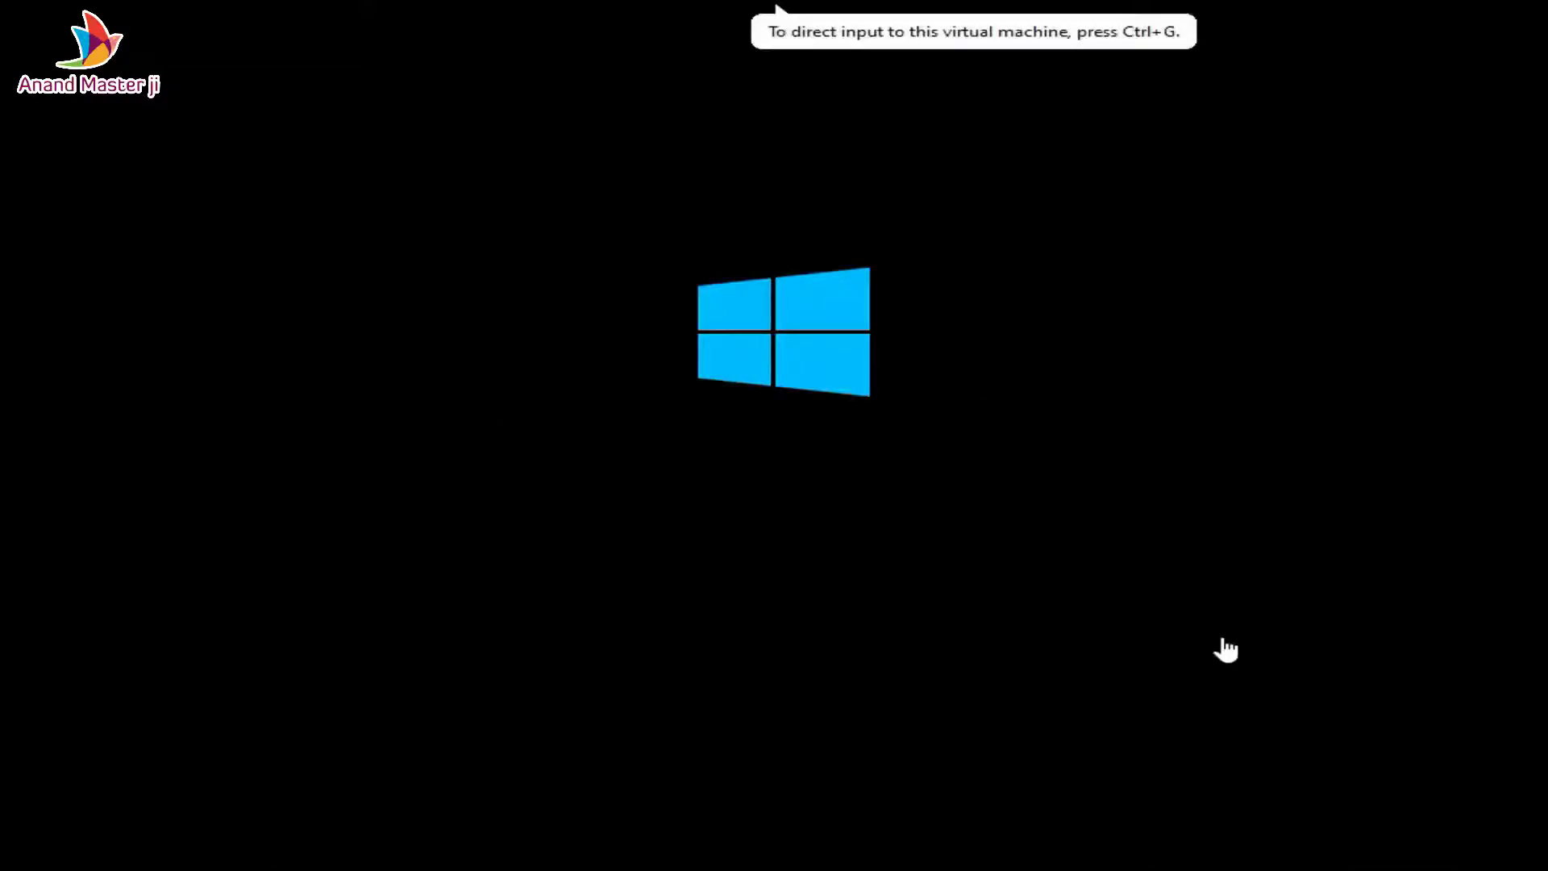
Leave the full-screen VM, dismiss the MI MAX 2 device error, and close the PC Work folder.
{"action": "left_click", "coordinate": [1338, 17]}
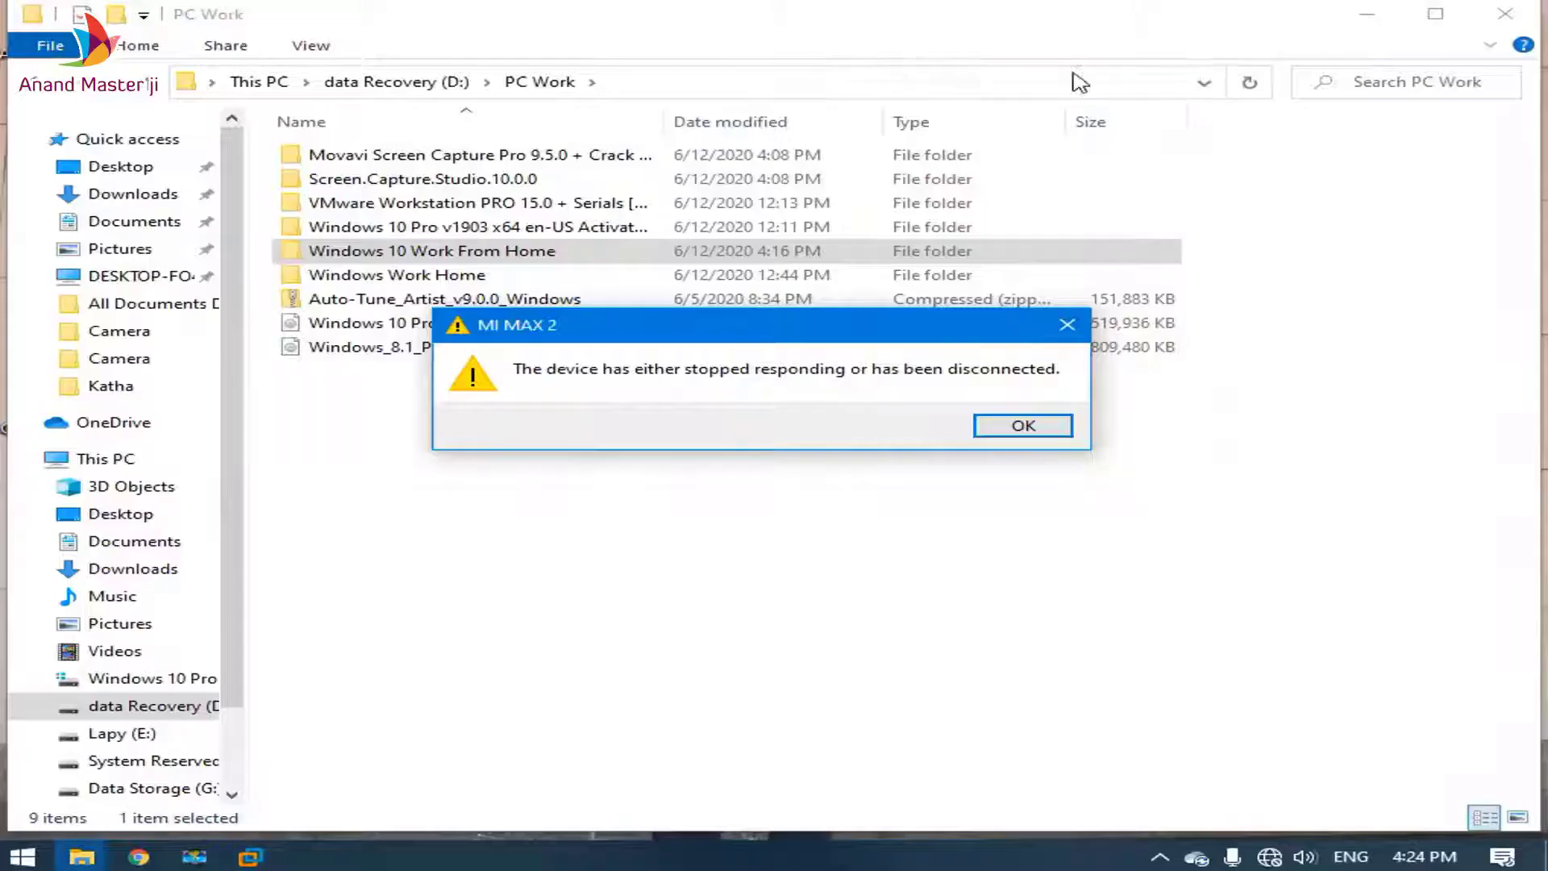
{"action": "left_click", "coordinate": [1038, 428]}
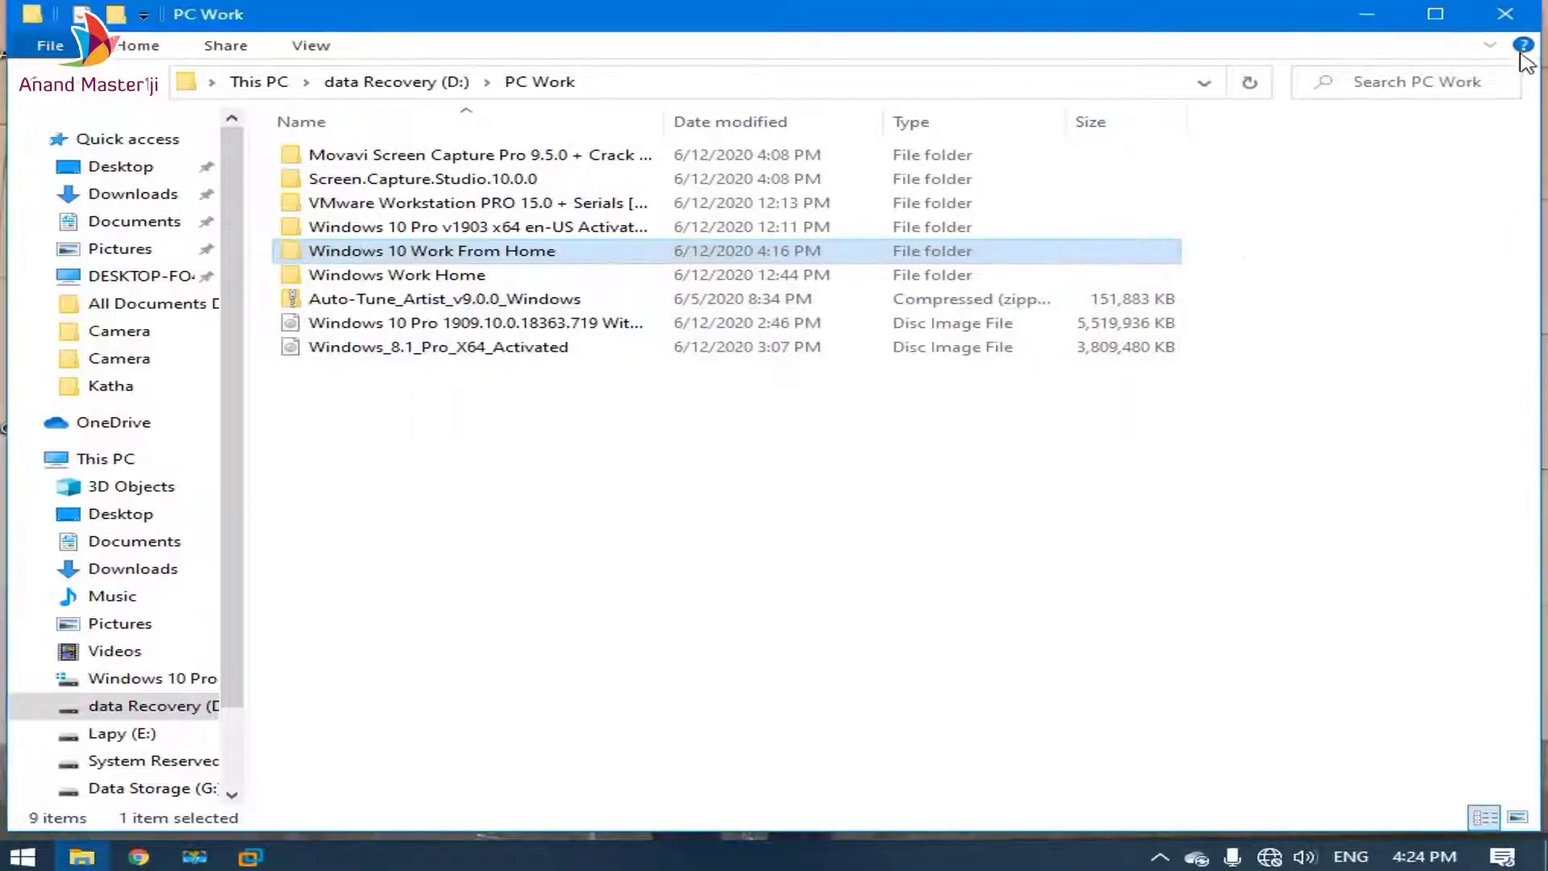
{"action": "left_click", "coordinate": [1504, 14]}
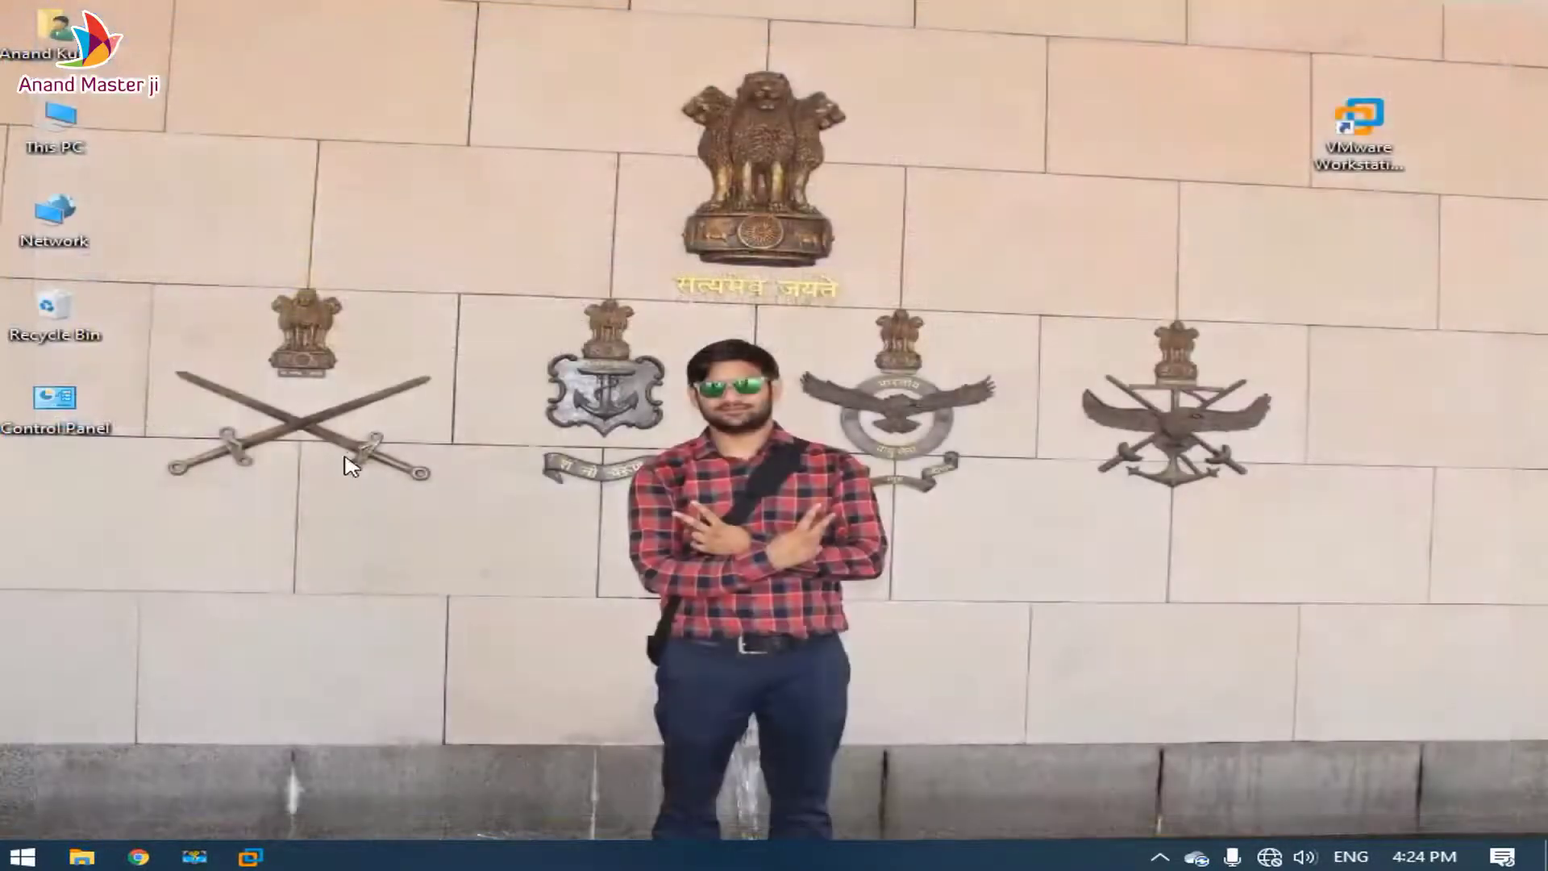
Refresh the host desktop twice from its shortcut menu.
{"action": "right_click", "coordinate": [394, 402]}
{"action": "left_click", "coordinate": [529, 467]}
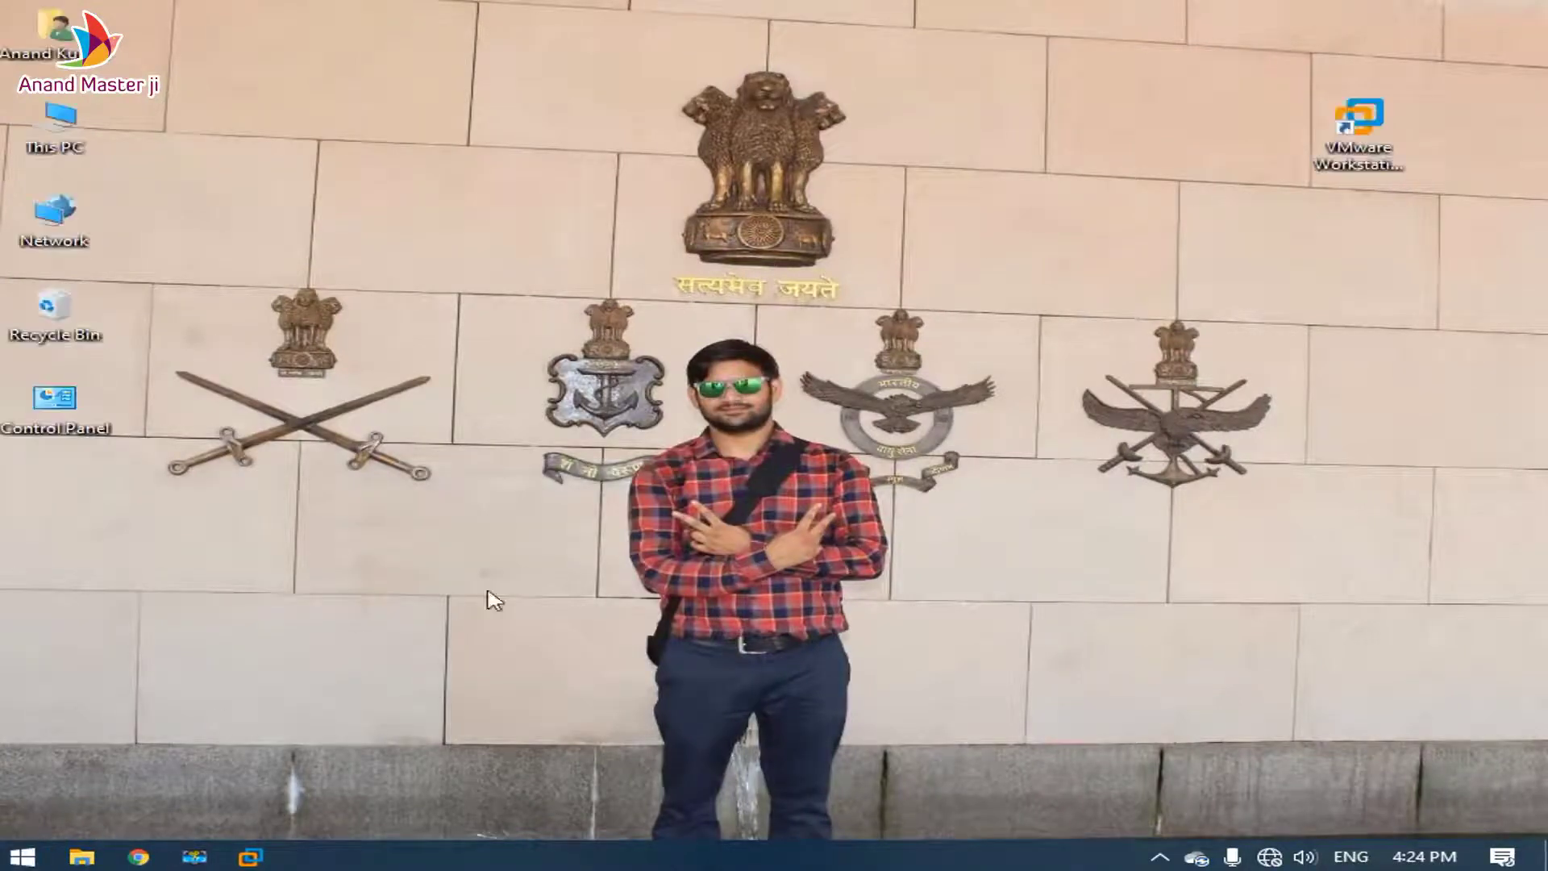
{"action": "right_click", "coordinate": [810, 390]}
{"action": "left_click", "coordinate": [879, 443]}
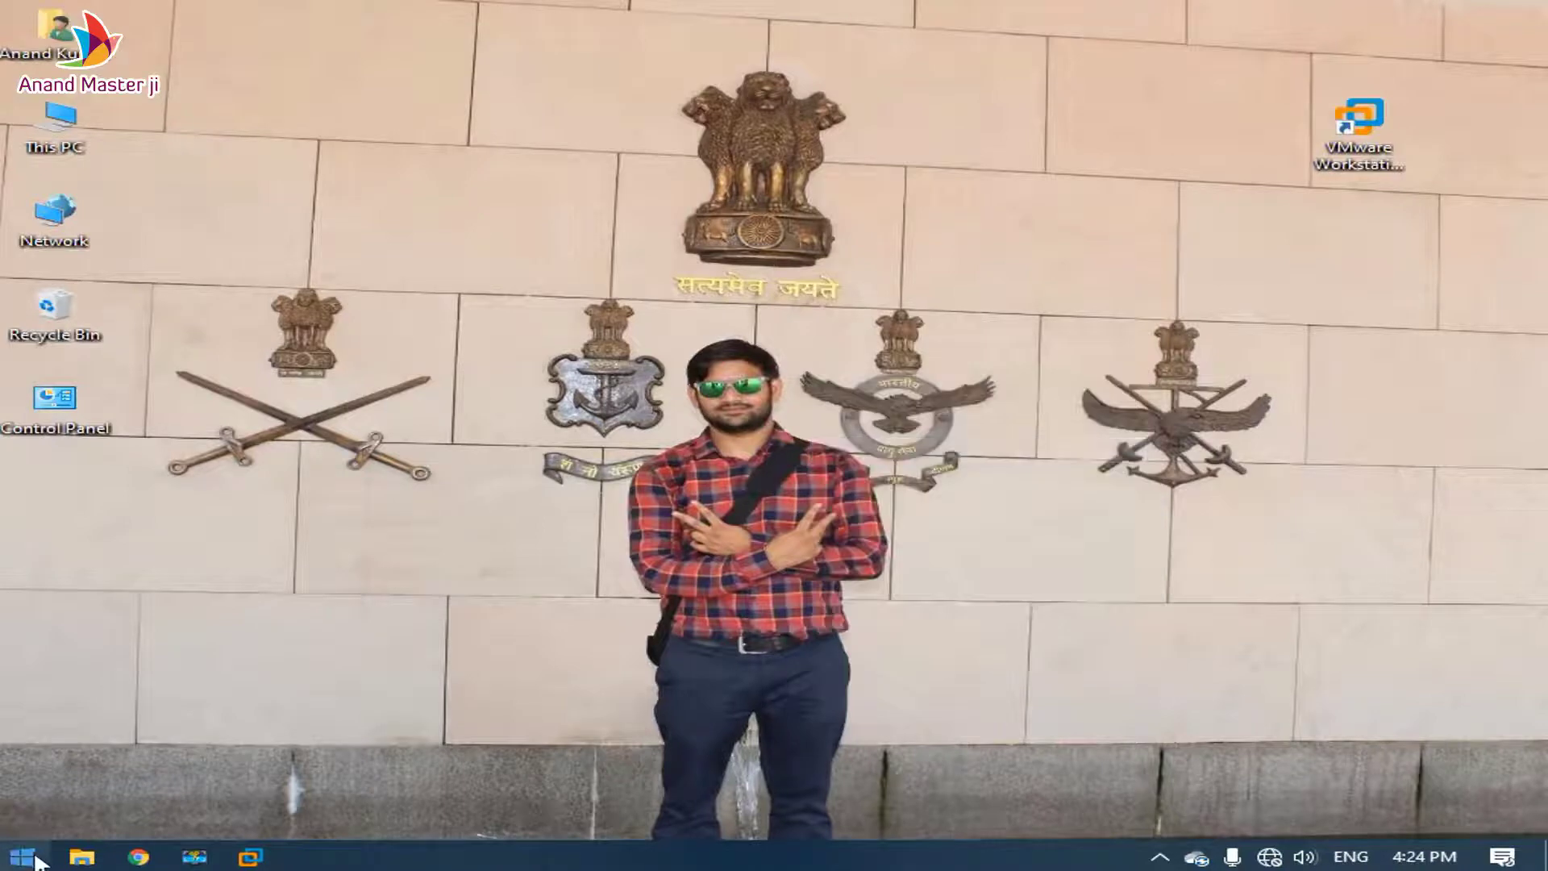
Return to the Windows 10 virtual machine via its VMware taskbar preview.
{"action": "left_click", "coordinate": [37, 861]}
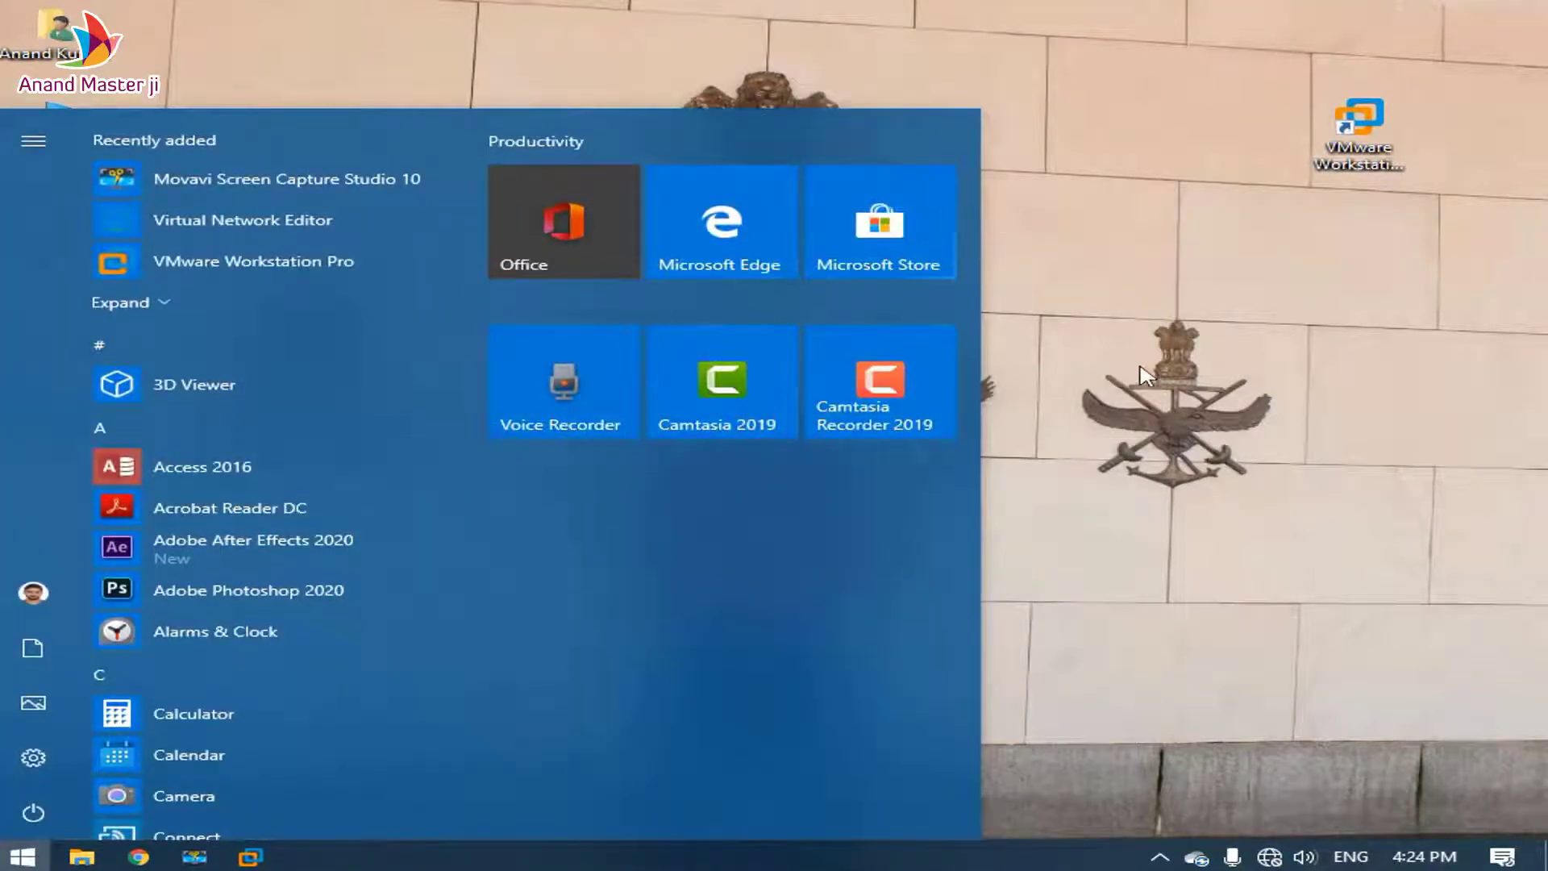
{"action": "left_click", "coordinate": [1147, 375]}
{"action": "mouse_move", "coordinate": [250, 856]}
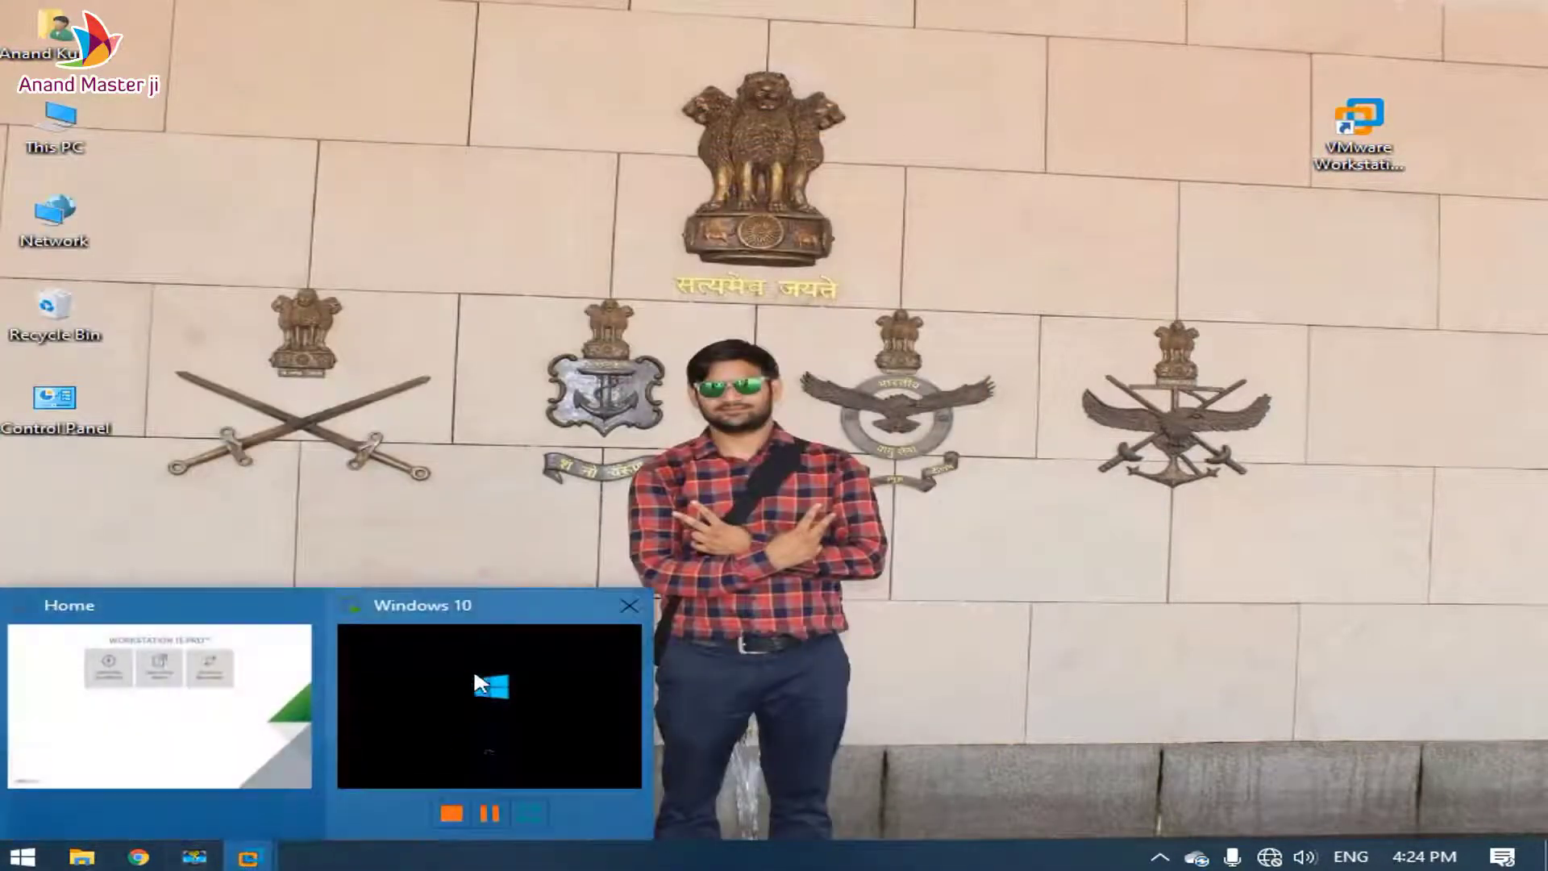
{"action": "left_click", "coordinate": [475, 676]}
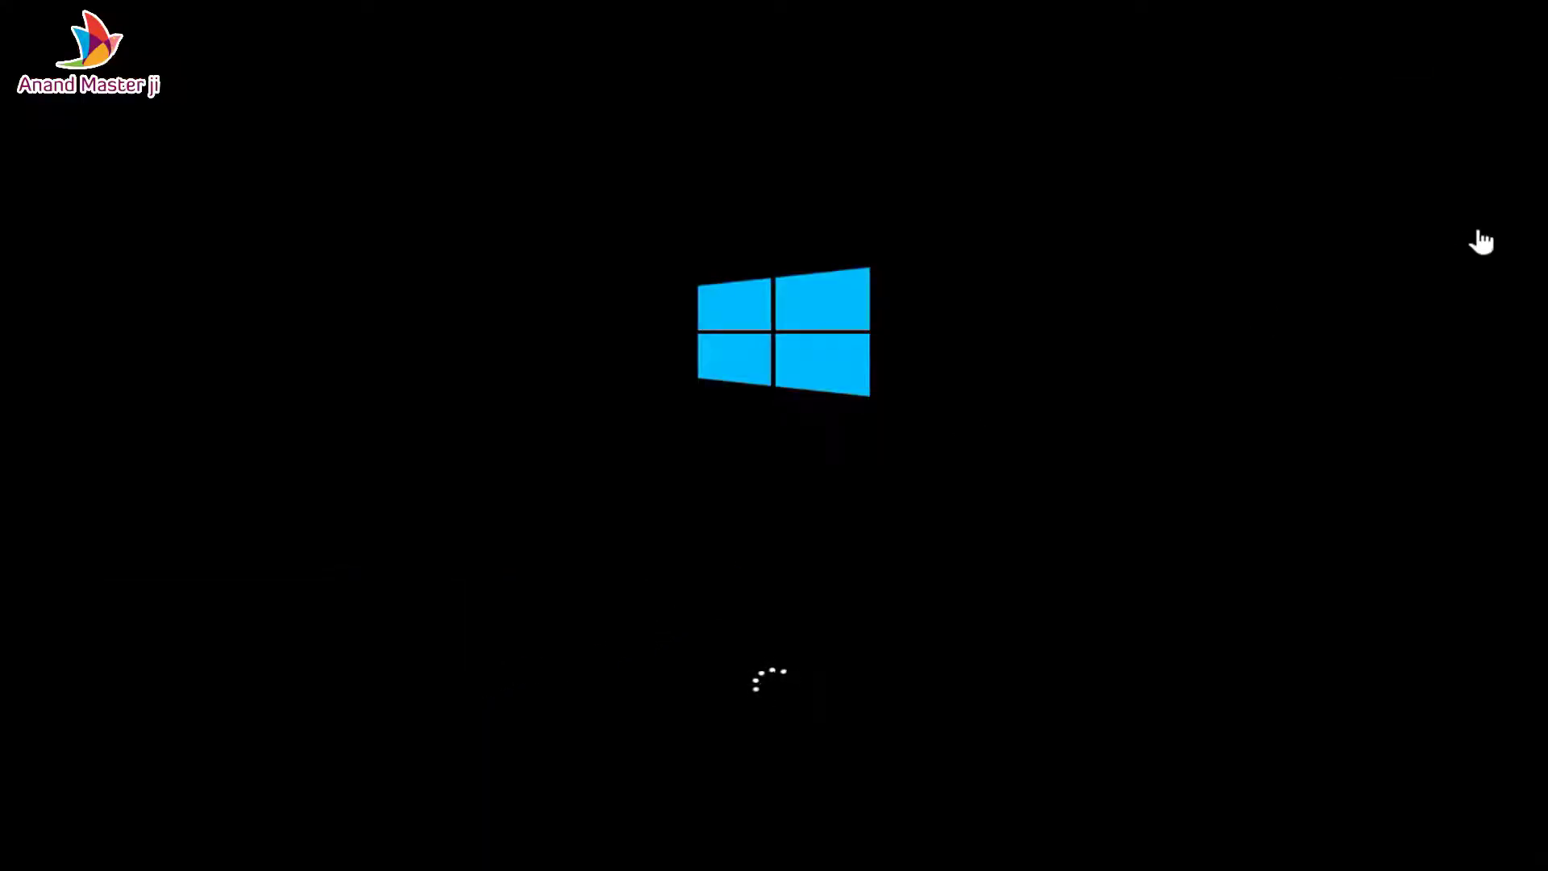
Capture input in the VM and wait while Windows boots to the Getting ready screen.
{"action": "left_click", "coordinate": [1028, 324]}
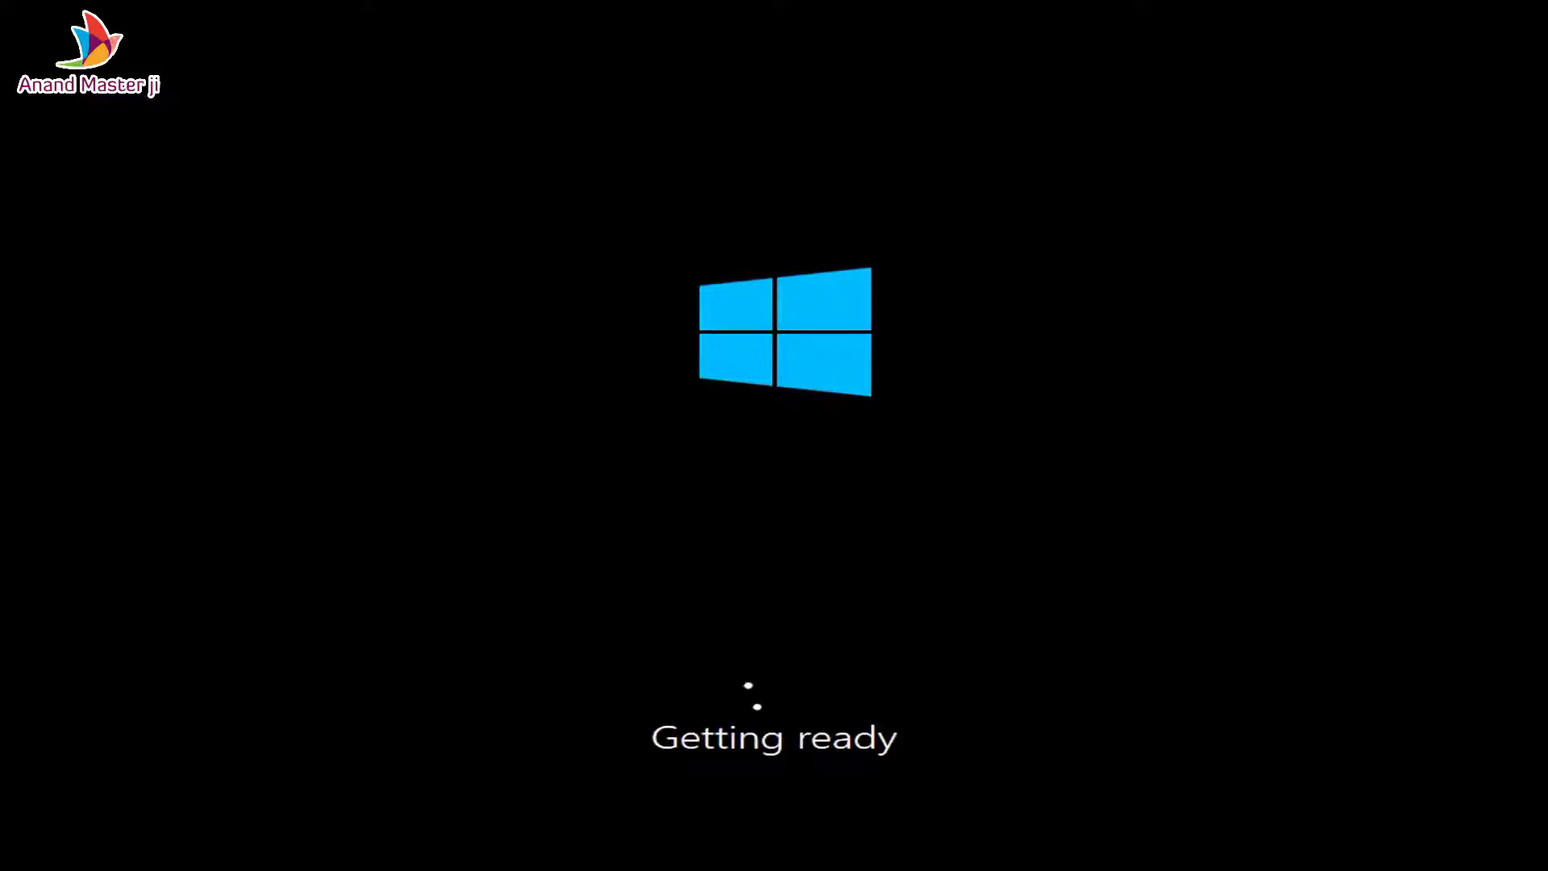
{"action": "mouse_move", "coordinate": [1317, 7]}
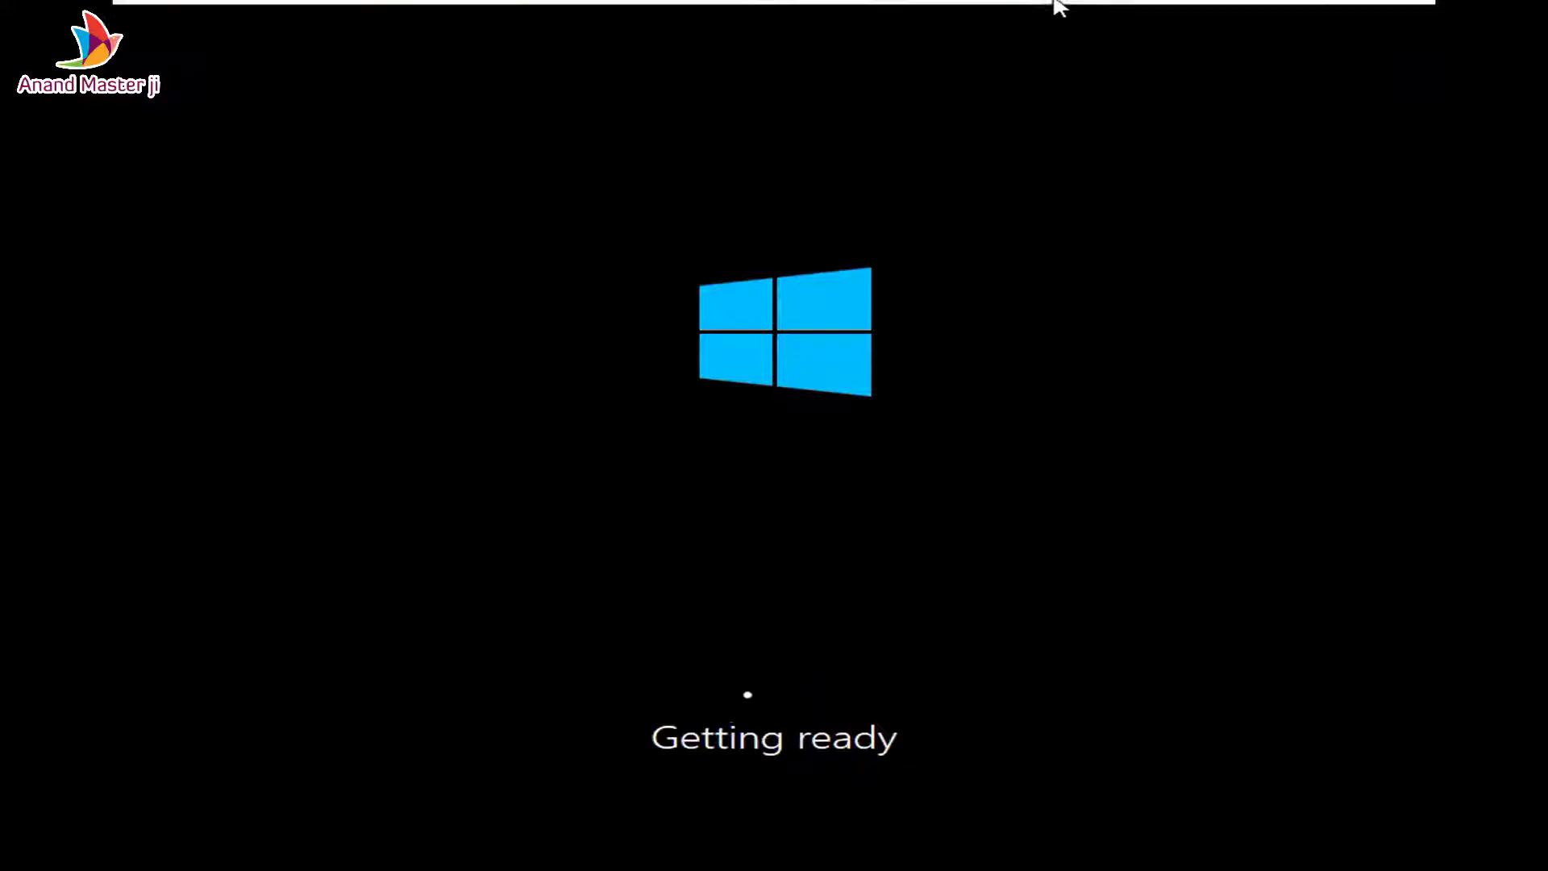
{"action": "mouse_move", "coordinate": [1056, 8]}
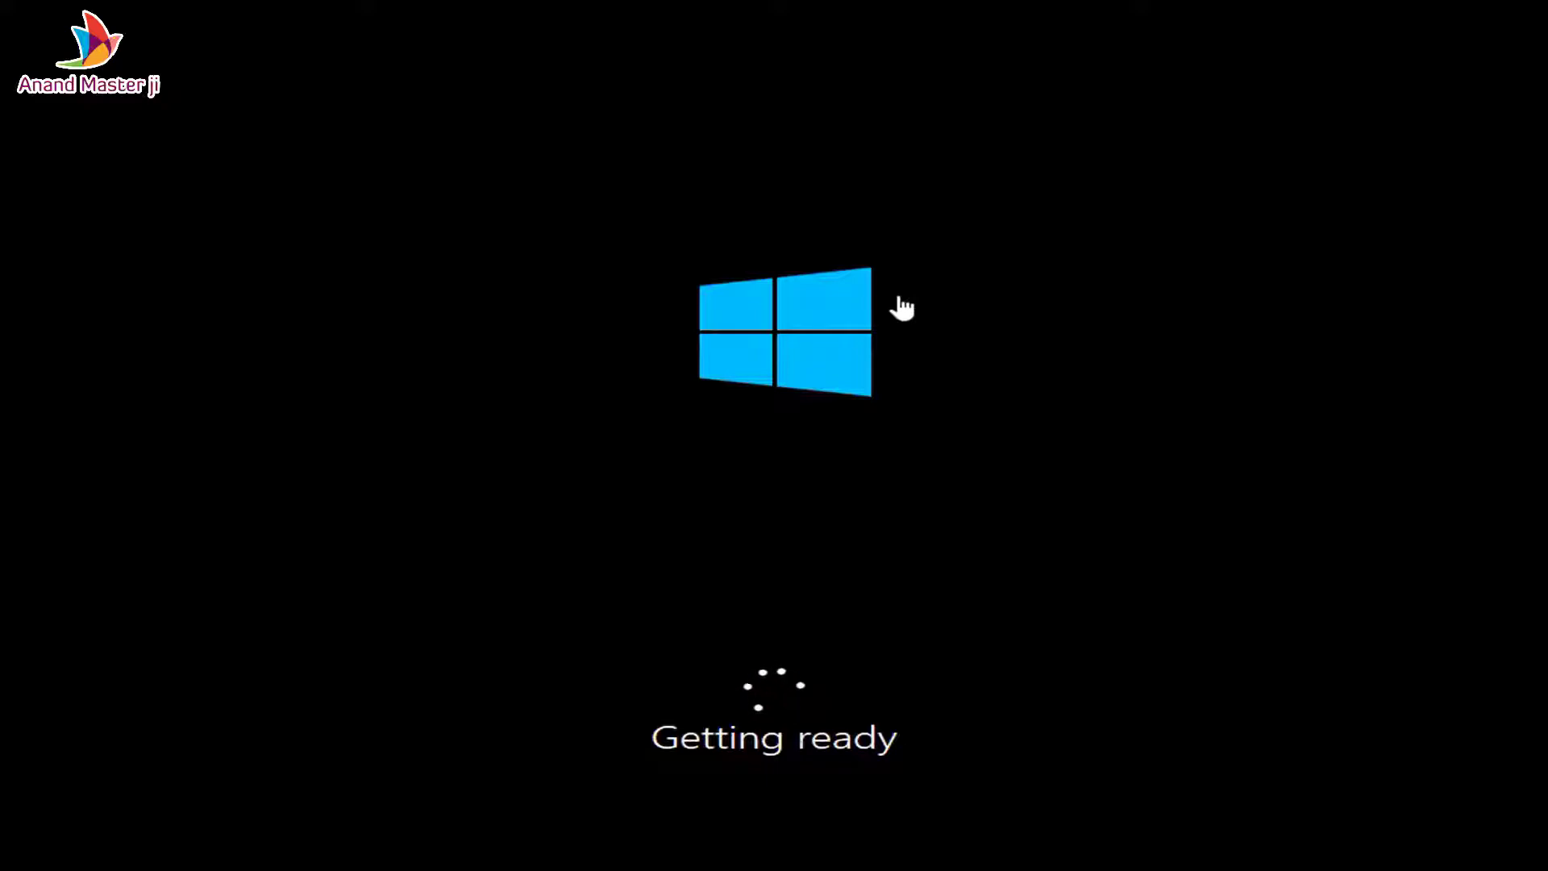
{"action": "mouse_move", "coordinate": [1175, 6]}
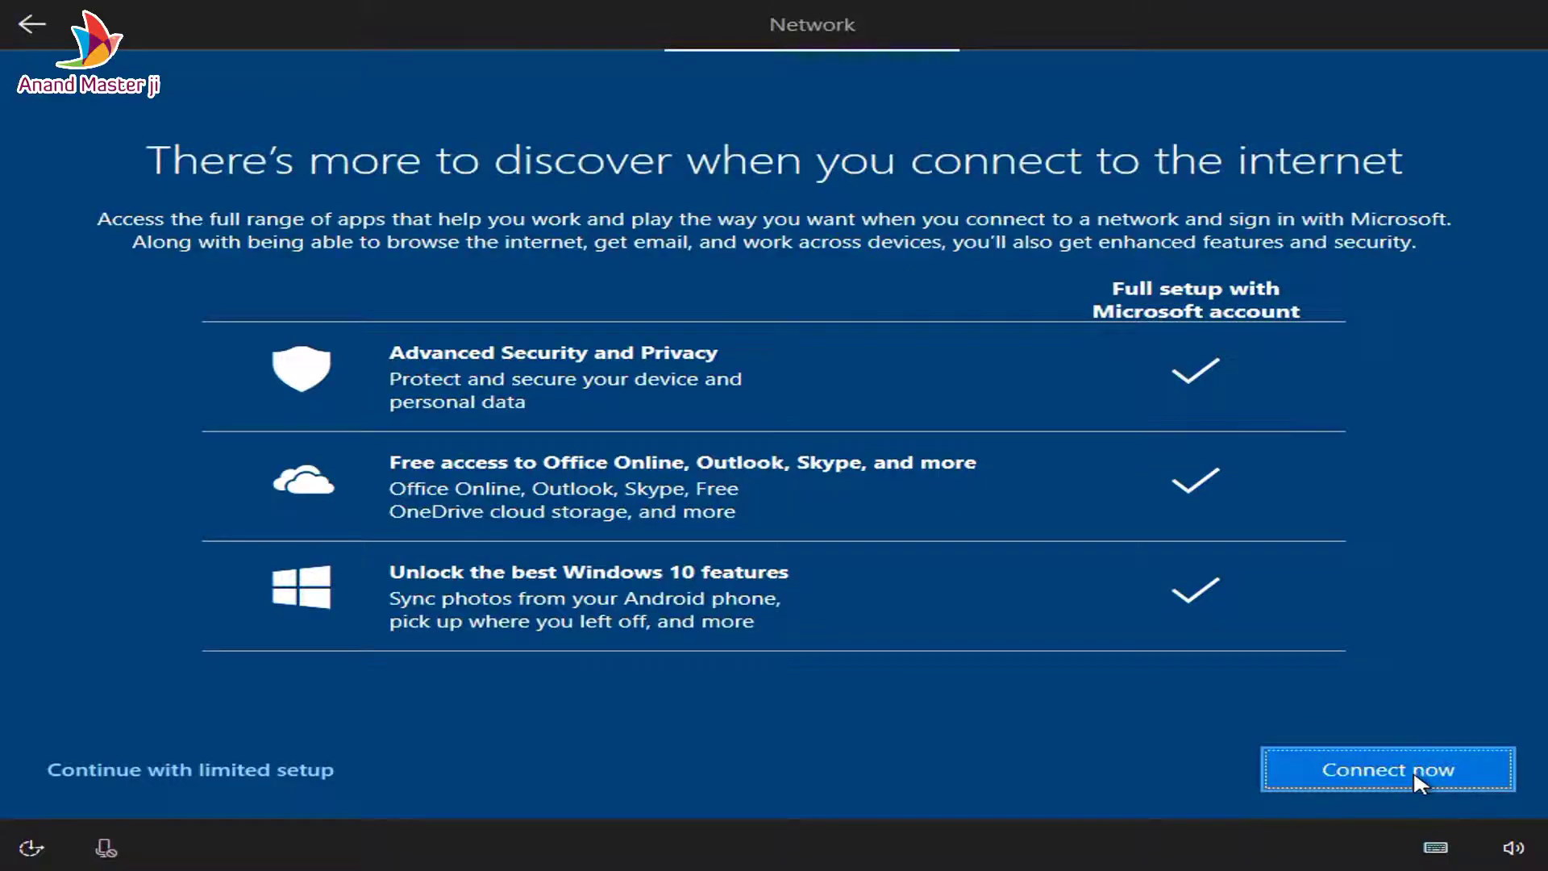
Skip the internet connection and continue Windows setup offline with limited setup.
{"action": "left_click", "coordinate": [1418, 781]}
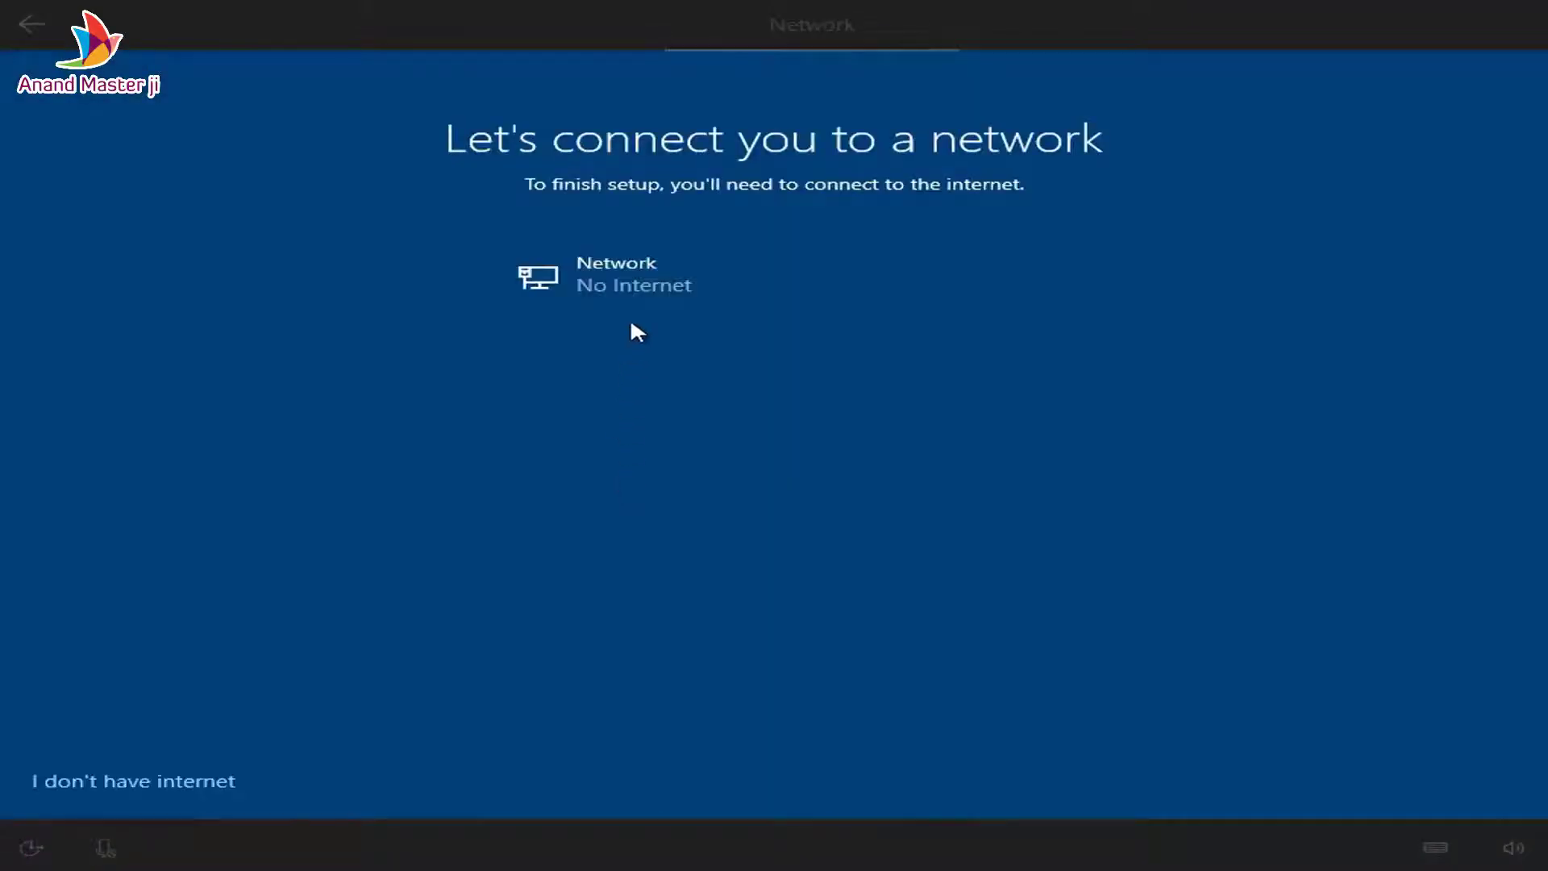
{"action": "left_click", "coordinate": [200, 782]}
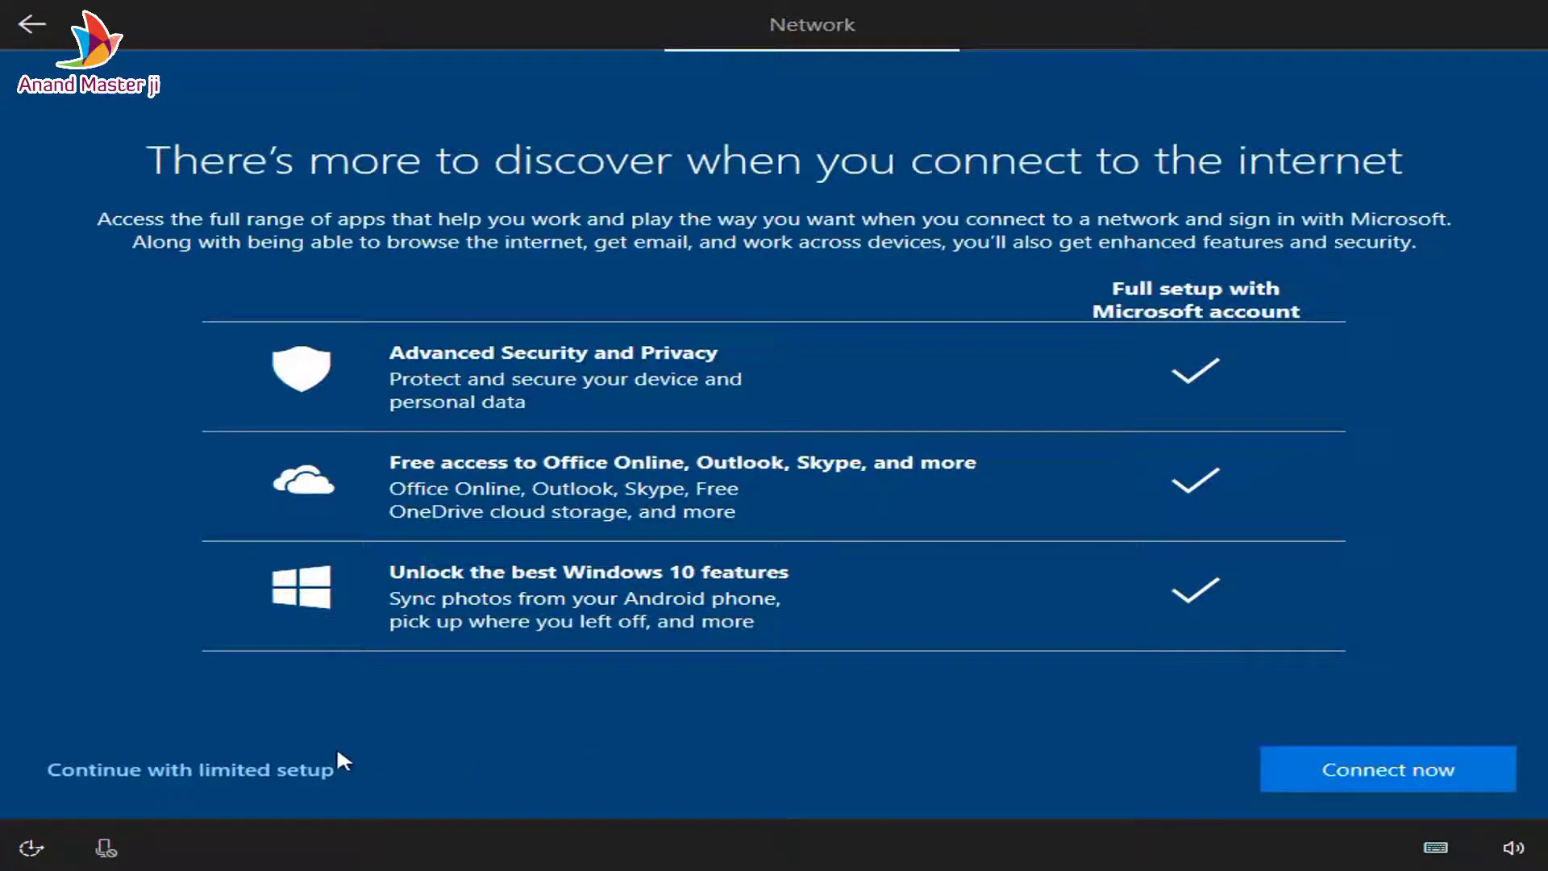
{"action": "left_click", "coordinate": [279, 762]}
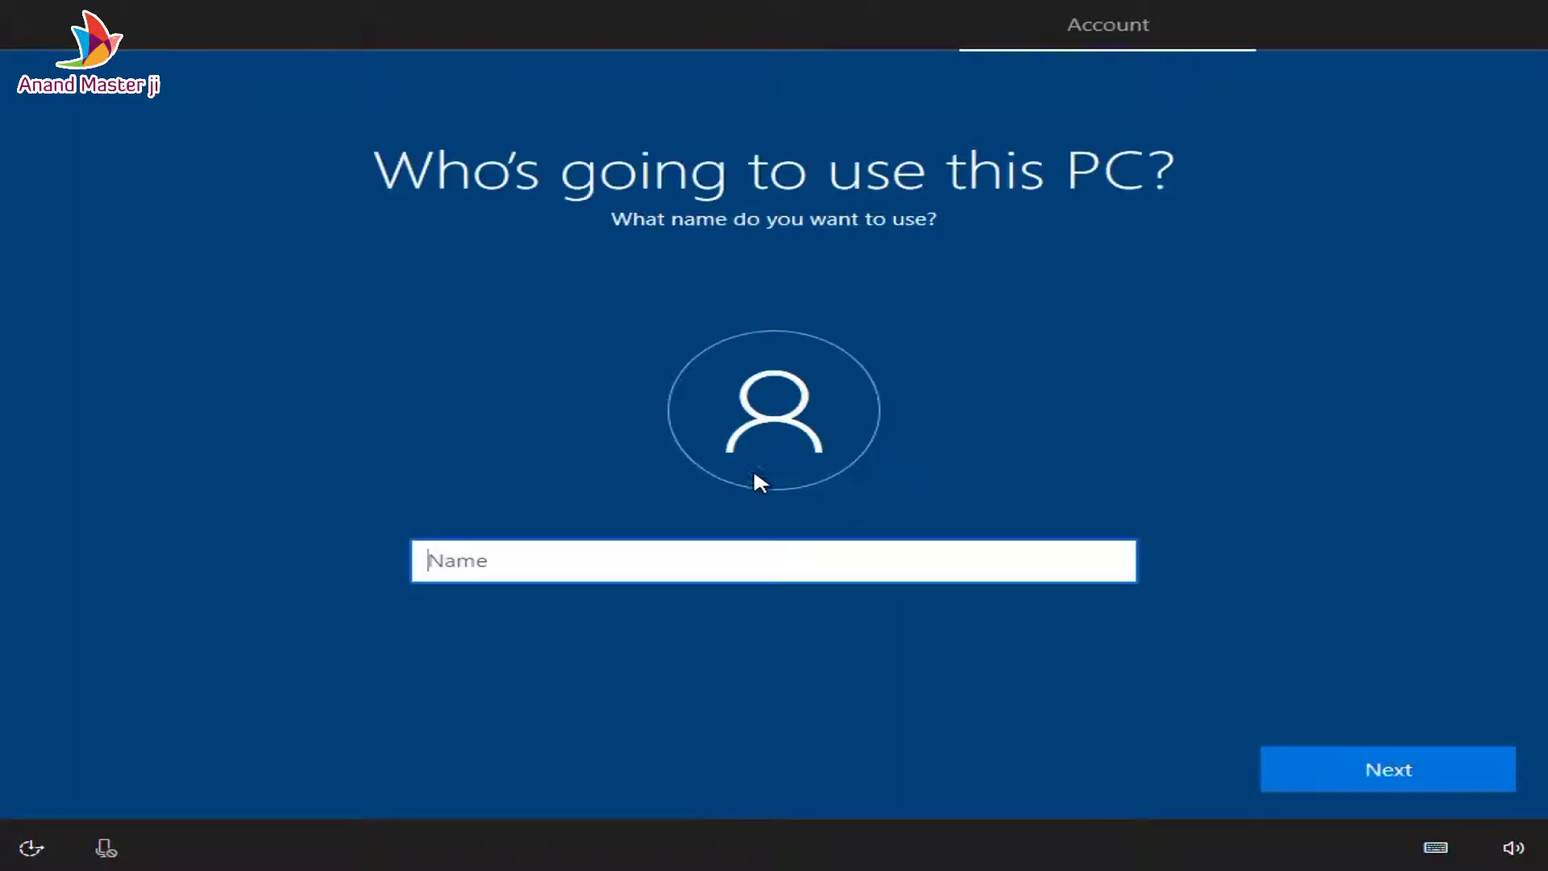
Enter the local account's name, then type and confirm its password.
{"action": "type", "text": "Ana"}
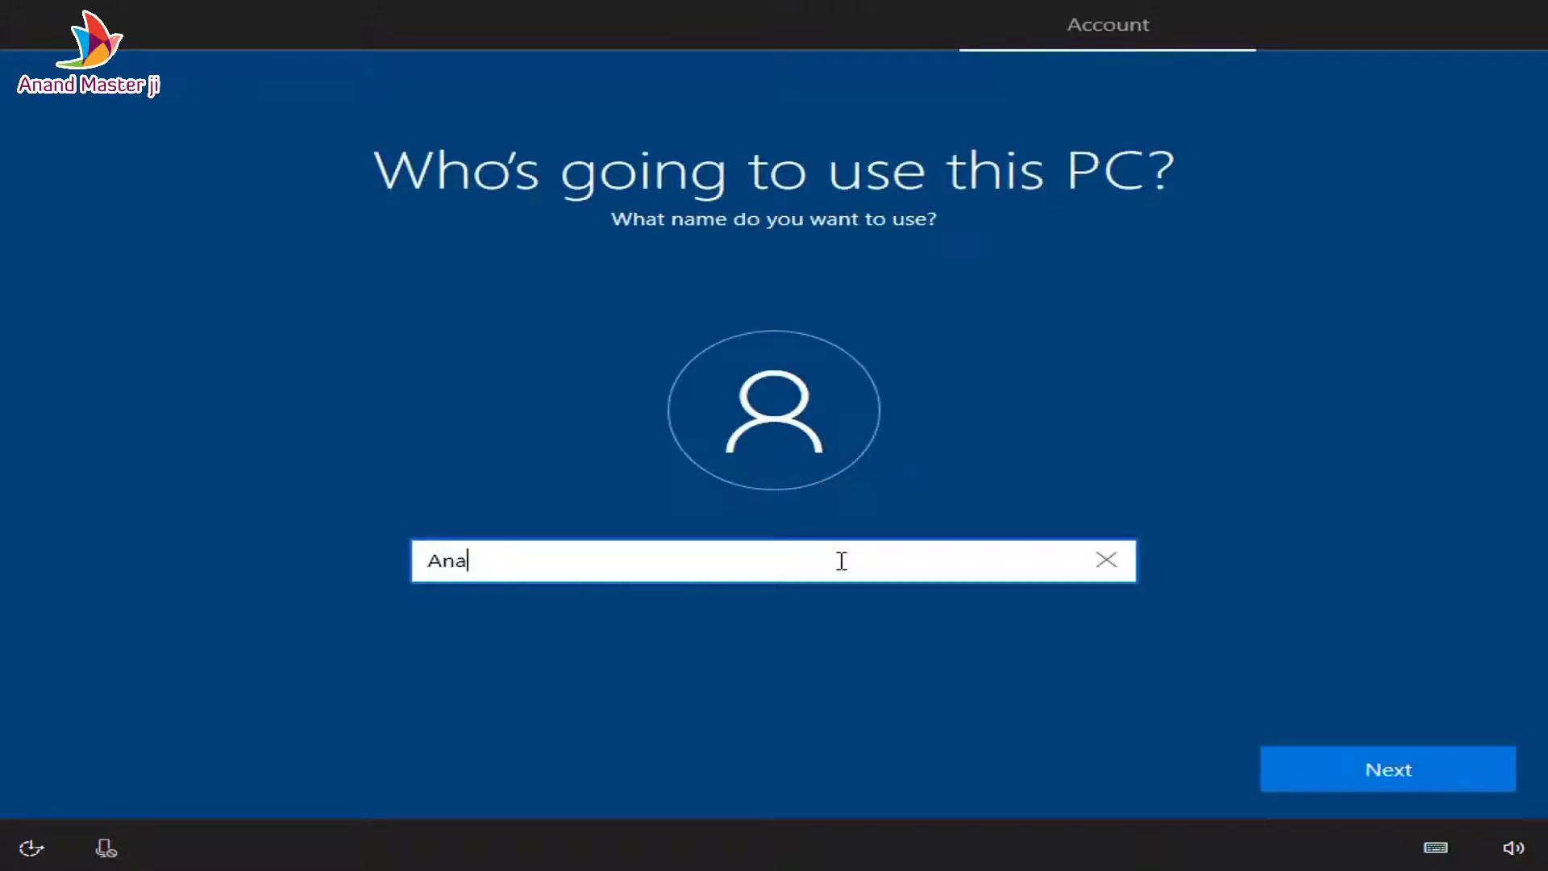
{"action": "type", "text": "nd Kumar"}
{"action": "key", "text": "Return"}
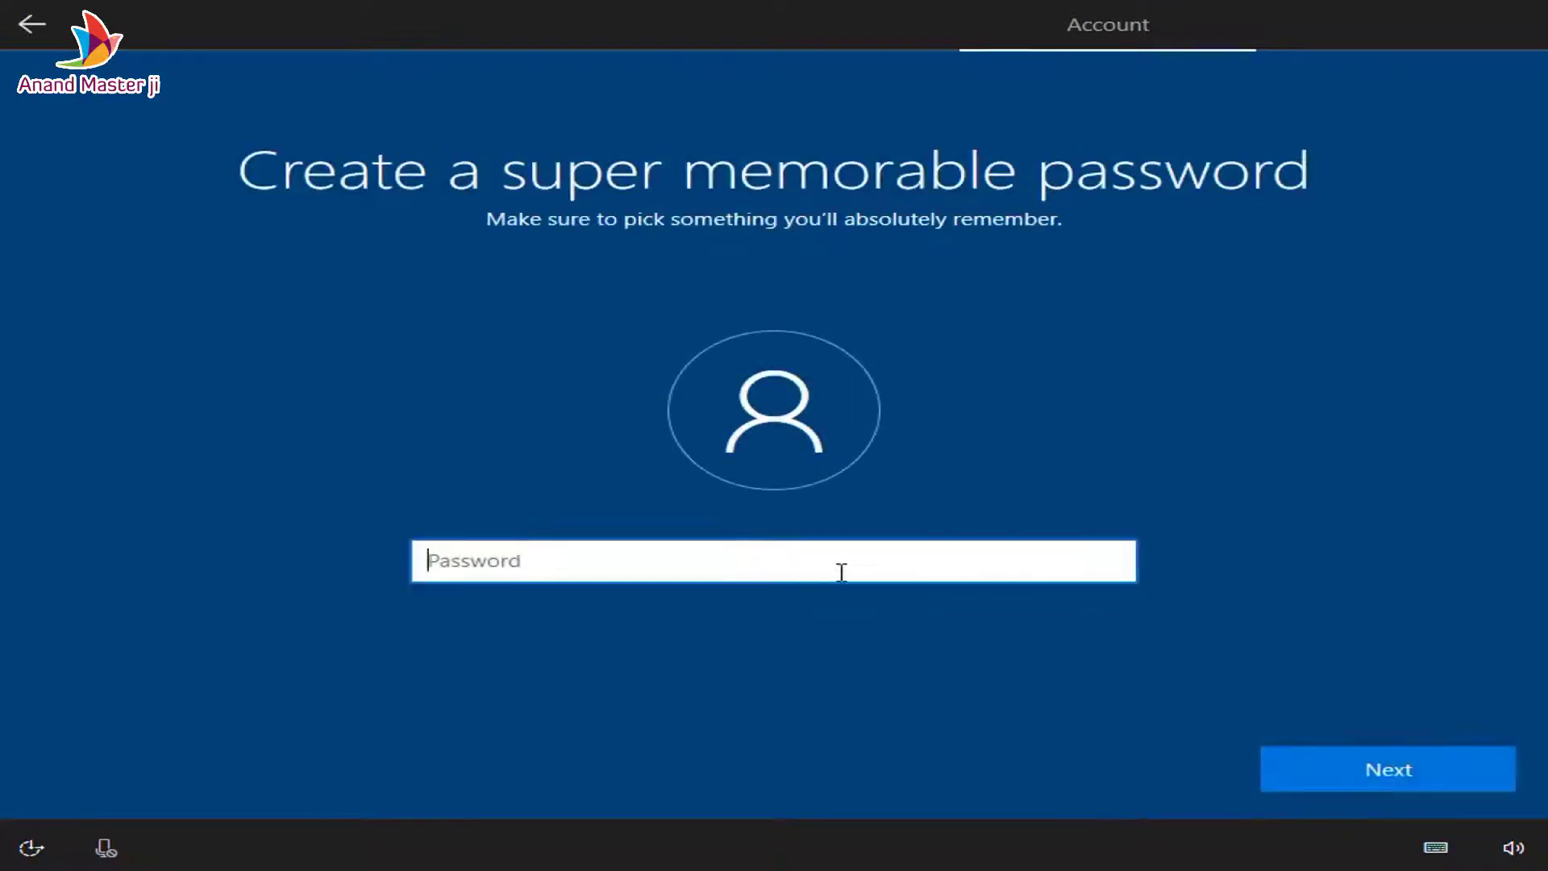
{"action": "type", "text": "*********"}
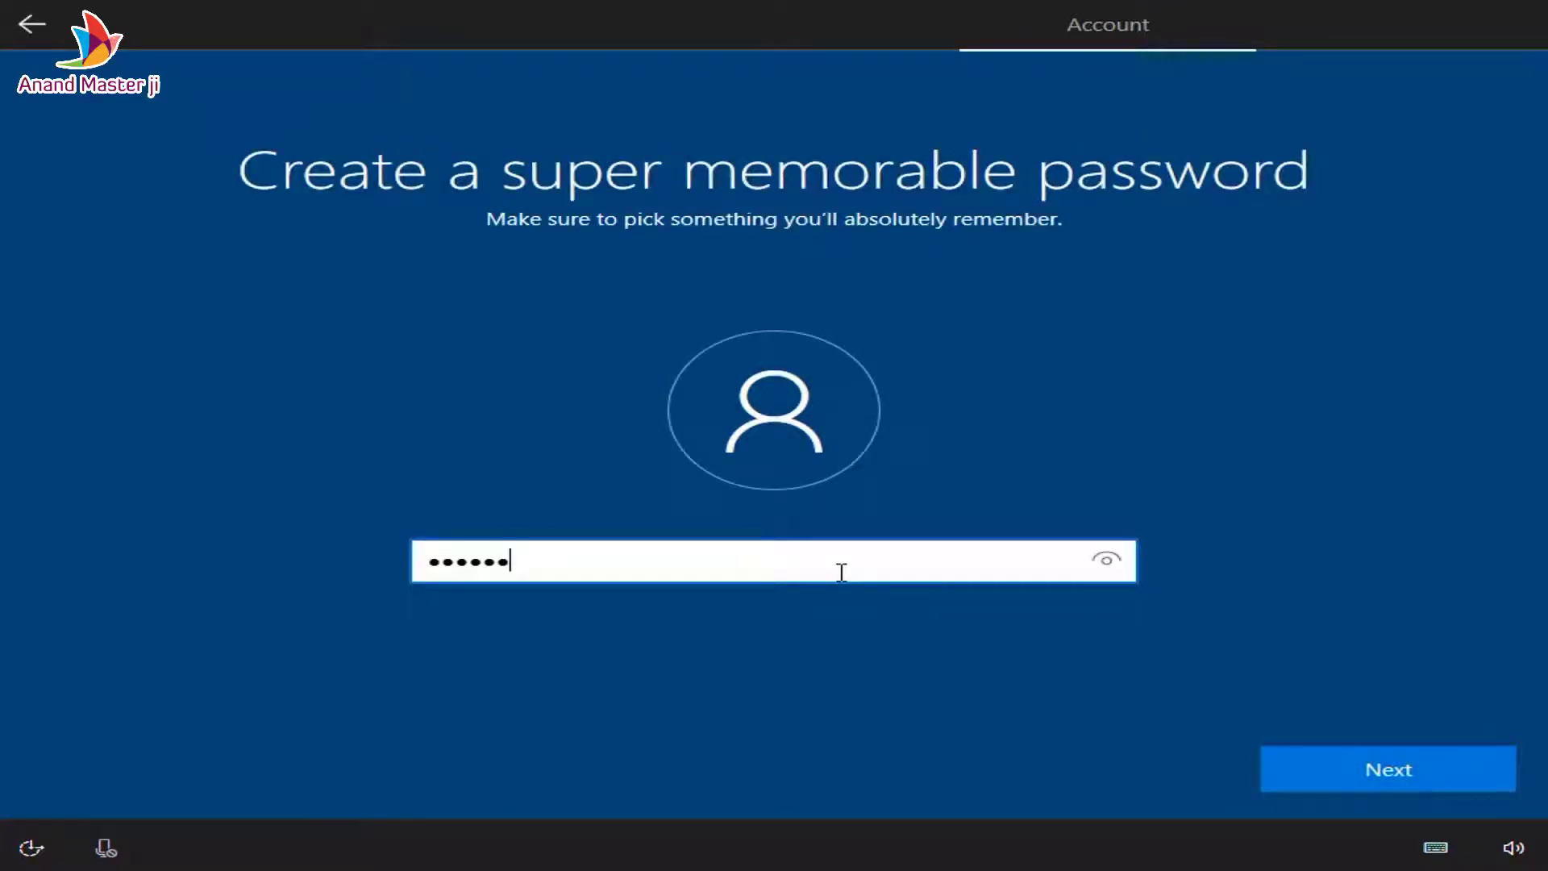
{"action": "key", "text": "Return"}
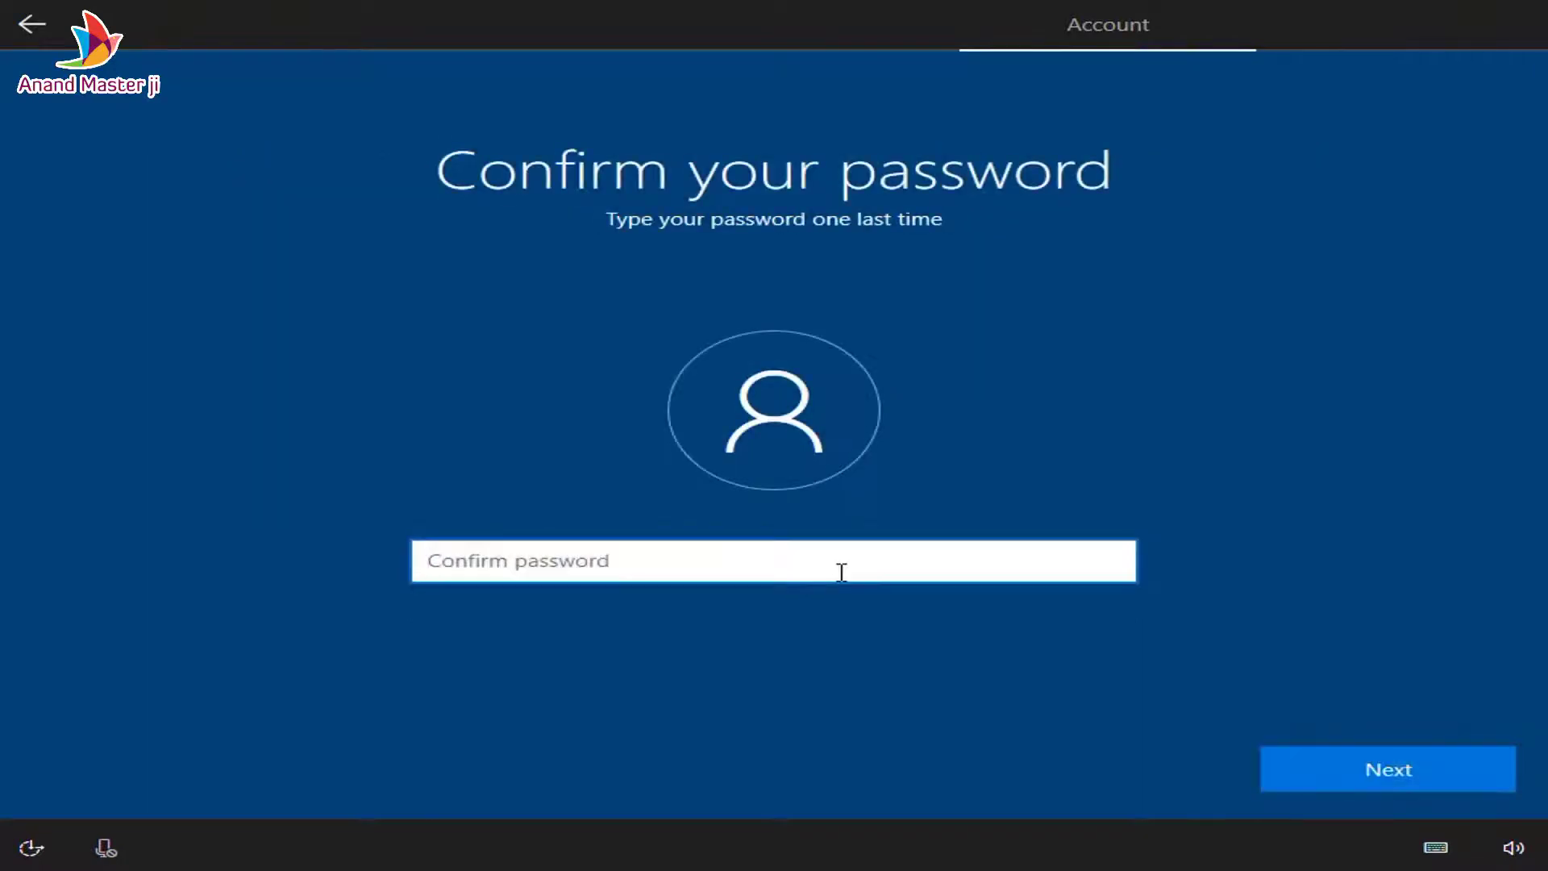
{"action": "type", "text": "******"}
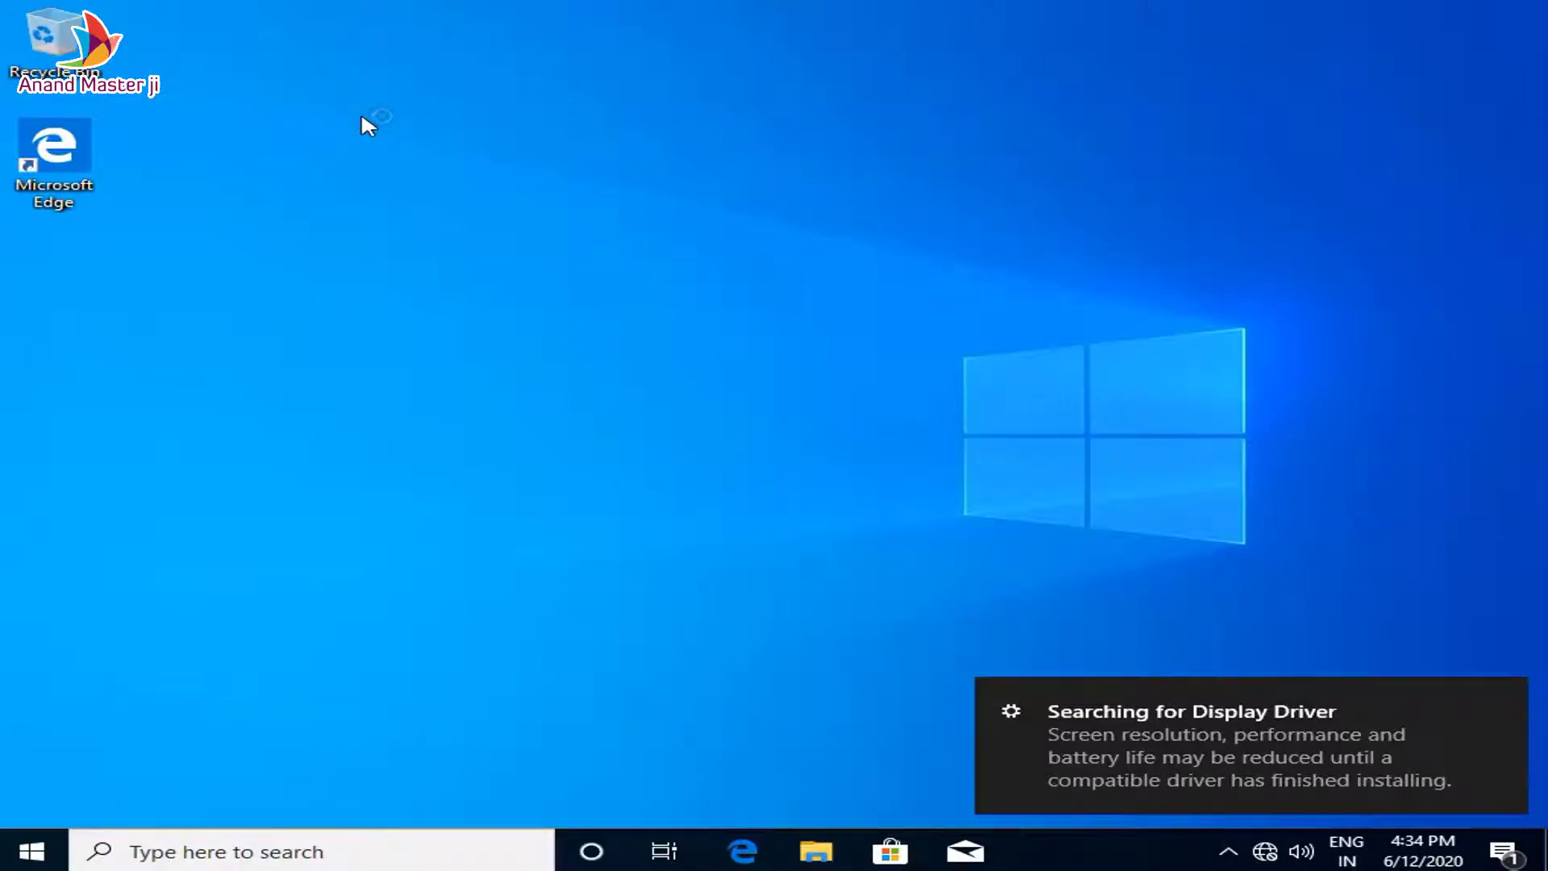
{"action": "right_click", "coordinate": [524, 138]}
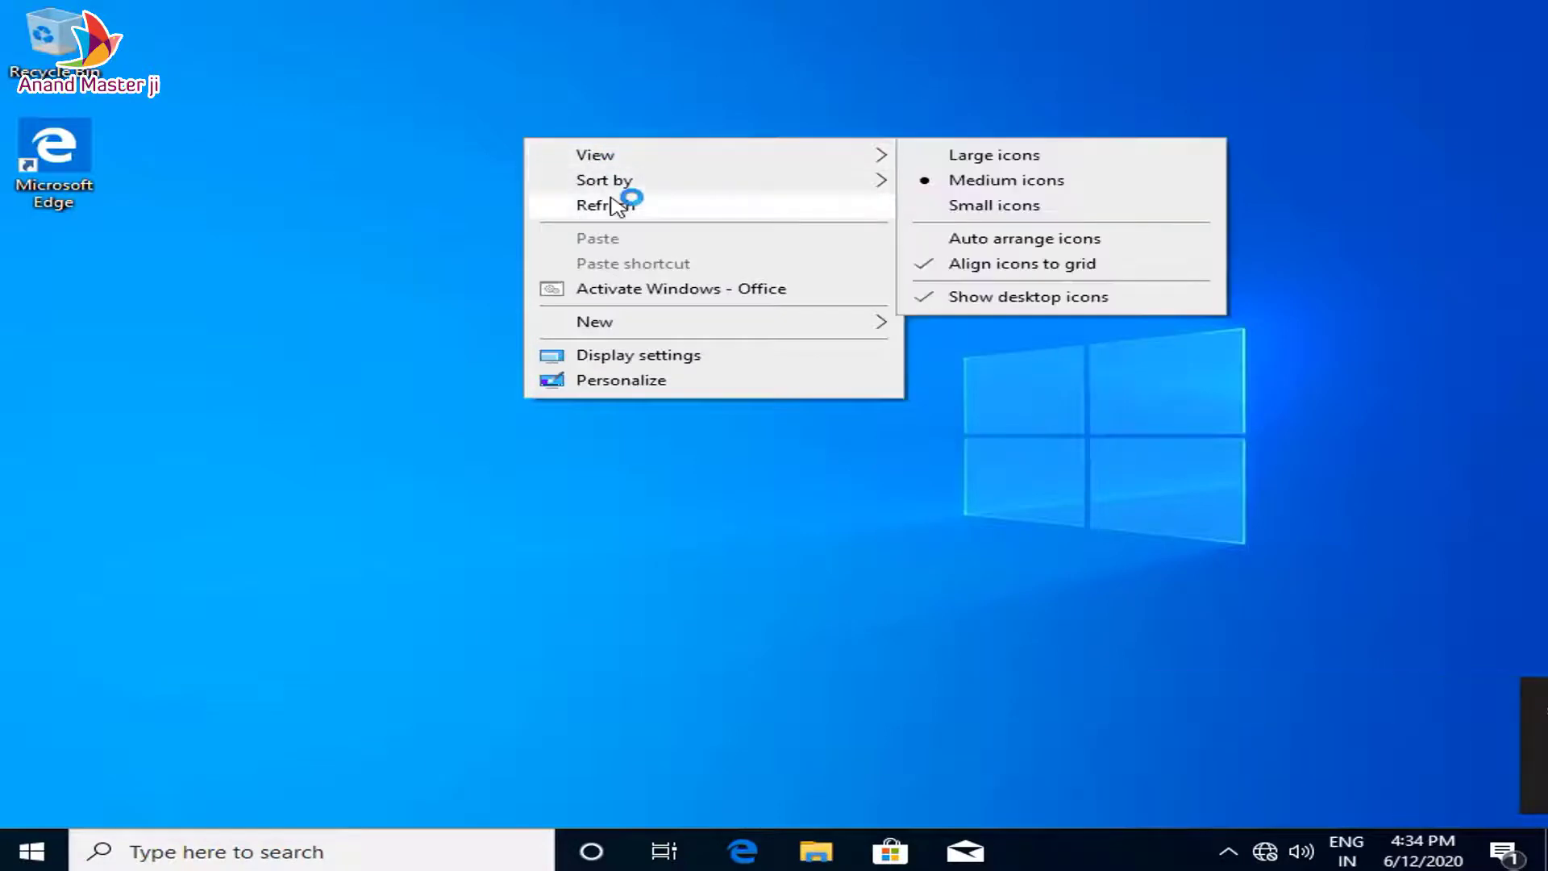
{"action": "left_click", "coordinate": [613, 203]}
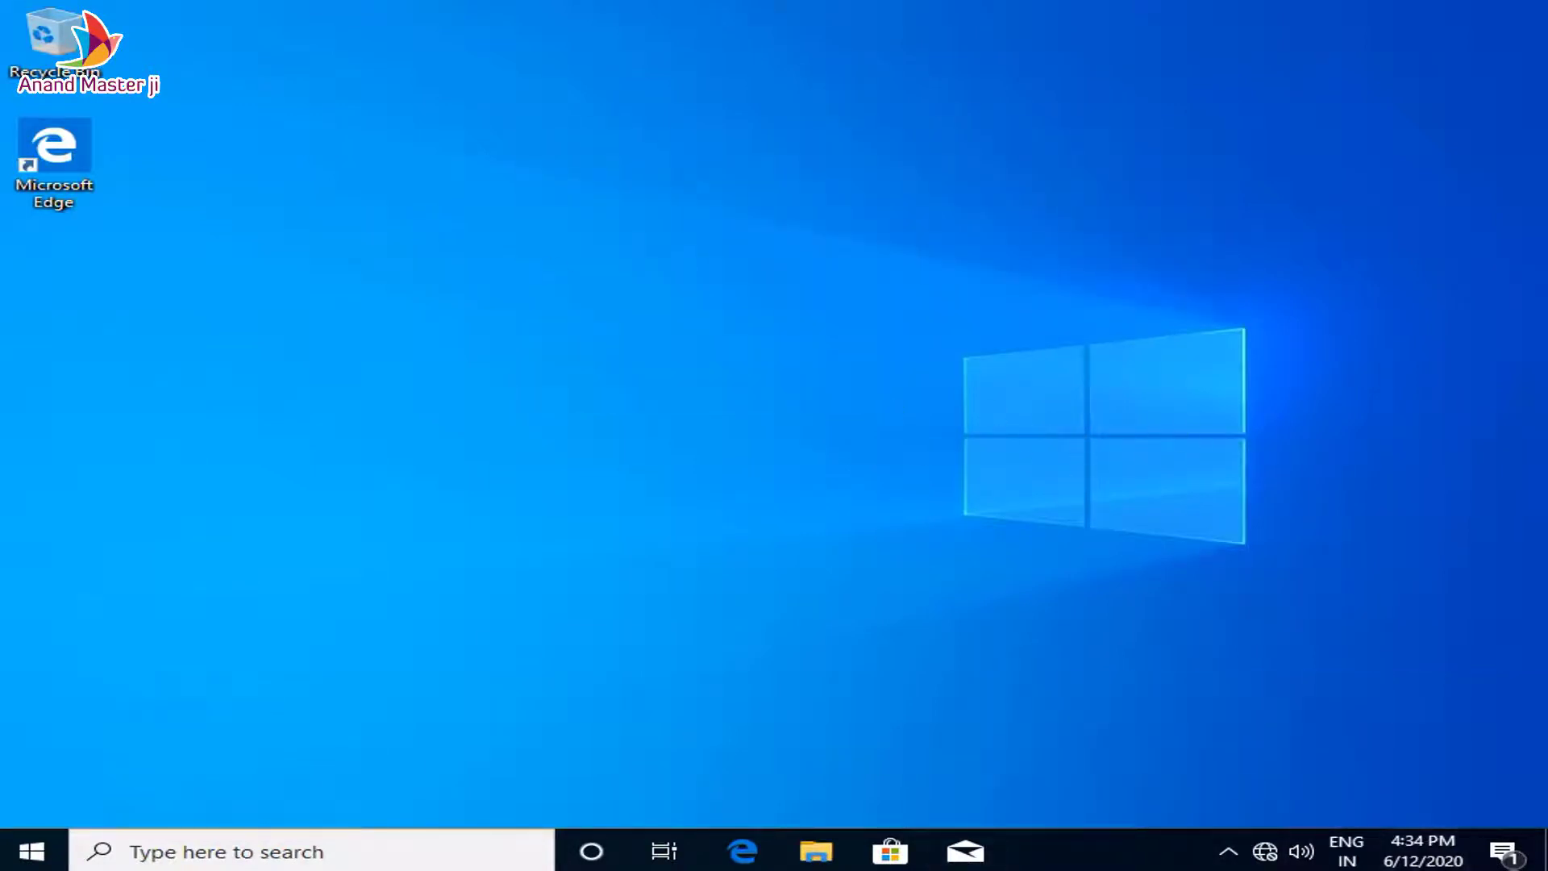
{"action": "right_click", "coordinate": [650, 170]}
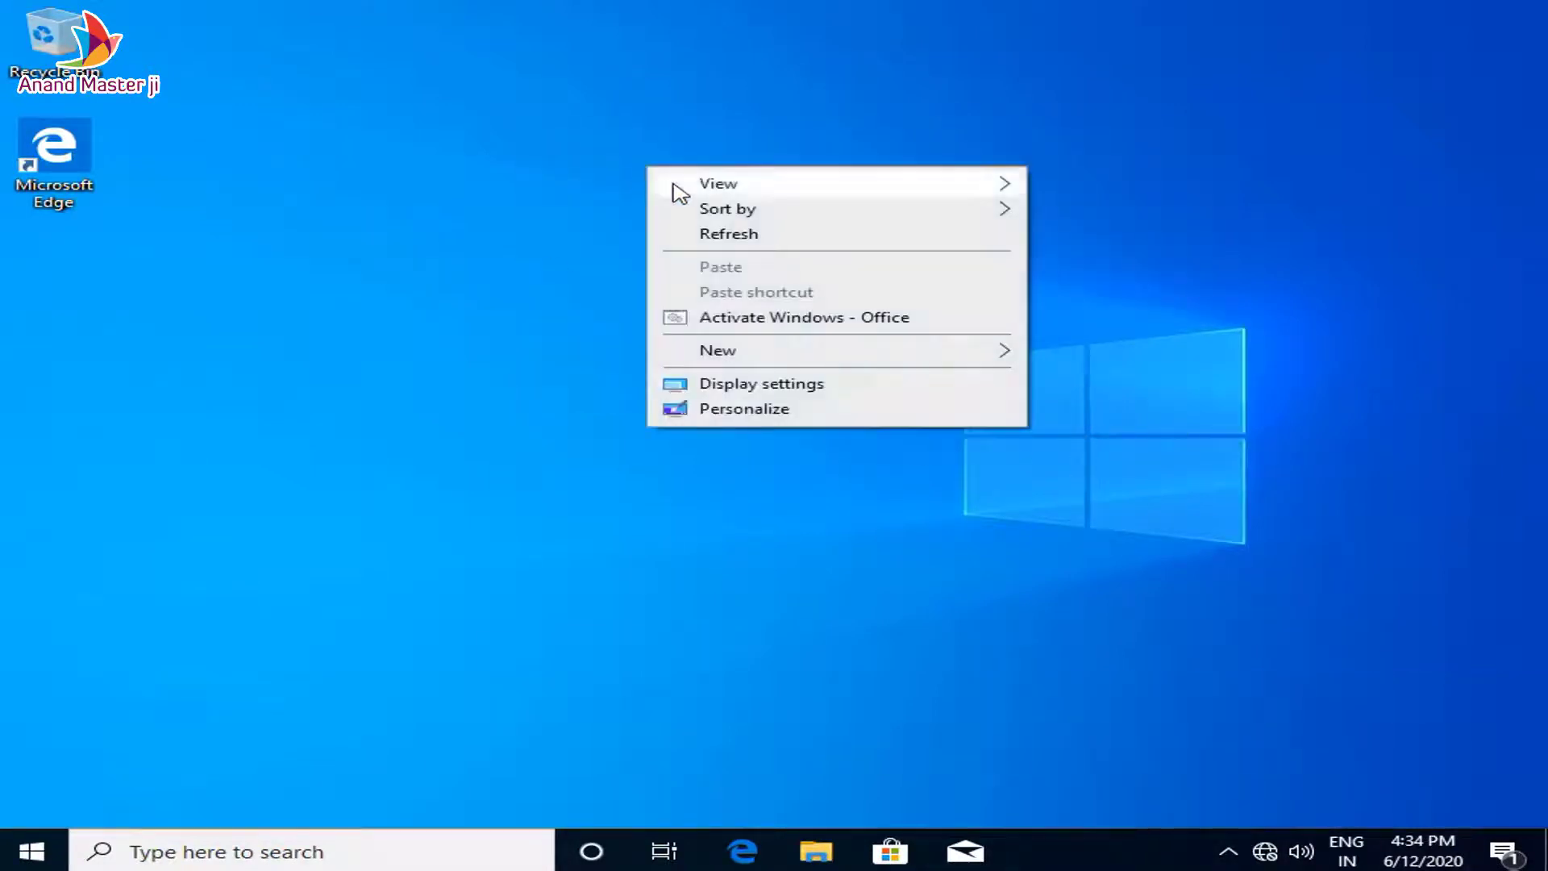
{"action": "left_click", "coordinate": [837, 403]}
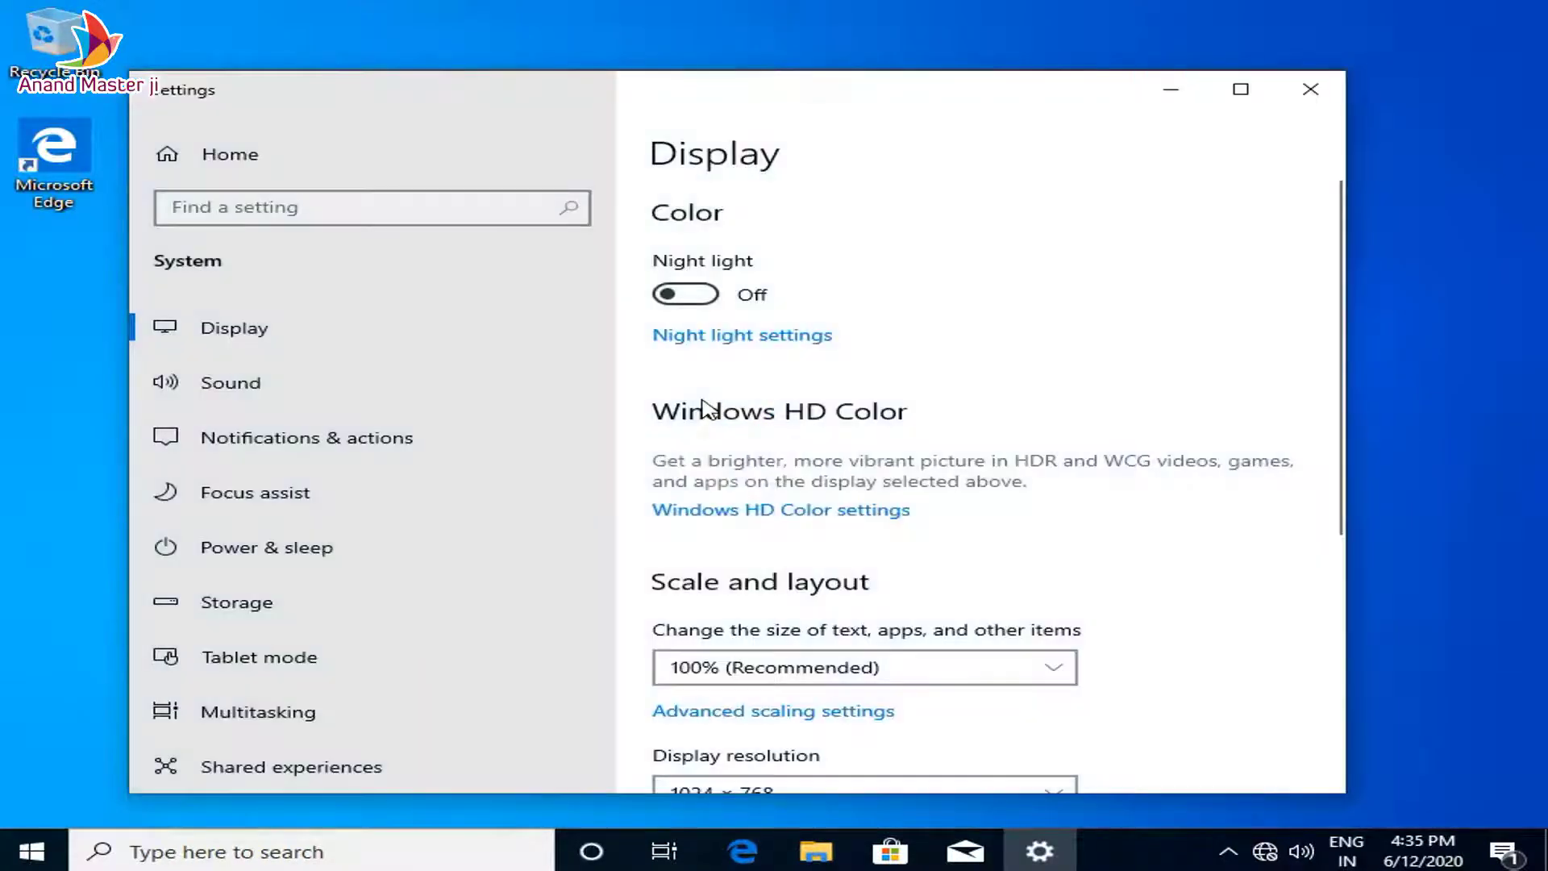
{"action": "scroll", "coordinate": [801, 632], "scroll_direction": "down", "scroll_amount": 3}
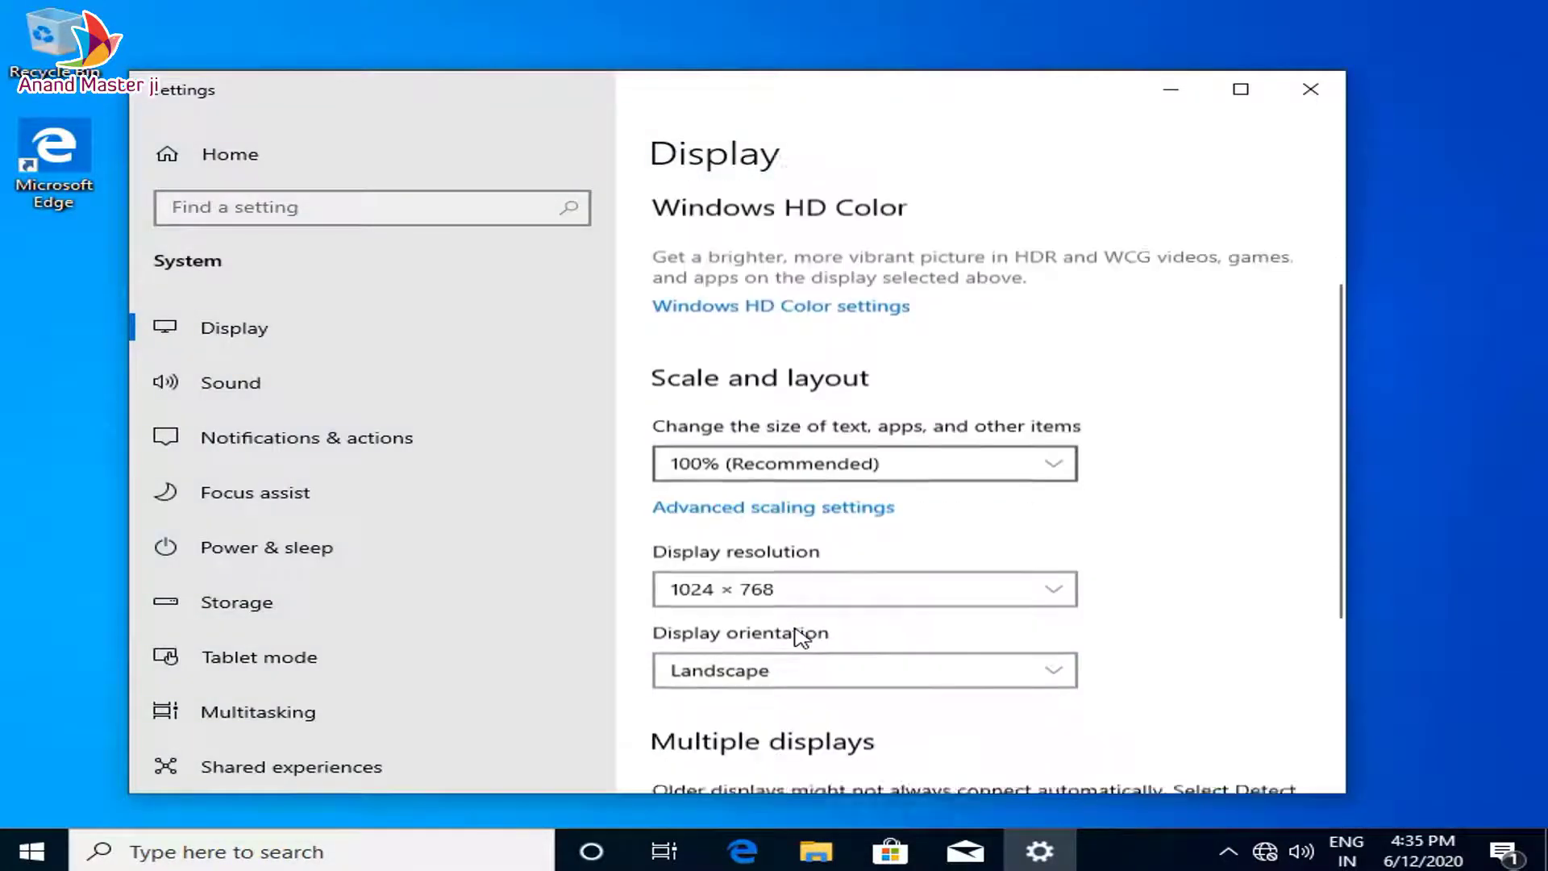
{"action": "left_click", "coordinate": [838, 579]}
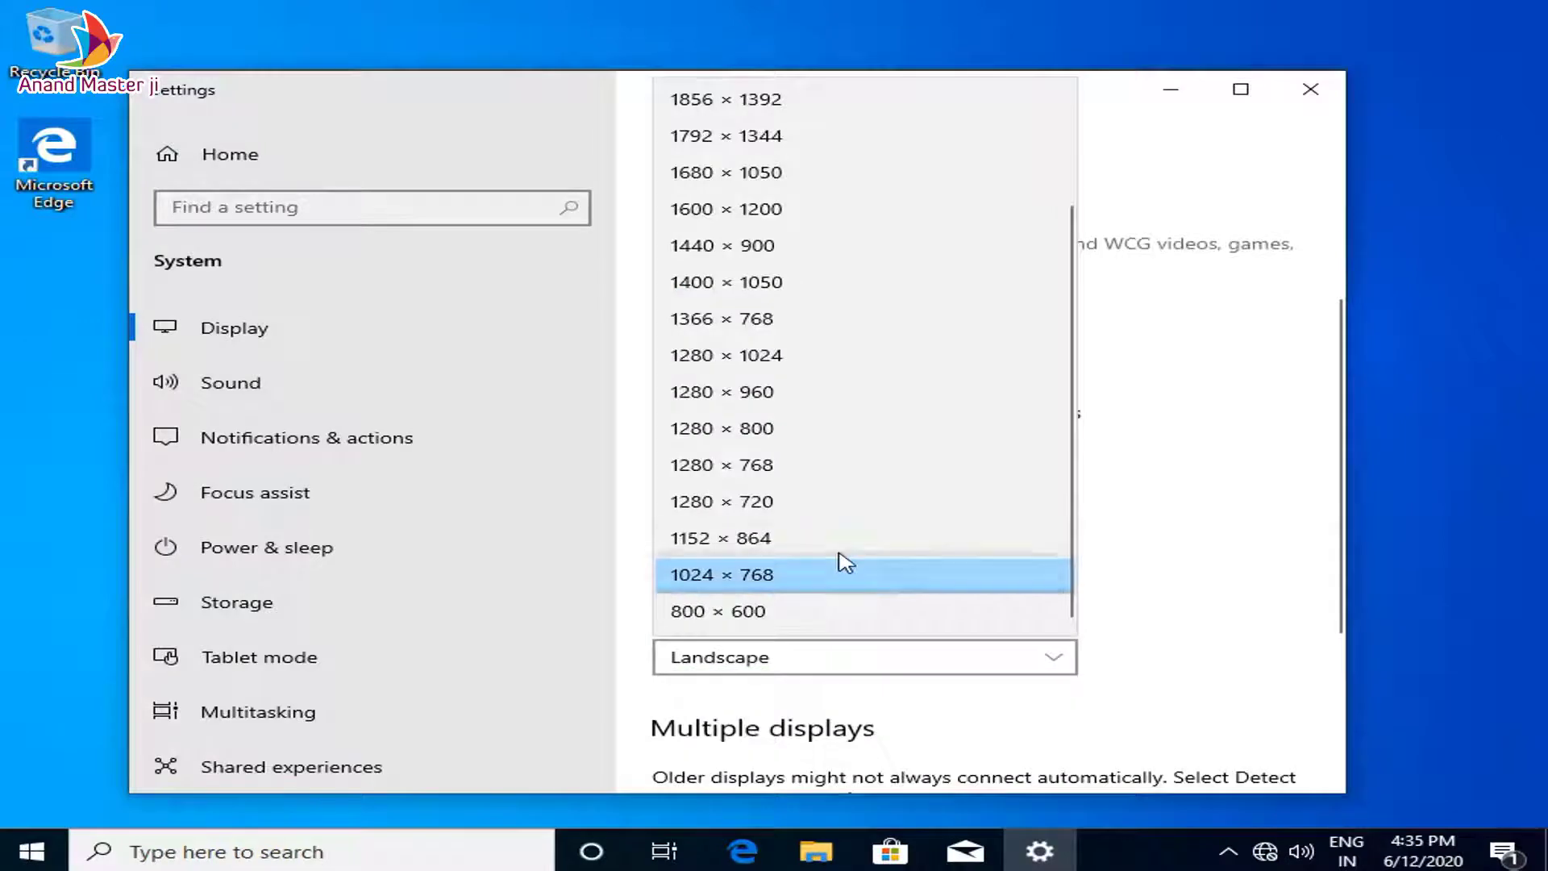
{"action": "left_click", "coordinate": [1187, 505]}
{"action": "left_click", "coordinate": [1328, 99]}
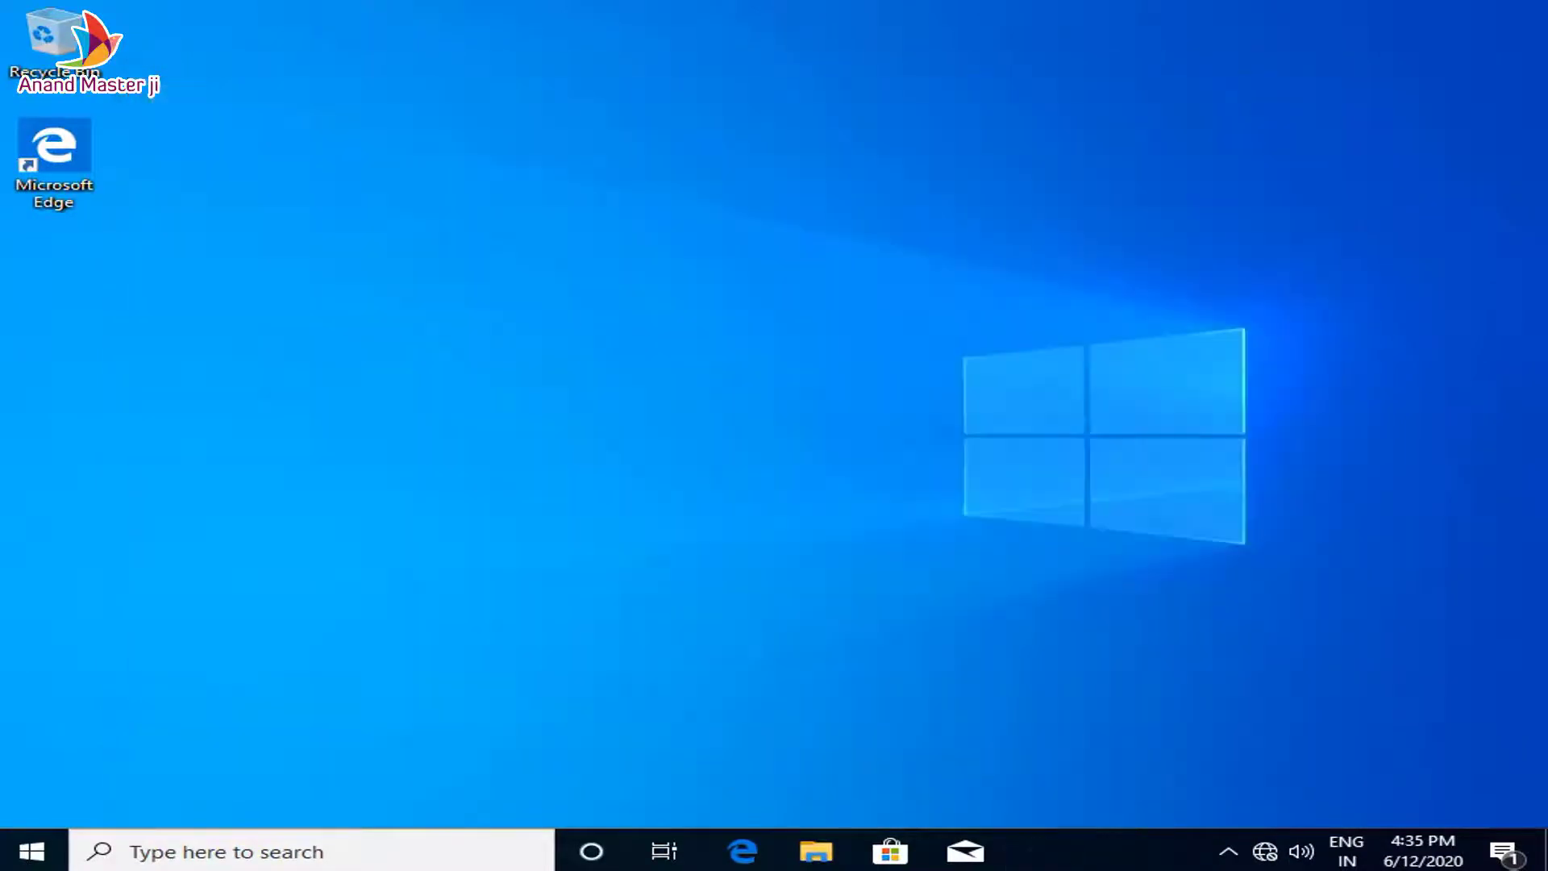
Turn on Use small taskbar buttons in Taskbar settings, then close Settings and refresh the desktop.
{"action": "right_click", "coordinate": [1064, 851]}
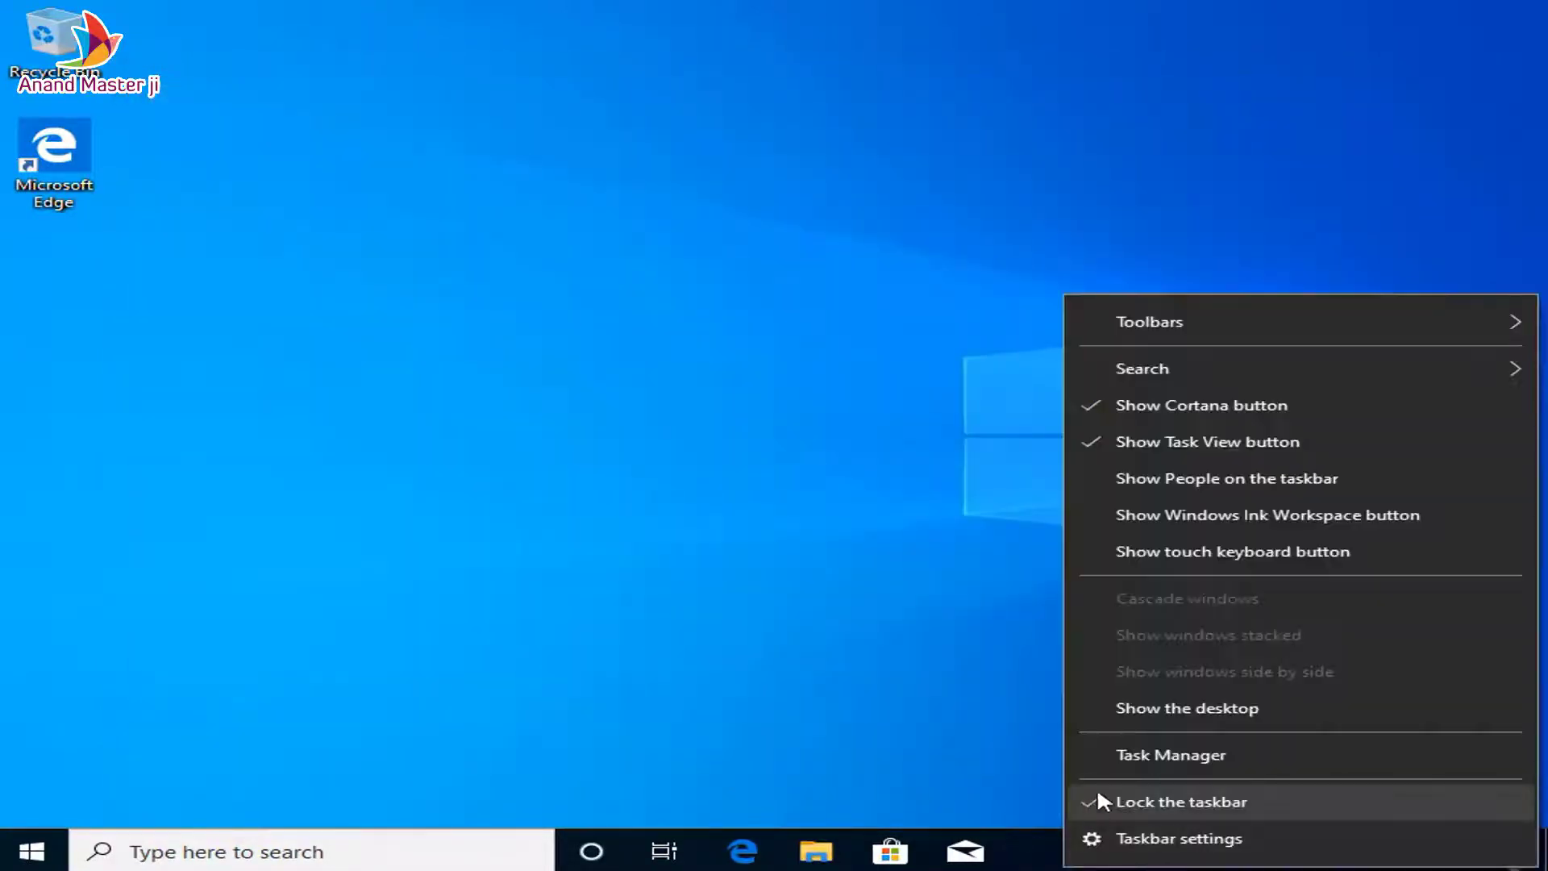
{"action": "left_click", "coordinate": [1128, 834]}
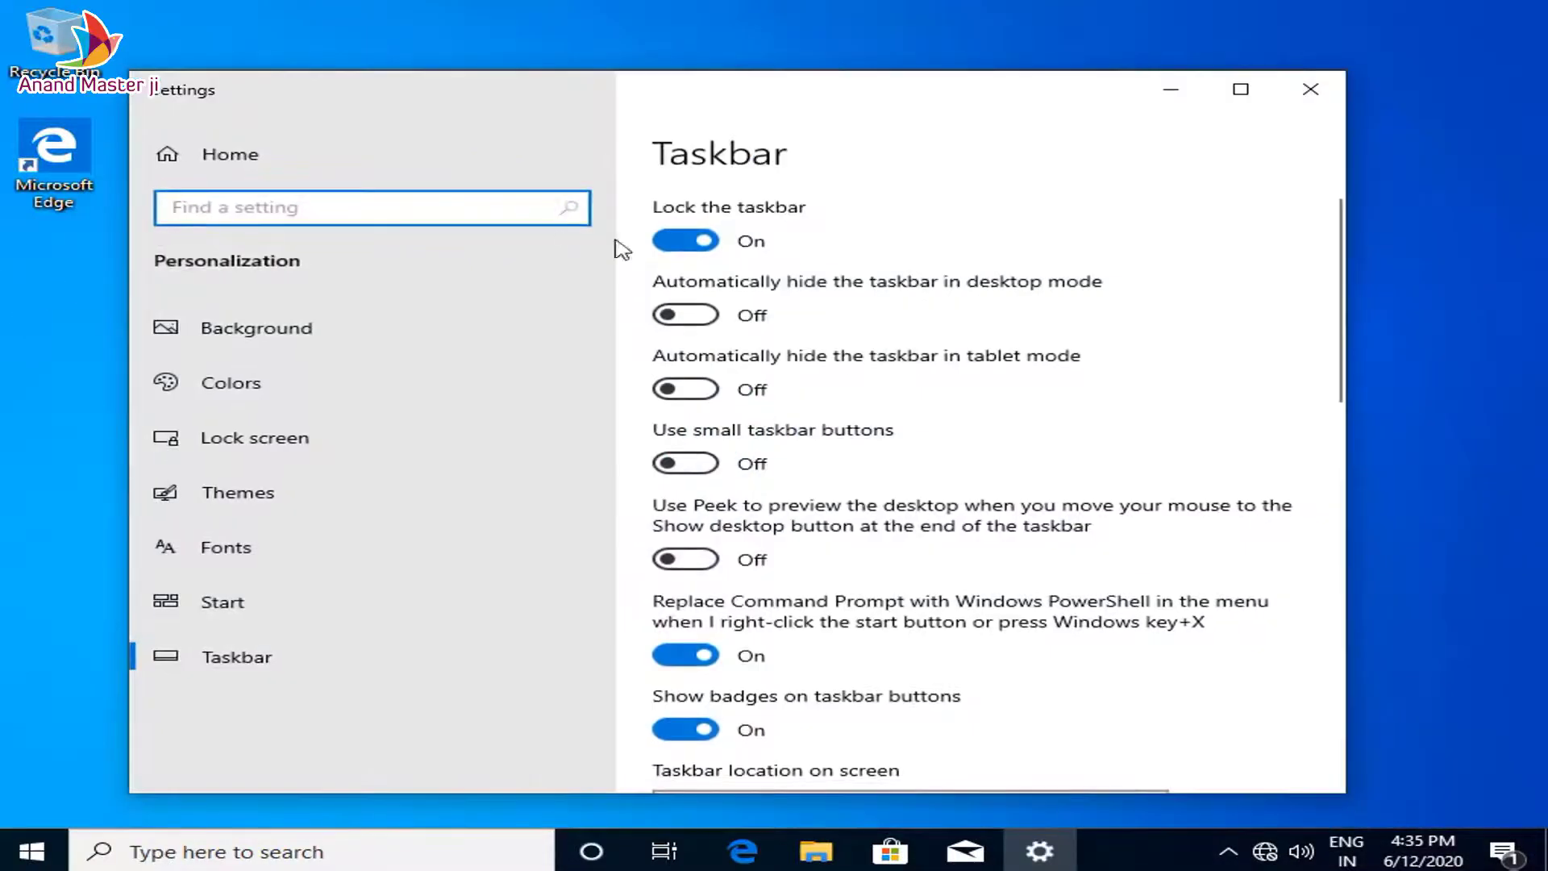
{"action": "left_click", "coordinate": [698, 461]}
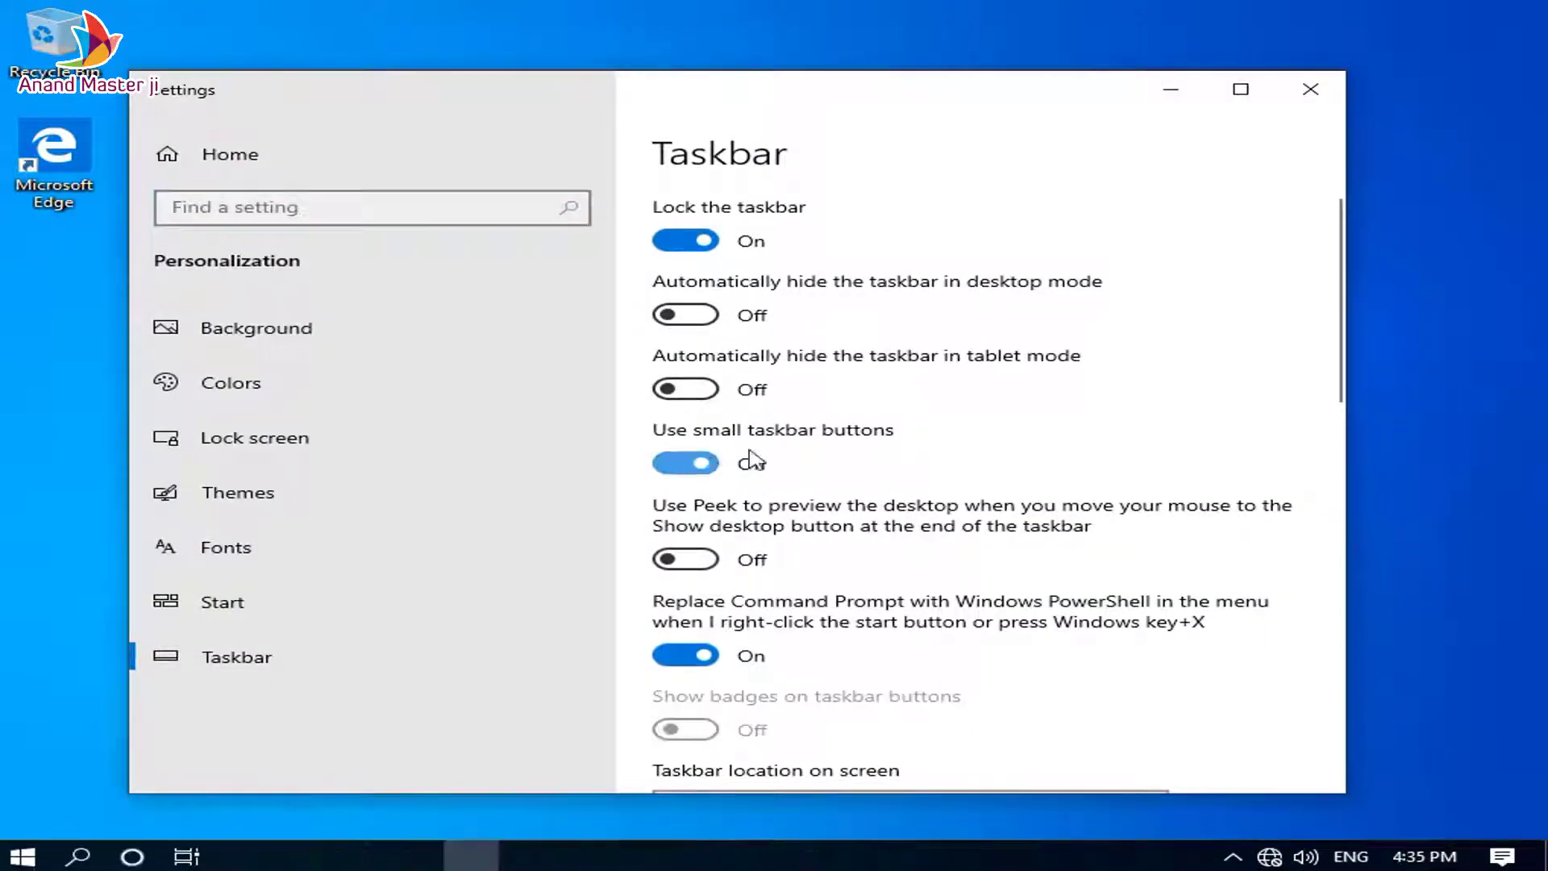
{"action": "left_click", "coordinate": [1322, 81]}
{"action": "right_click", "coordinate": [625, 110]}
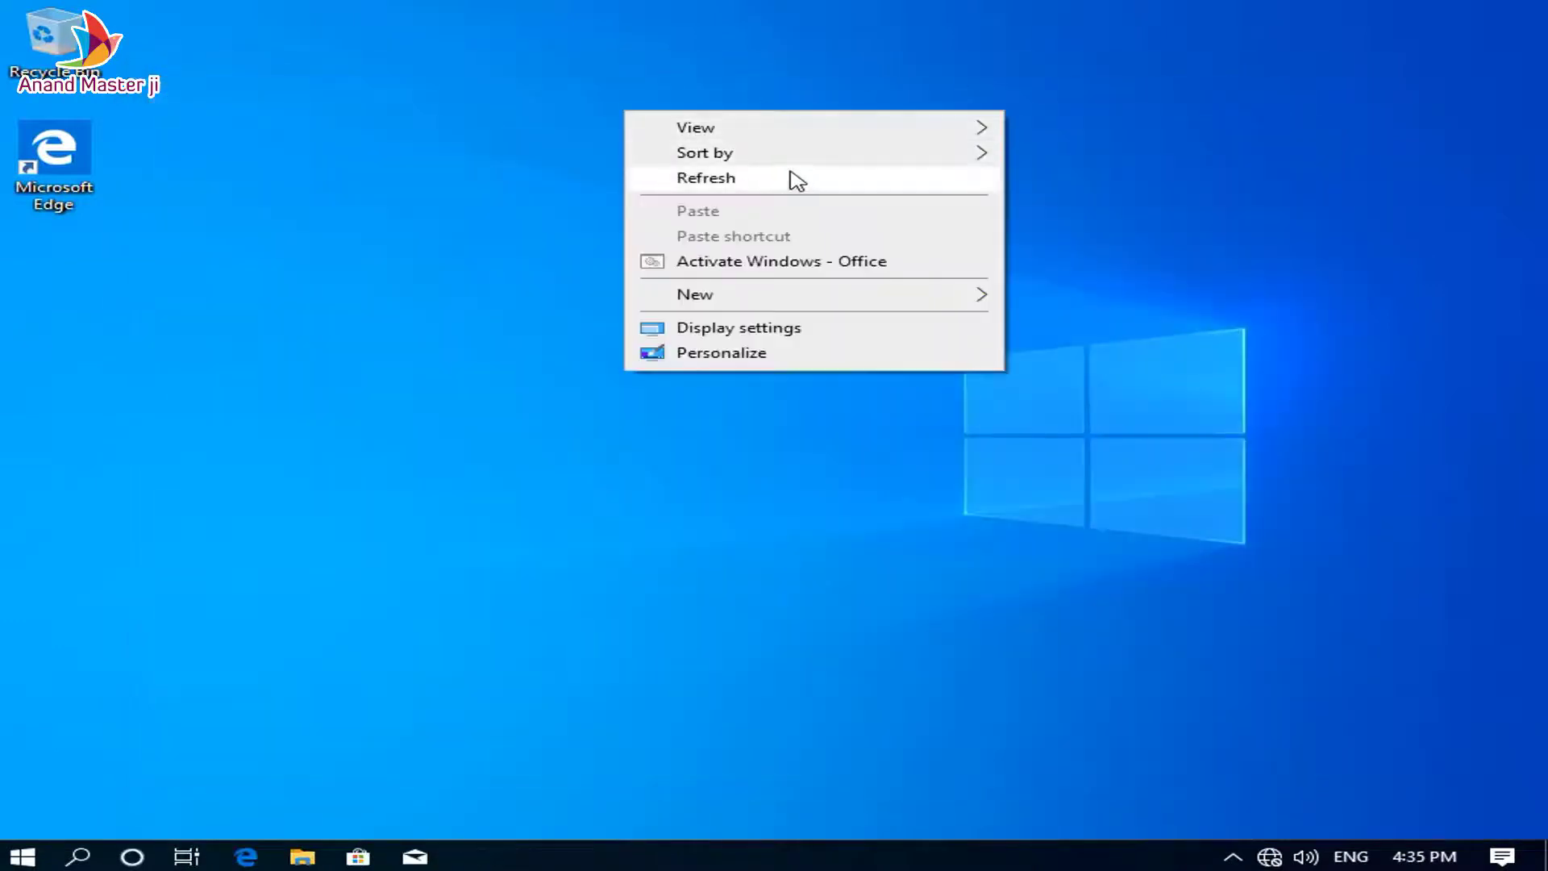
{"action": "left_click", "coordinate": [808, 179]}
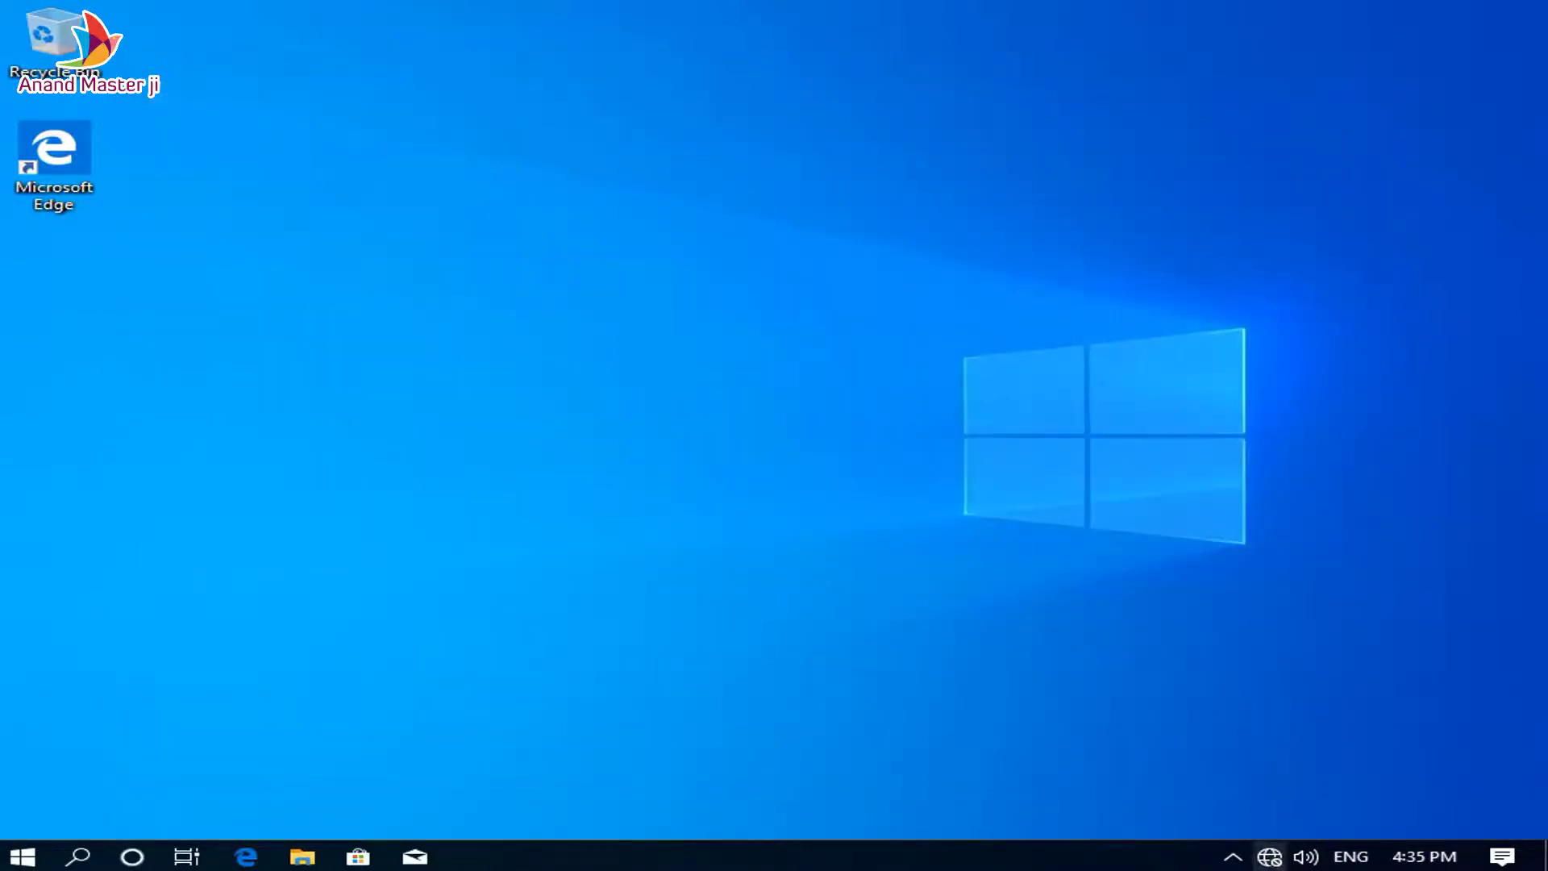
Check the guest network status, showing Ethernet0 with No Internet access, then minimize the VM.
{"action": "left_click", "coordinate": [1269, 856]}
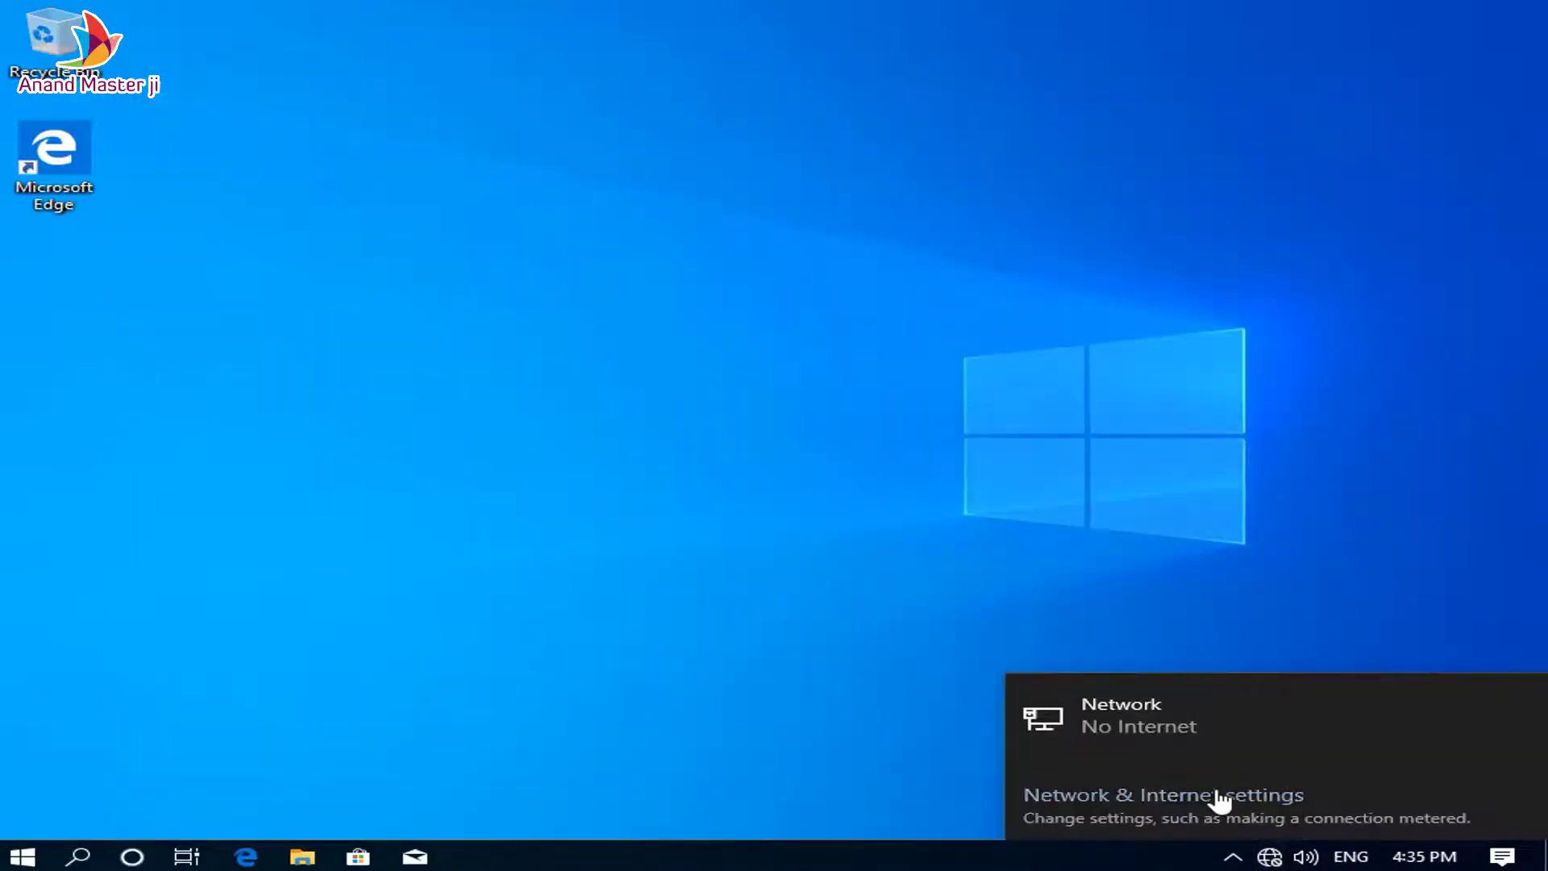
{"action": "left_click", "coordinate": [1222, 798]}
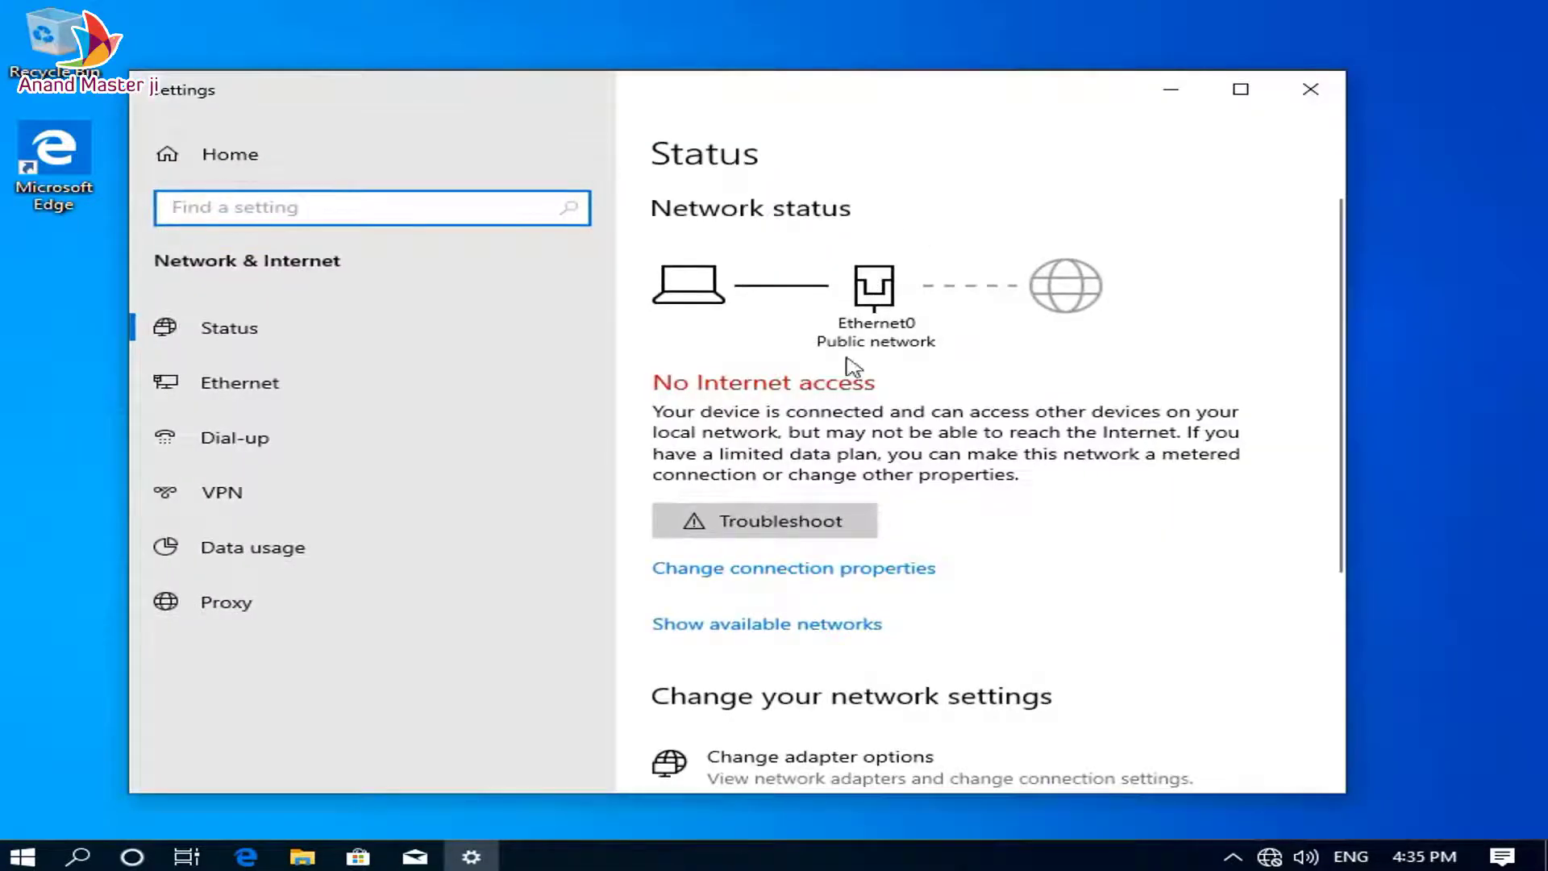
{"action": "left_click", "coordinate": [753, 525]}
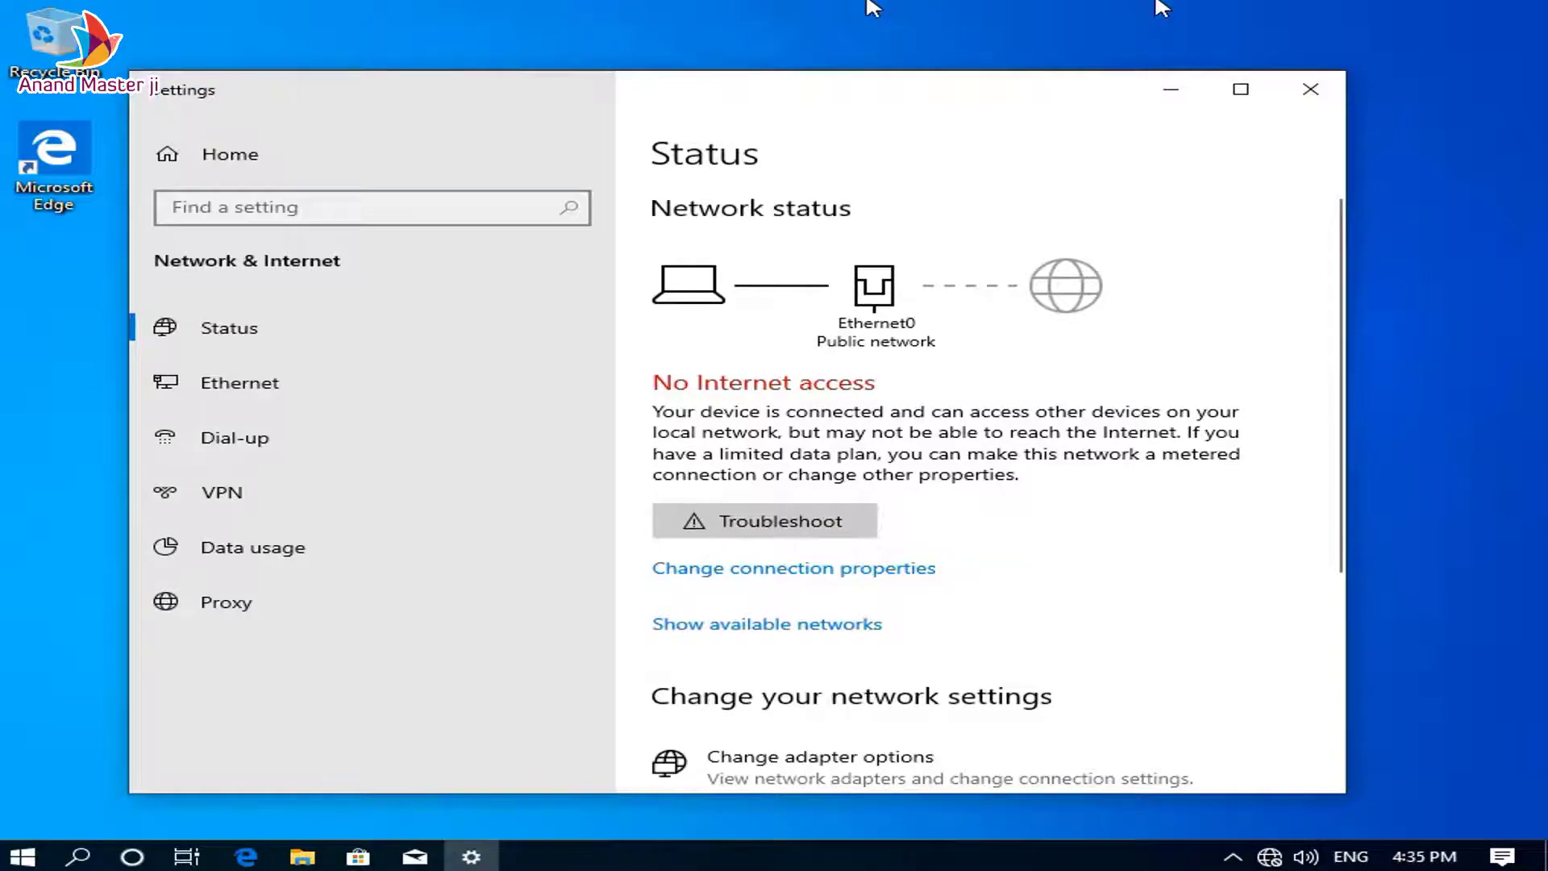
{"action": "mouse_move", "coordinate": [1193, 5]}
{"action": "left_click", "coordinate": [1322, 11]}
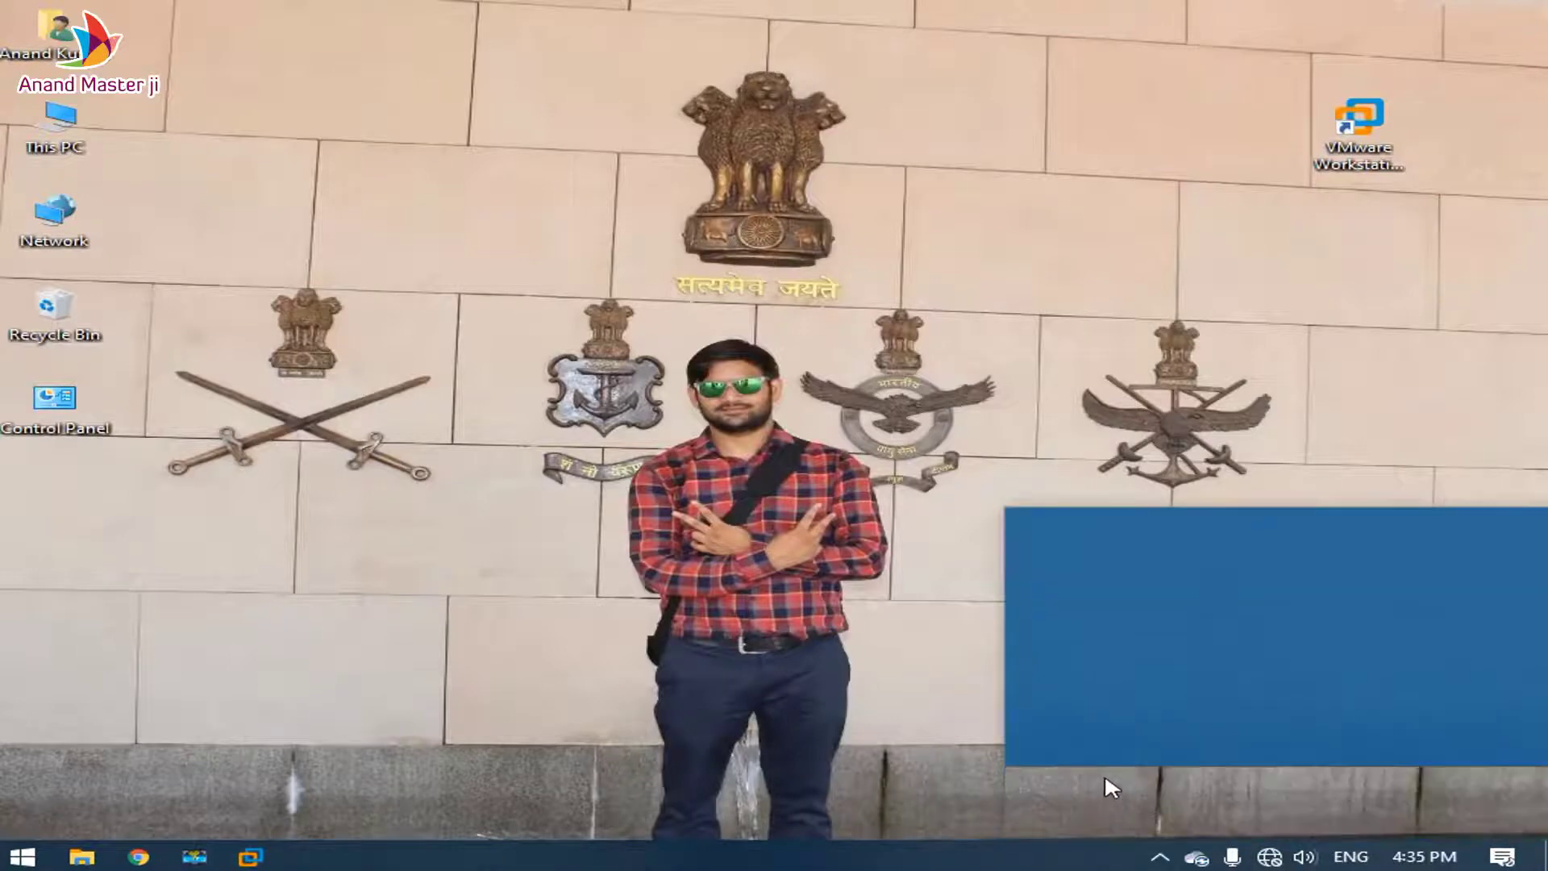
Turn on the host's Wi-Fi, refresh the host desktop, and return to the Windows 10 VM.
{"action": "left_click", "coordinate": [1103, 785]}
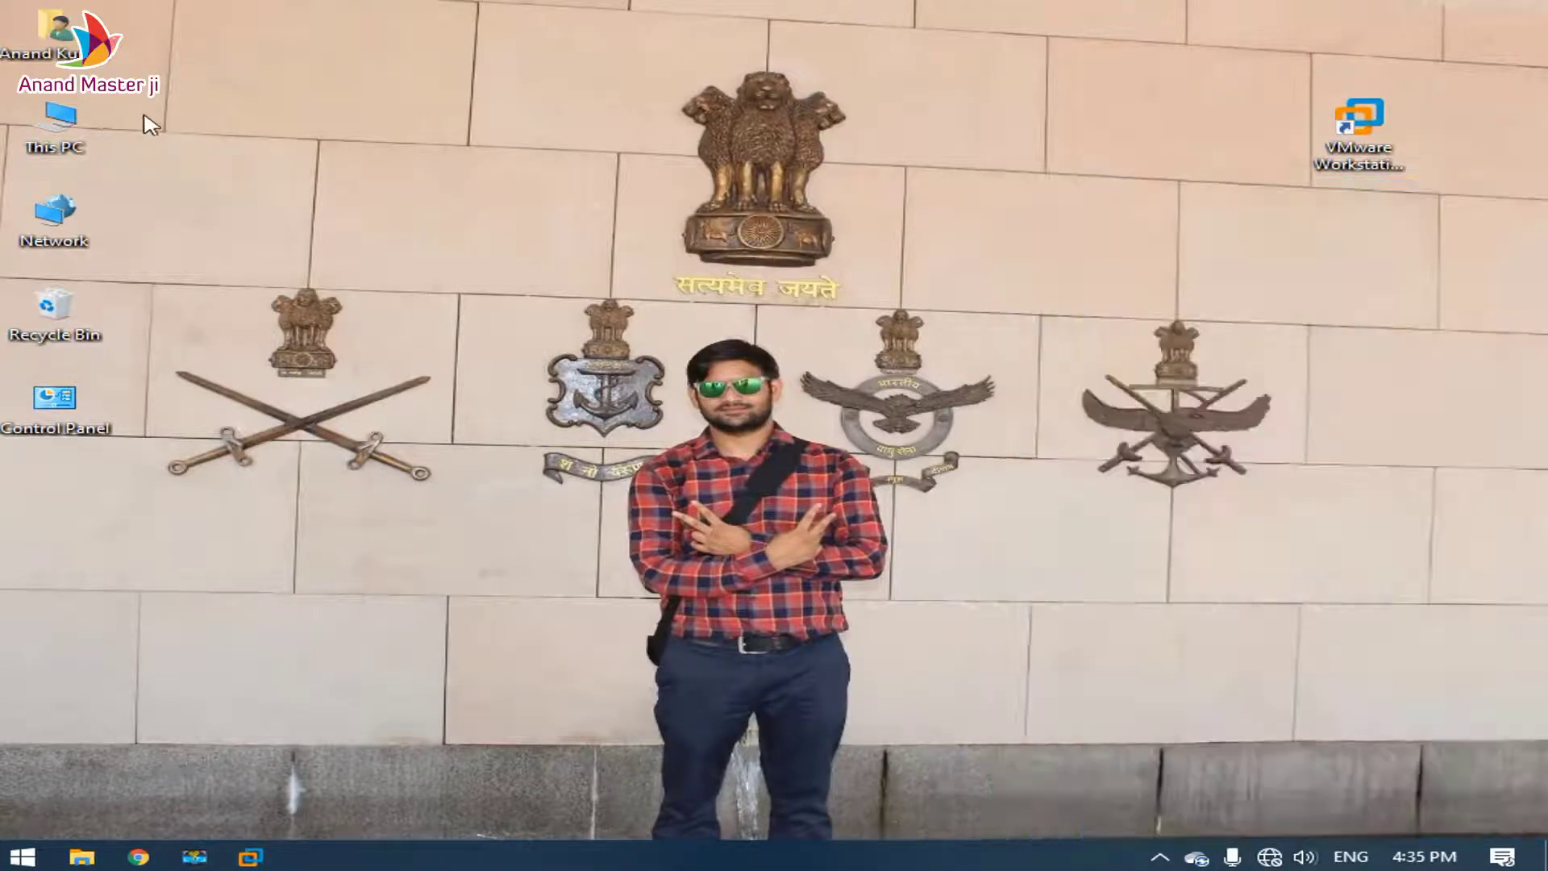
{"action": "right_click", "coordinate": [137, 117]}
{"action": "left_click", "coordinate": [287, 184]}
{"action": "left_click", "coordinate": [1270, 857]}
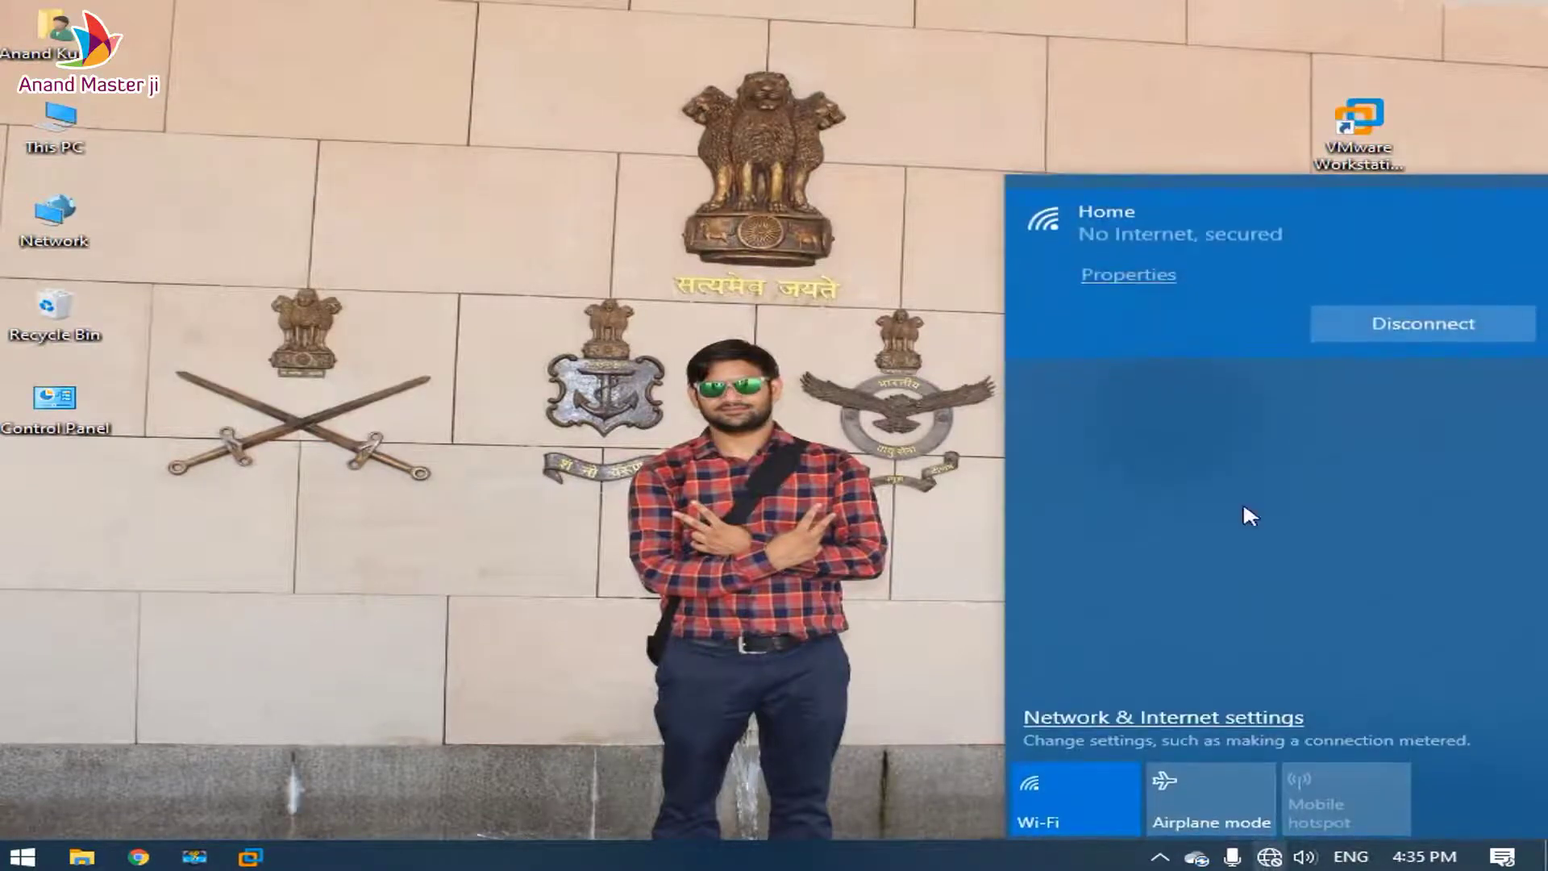
{"action": "left_click", "coordinate": [245, 858]}
{"action": "left_click", "coordinate": [439, 719]}
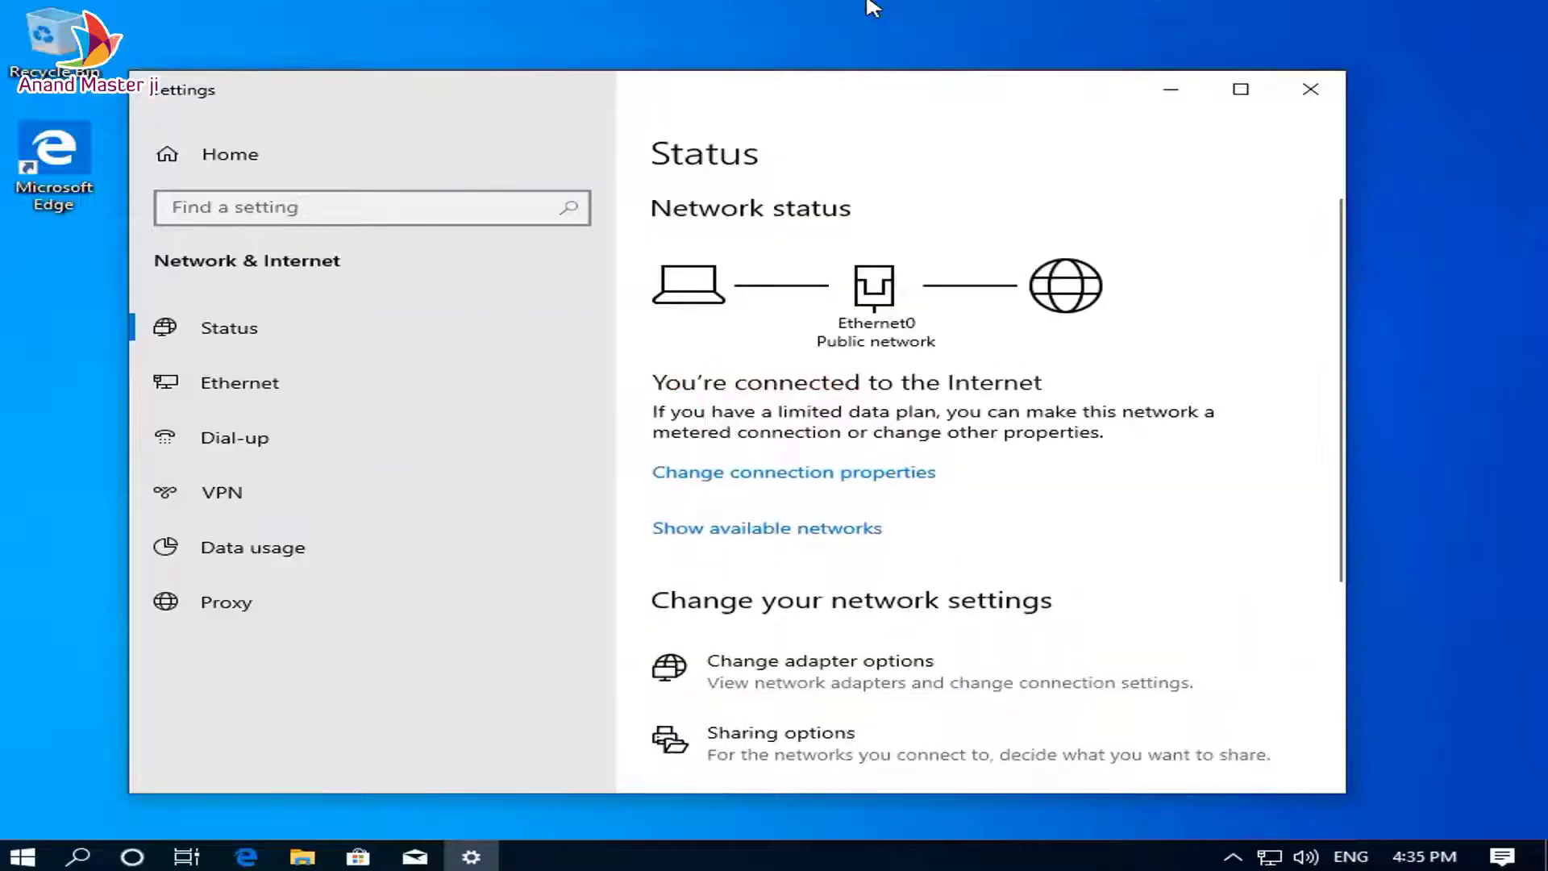
Close the guest's network settings and refresh its desktop.
{"action": "left_click", "coordinate": [1322, 90]}
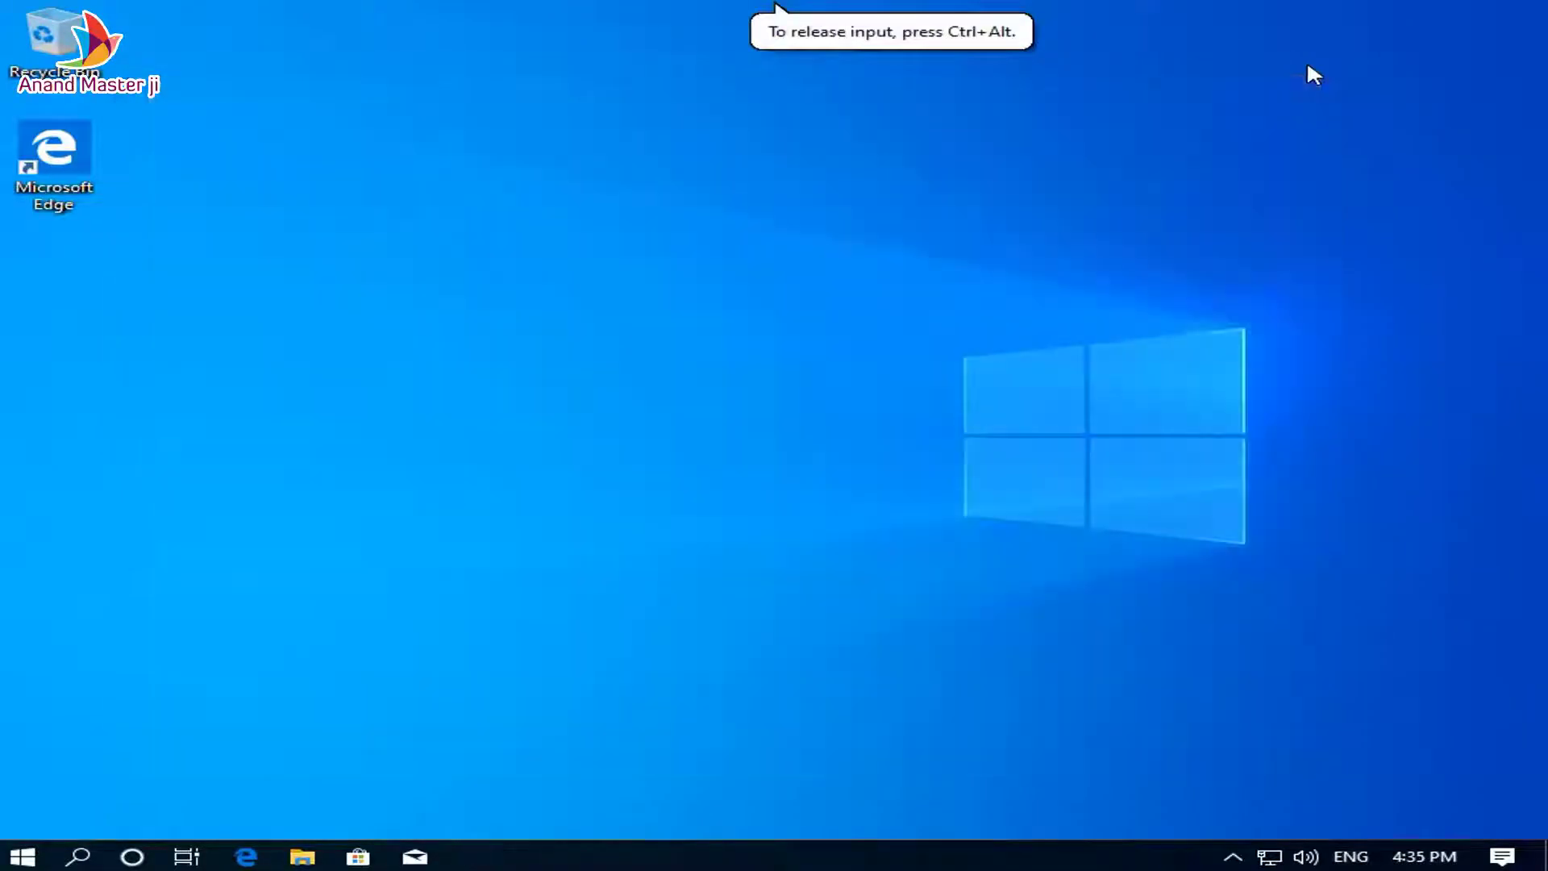
{"action": "right_click", "coordinate": [1311, 66]}
{"action": "left_click", "coordinate": [1348, 132]}
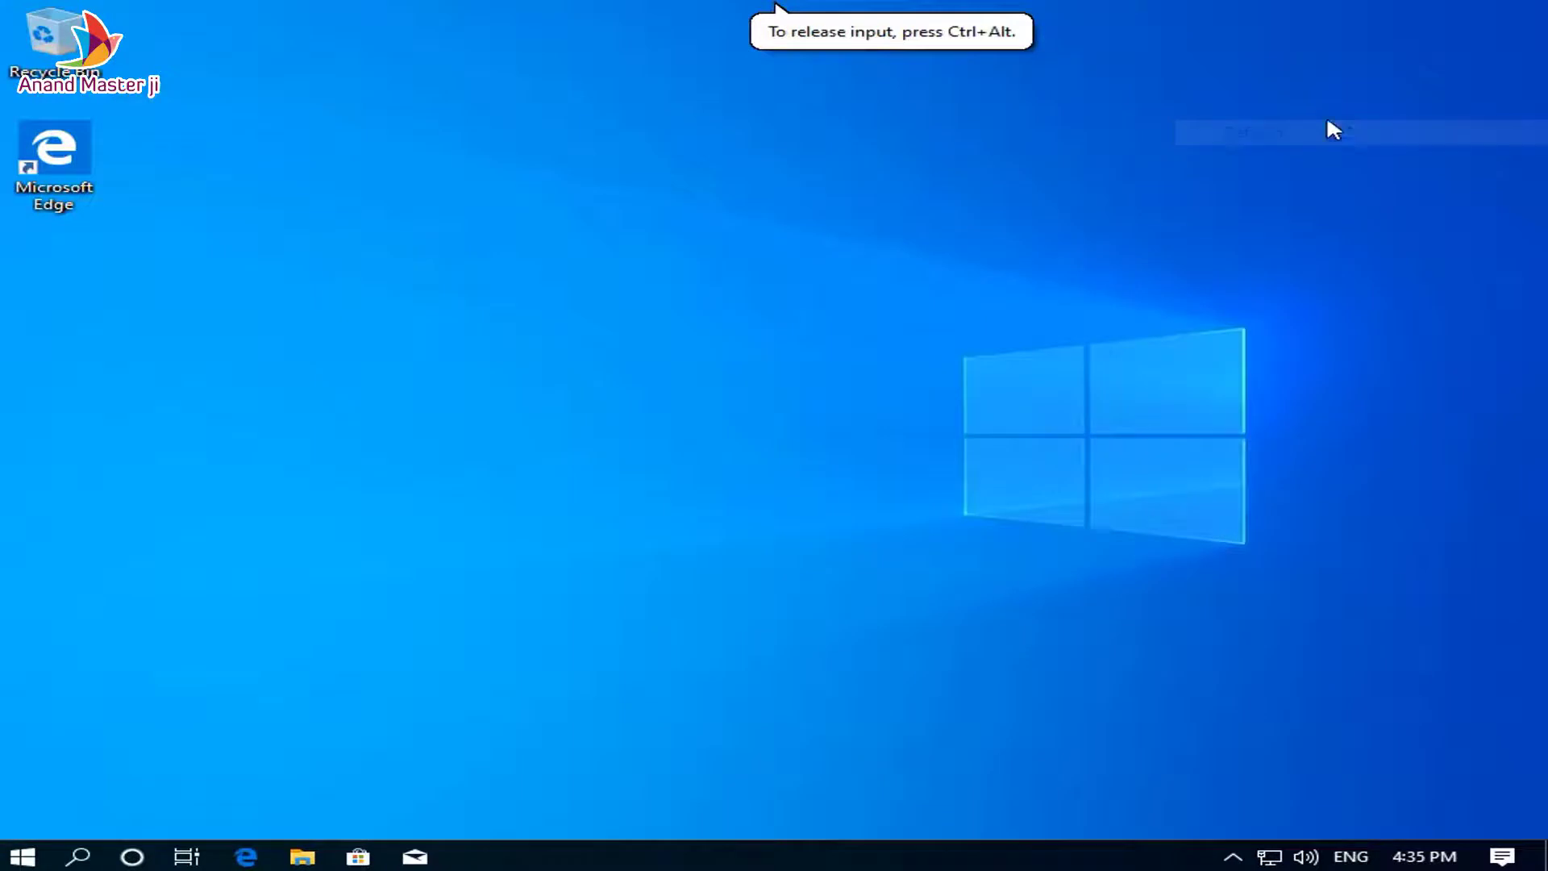
Open Personalize and view the Lock screen page, locked until Windows is activated.
{"action": "right_click", "coordinate": [243, 269]}
{"action": "left_click", "coordinate": [476, 515]}
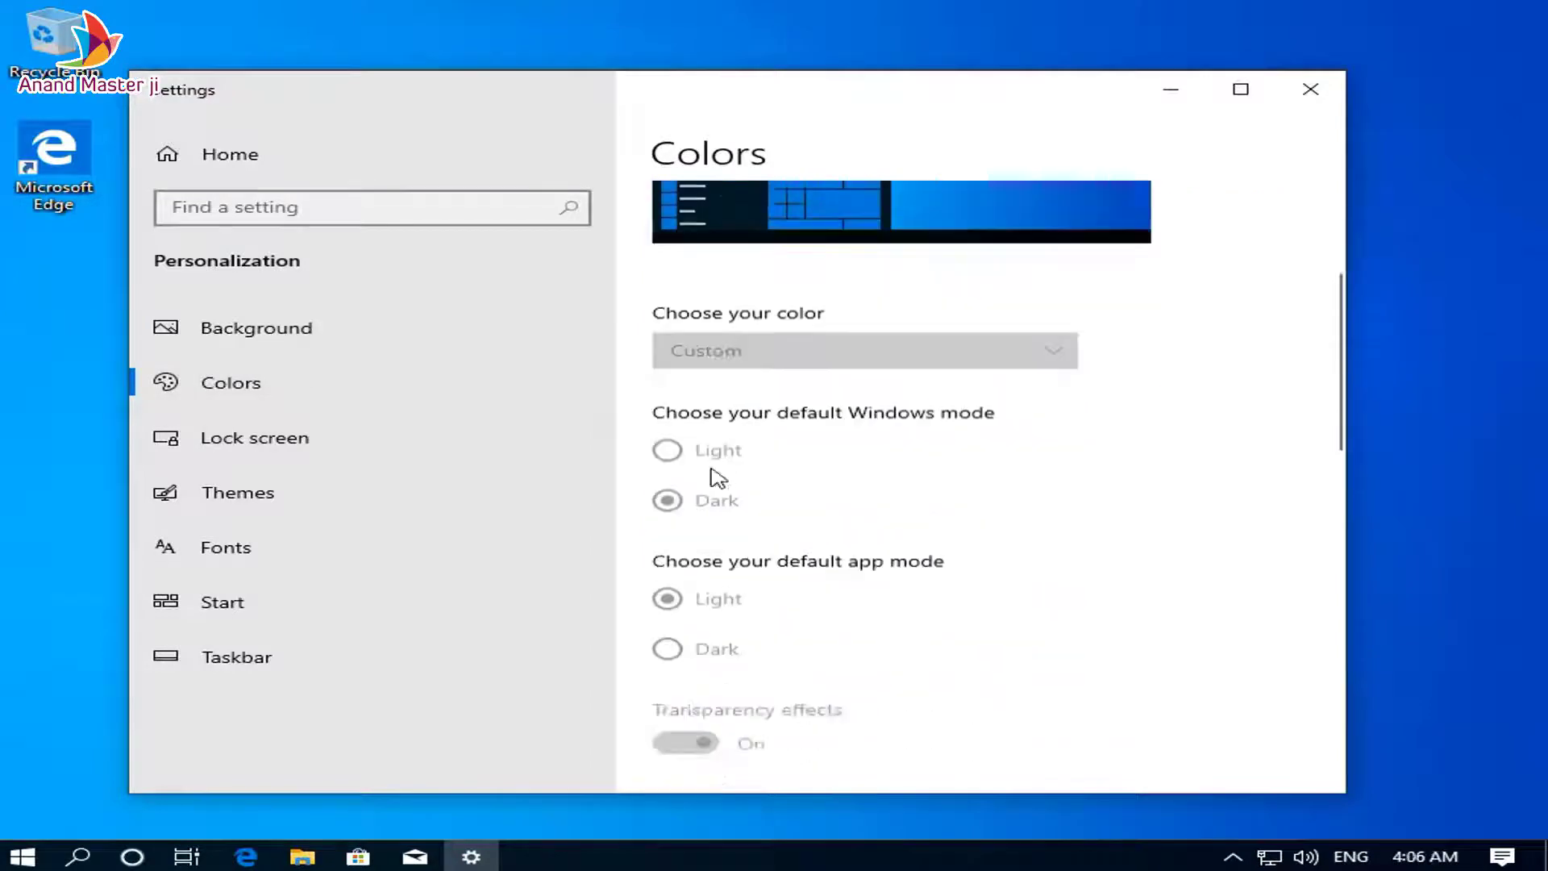
{"action": "left_click", "coordinate": [165, 434]}
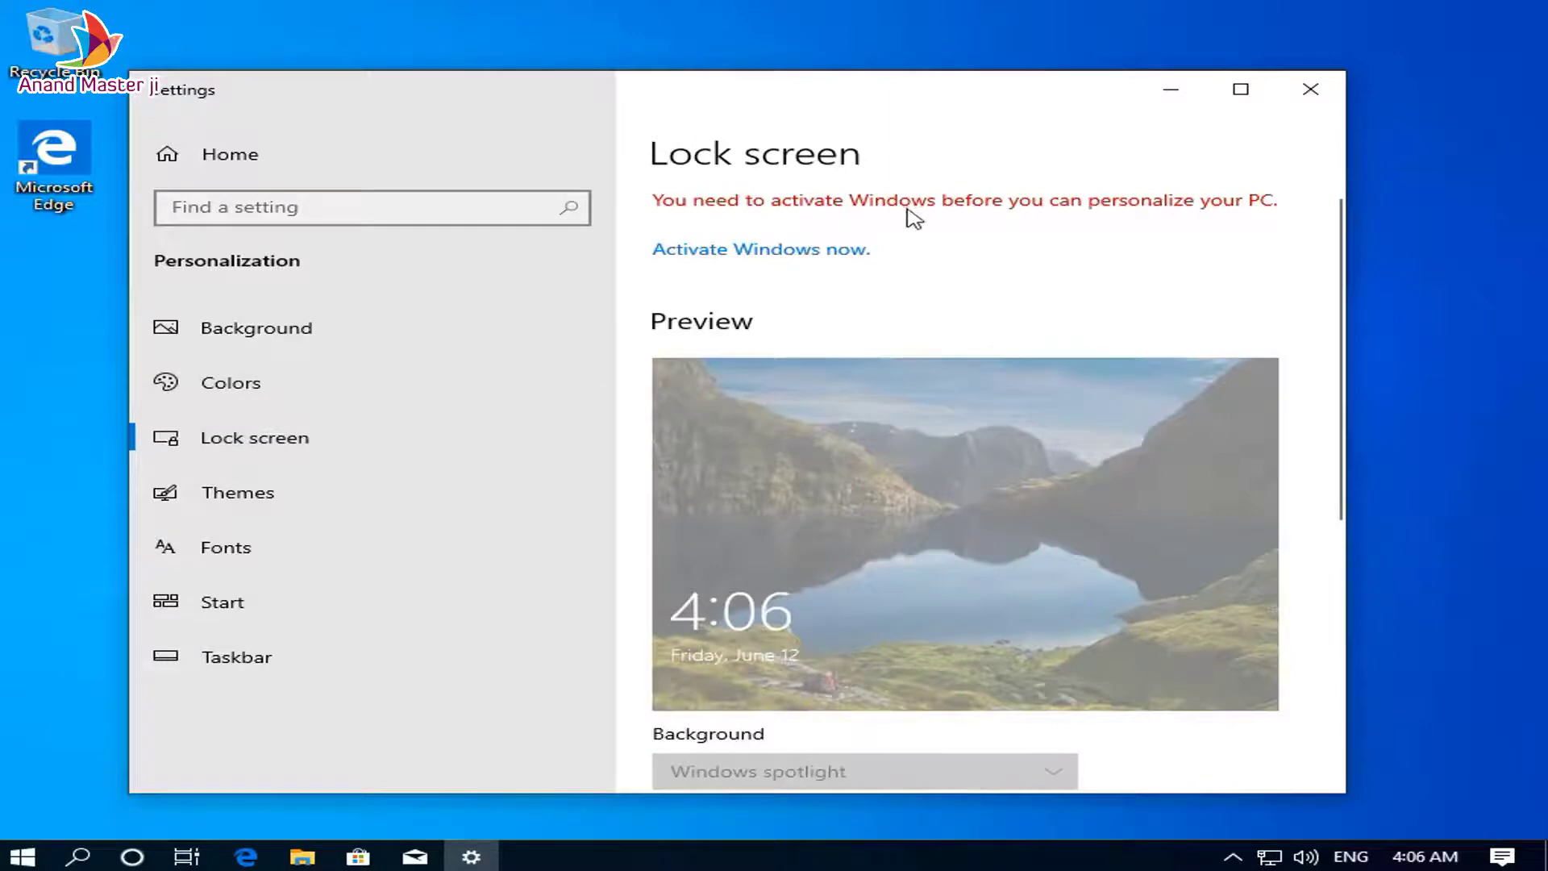
{"action": "scroll", "coordinate": [823, 589], "scroll_direction": "down", "scroll_amount": 5}
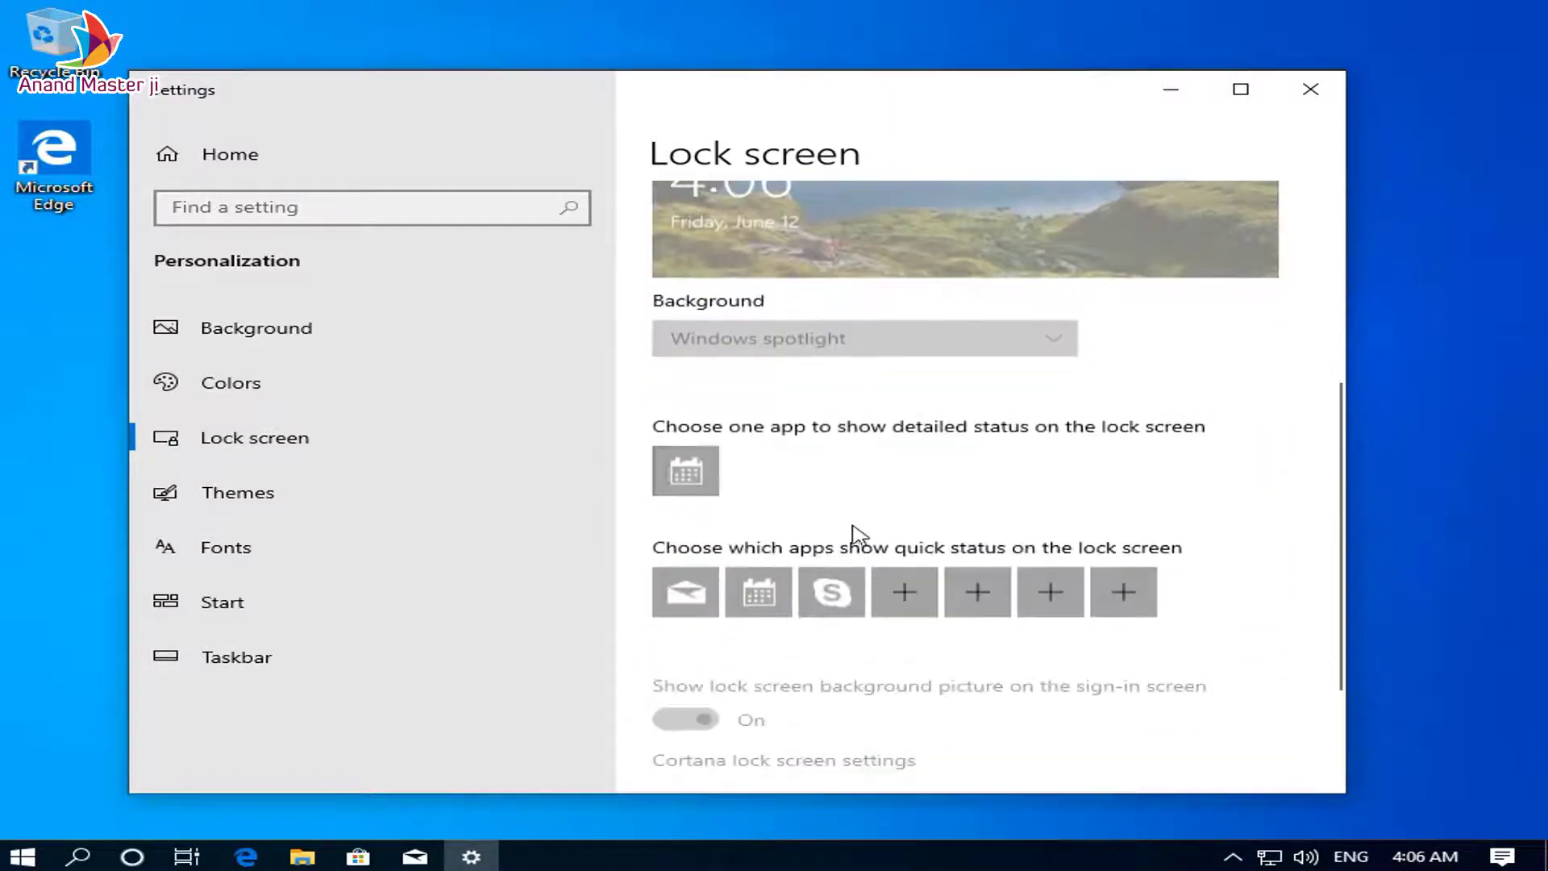
Launch 'Activate Windows - Office' from the desktop menu as administrator and close Settings.
{"action": "right_click", "coordinate": [1519, 218]}
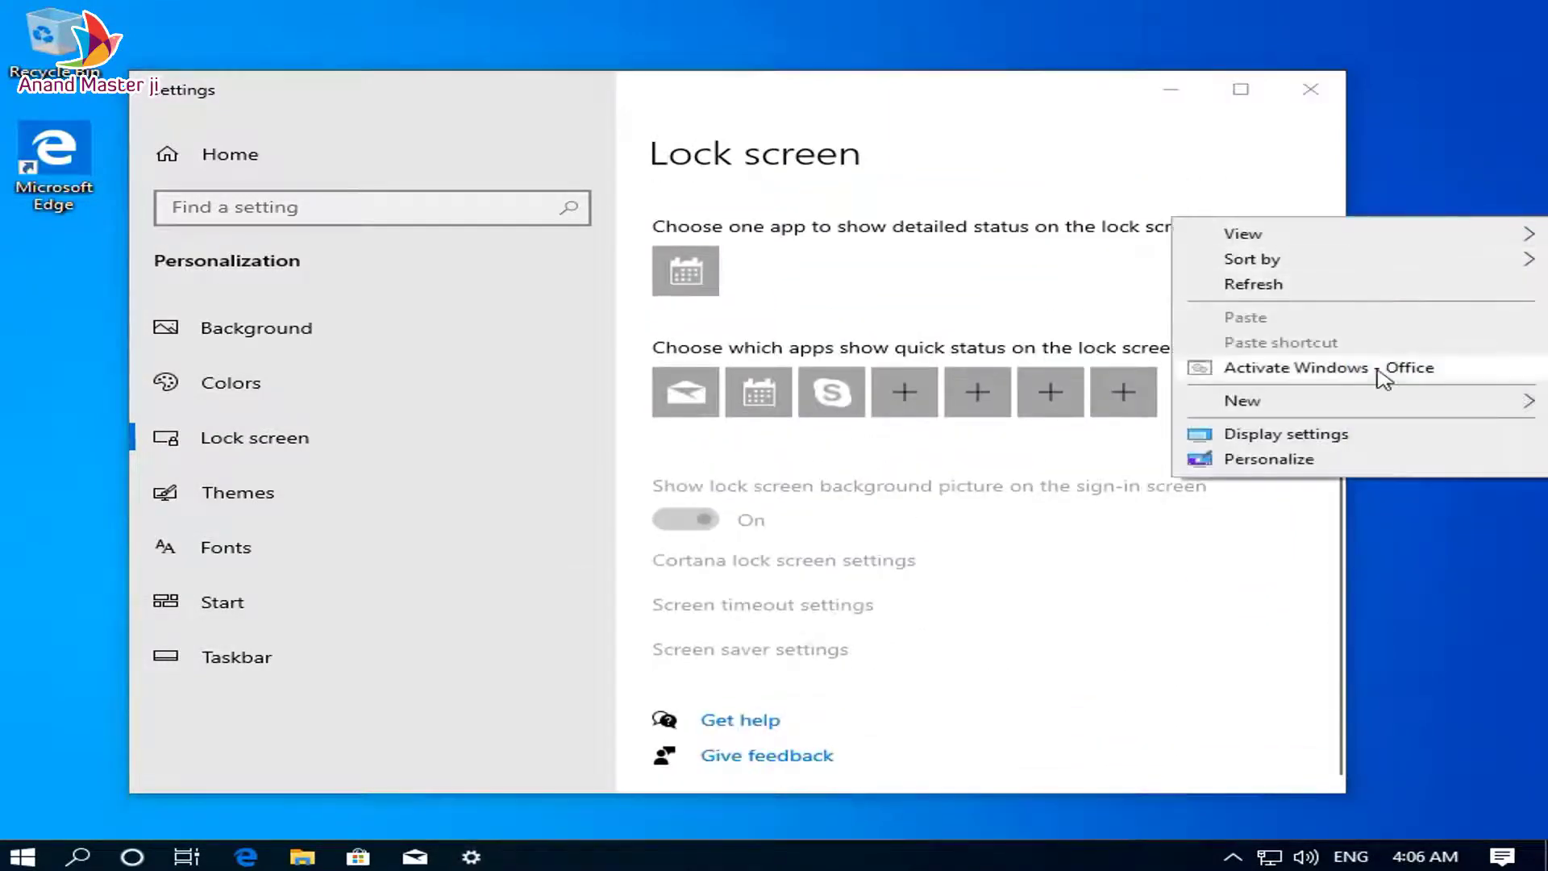
{"action": "left_click", "coordinate": [1289, 369]}
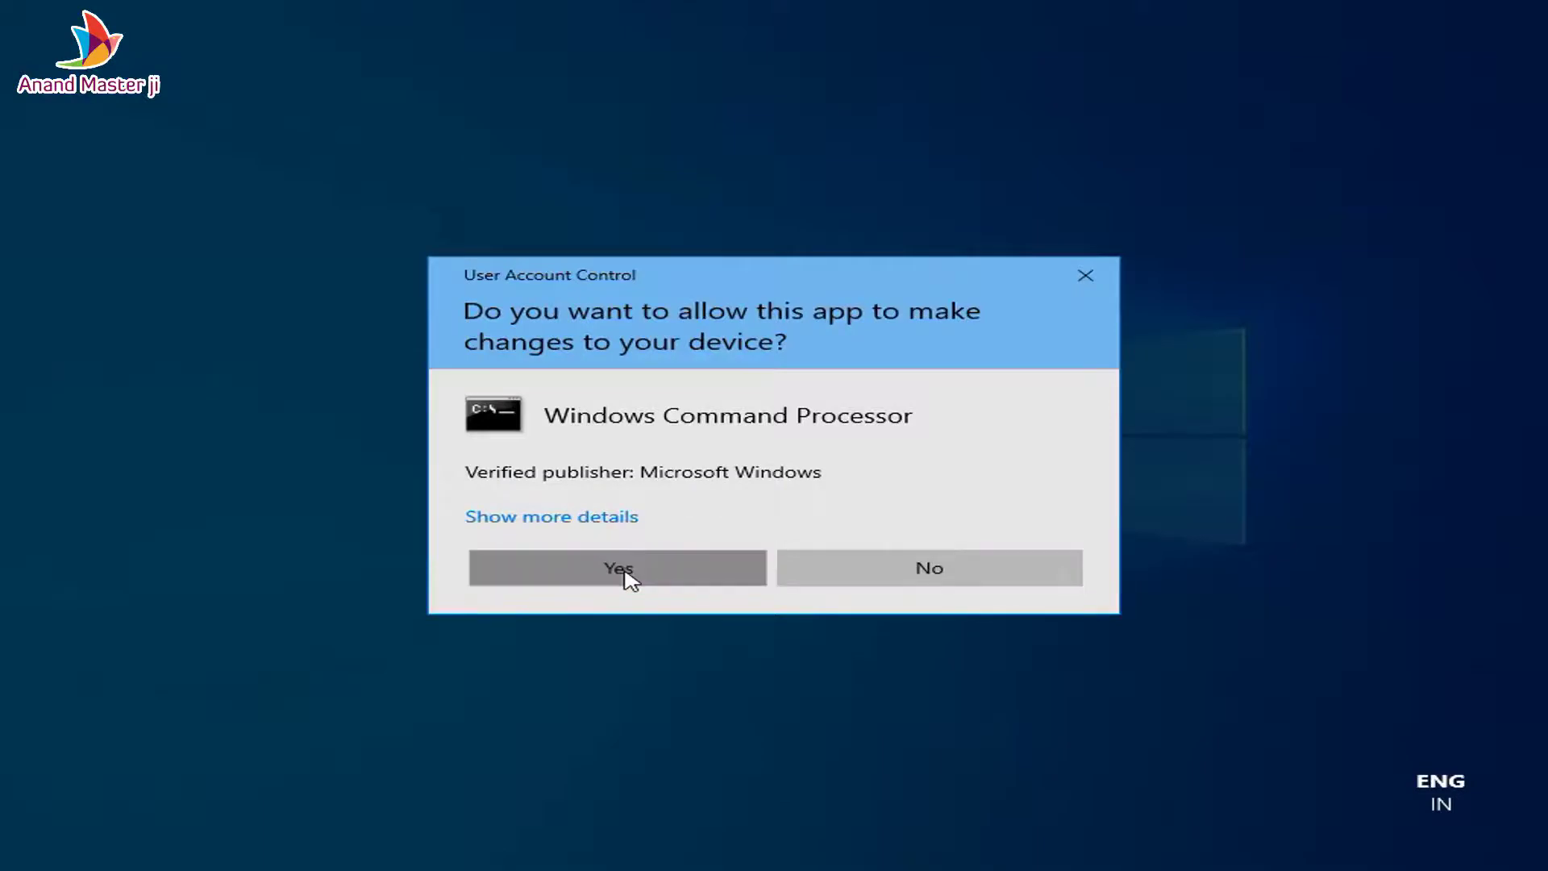
{"action": "left_click", "coordinate": [625, 571]}
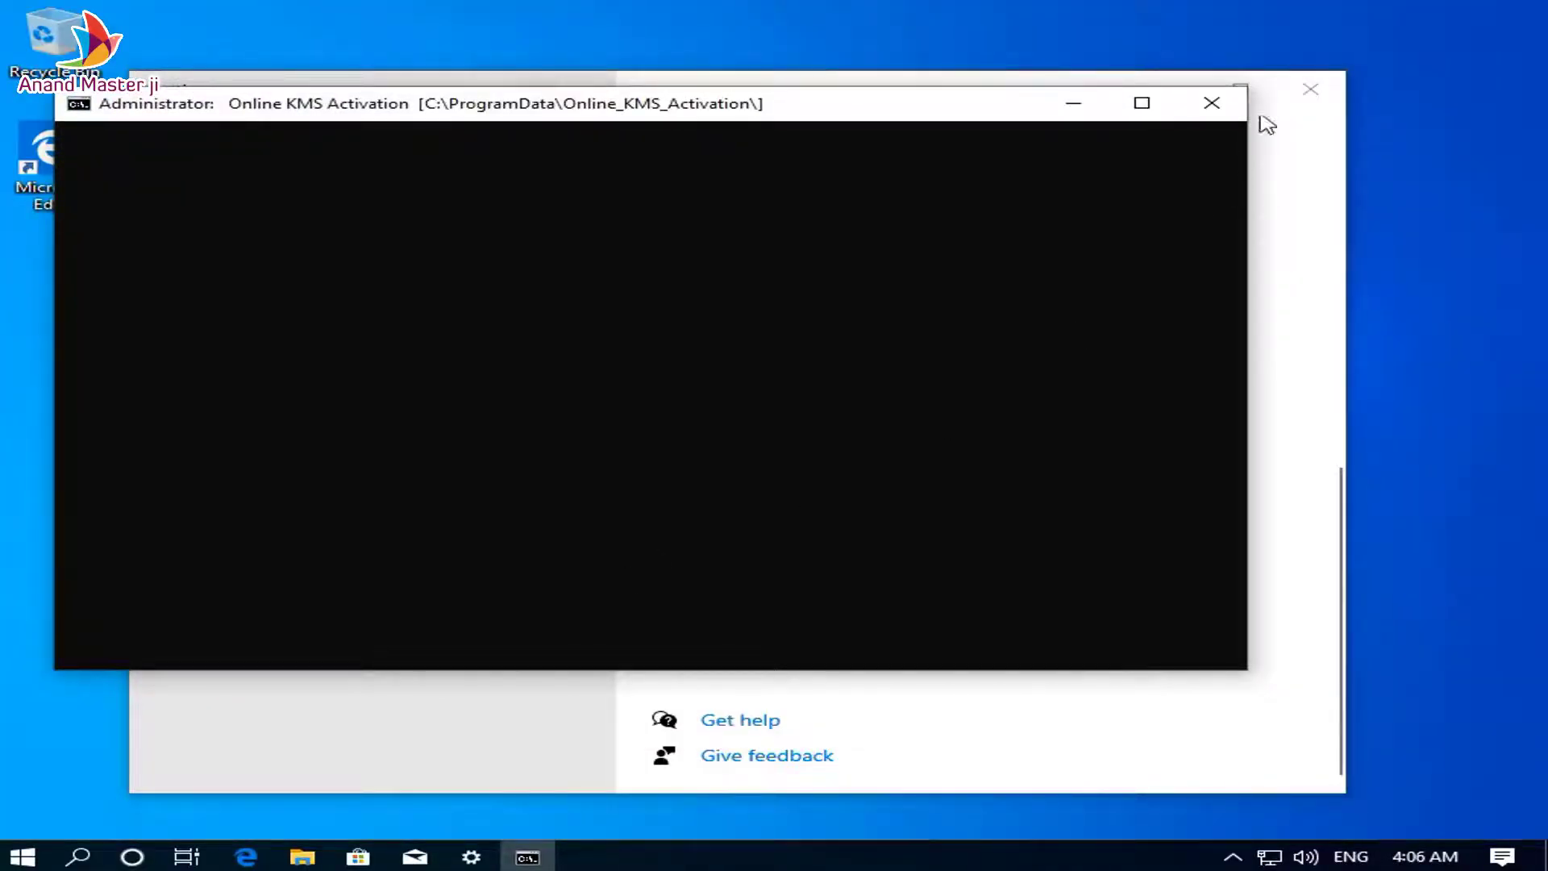
{"action": "left_click", "coordinate": [1310, 90]}
Refresh the desktop and drag the KMS activation console toward the screen centre.
{"action": "right_click", "coordinate": [993, 78]}
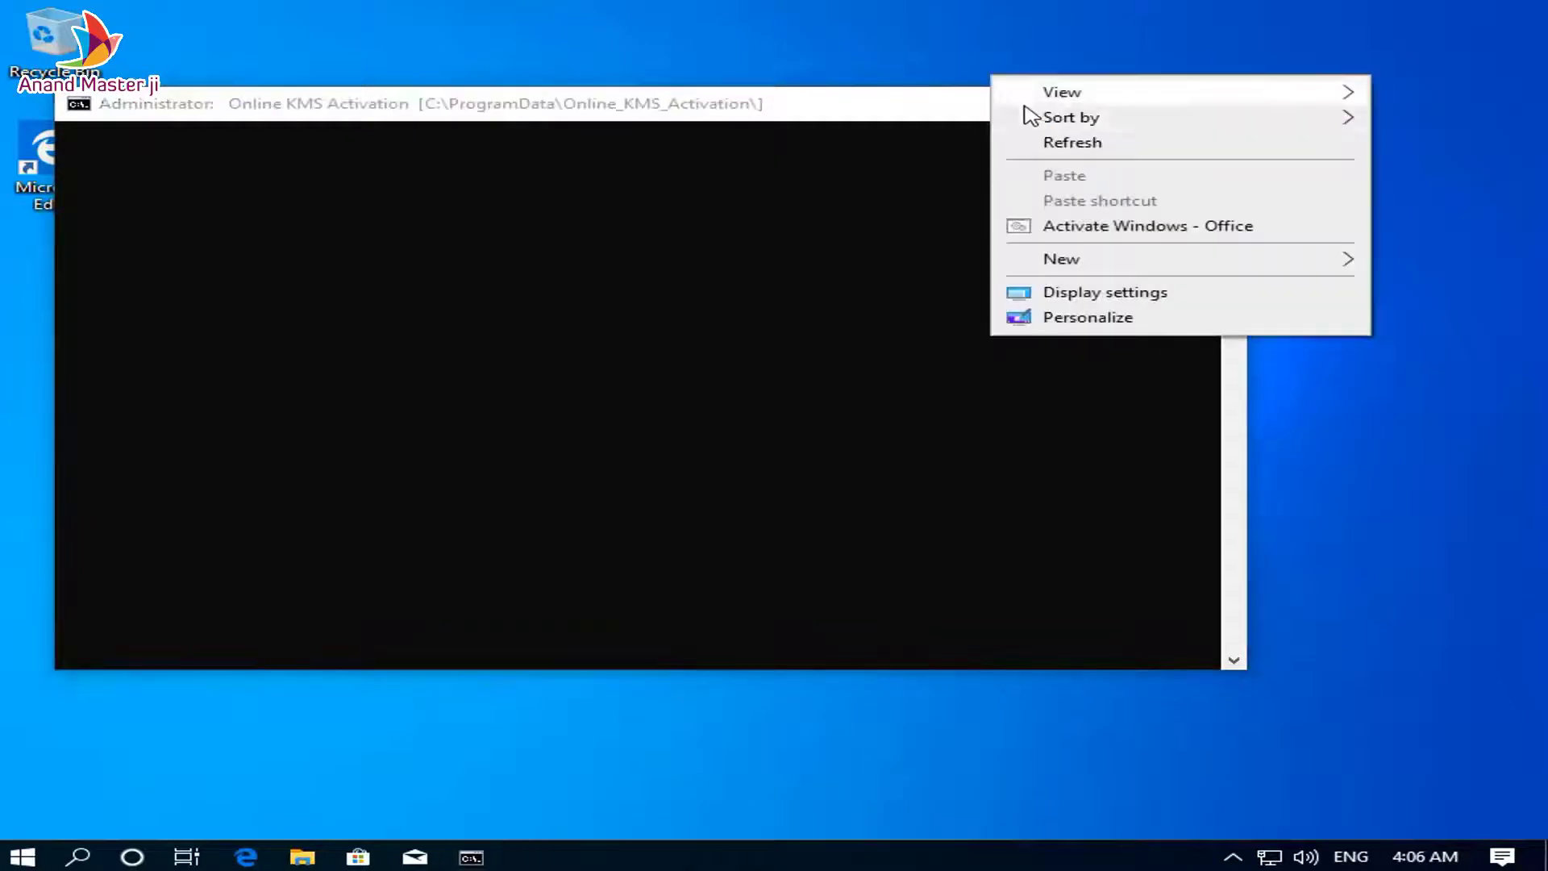
{"action": "left_click", "coordinate": [1052, 143]}
{"action": "key", "text": "super"}
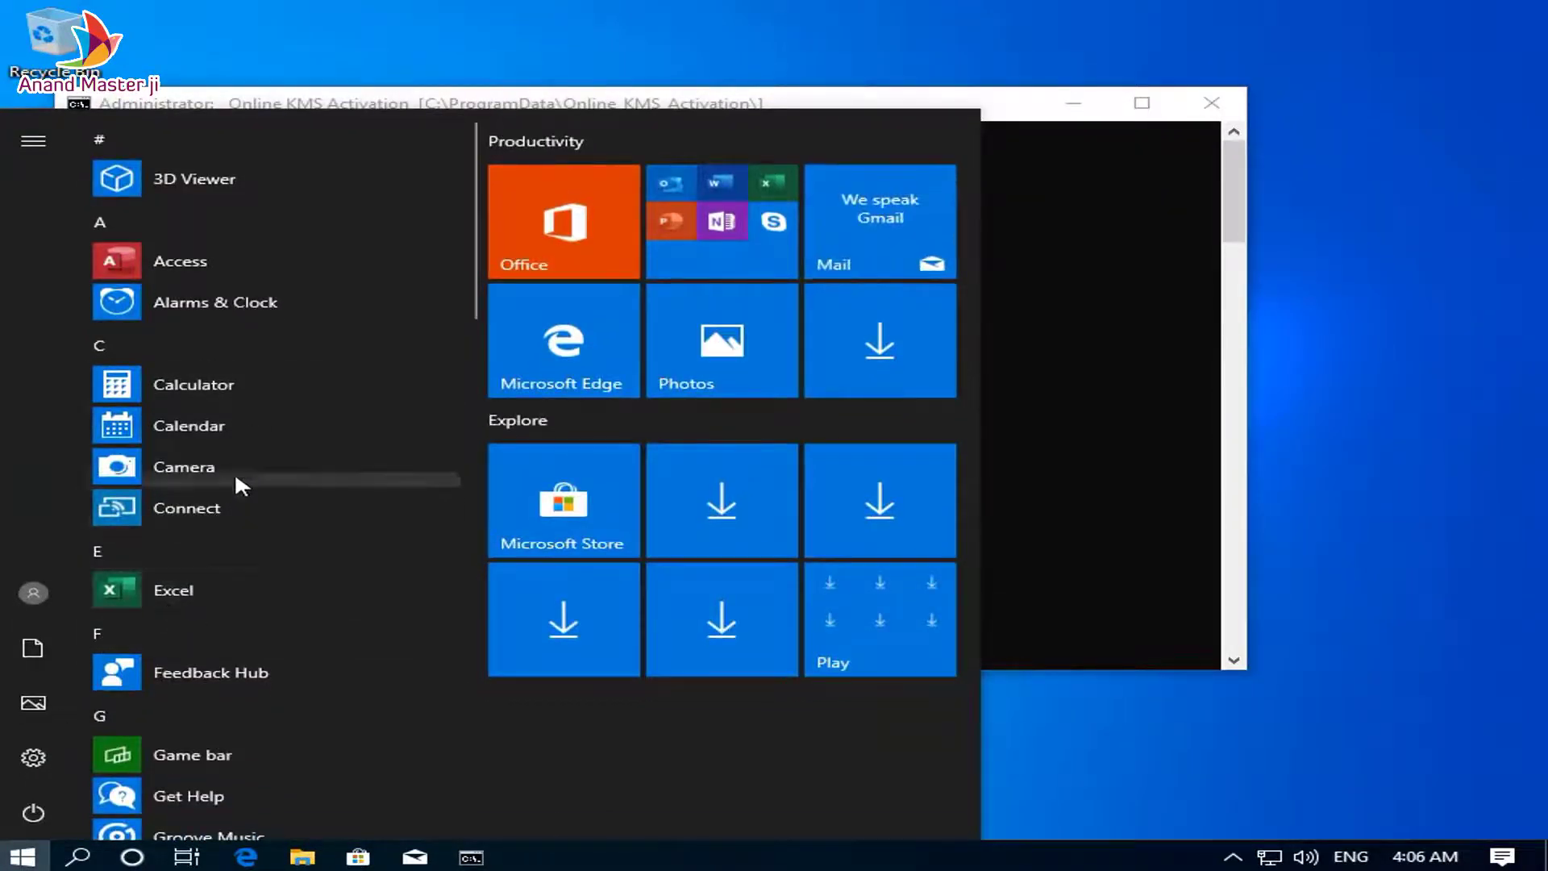
{"action": "key", "text": "Escape"}
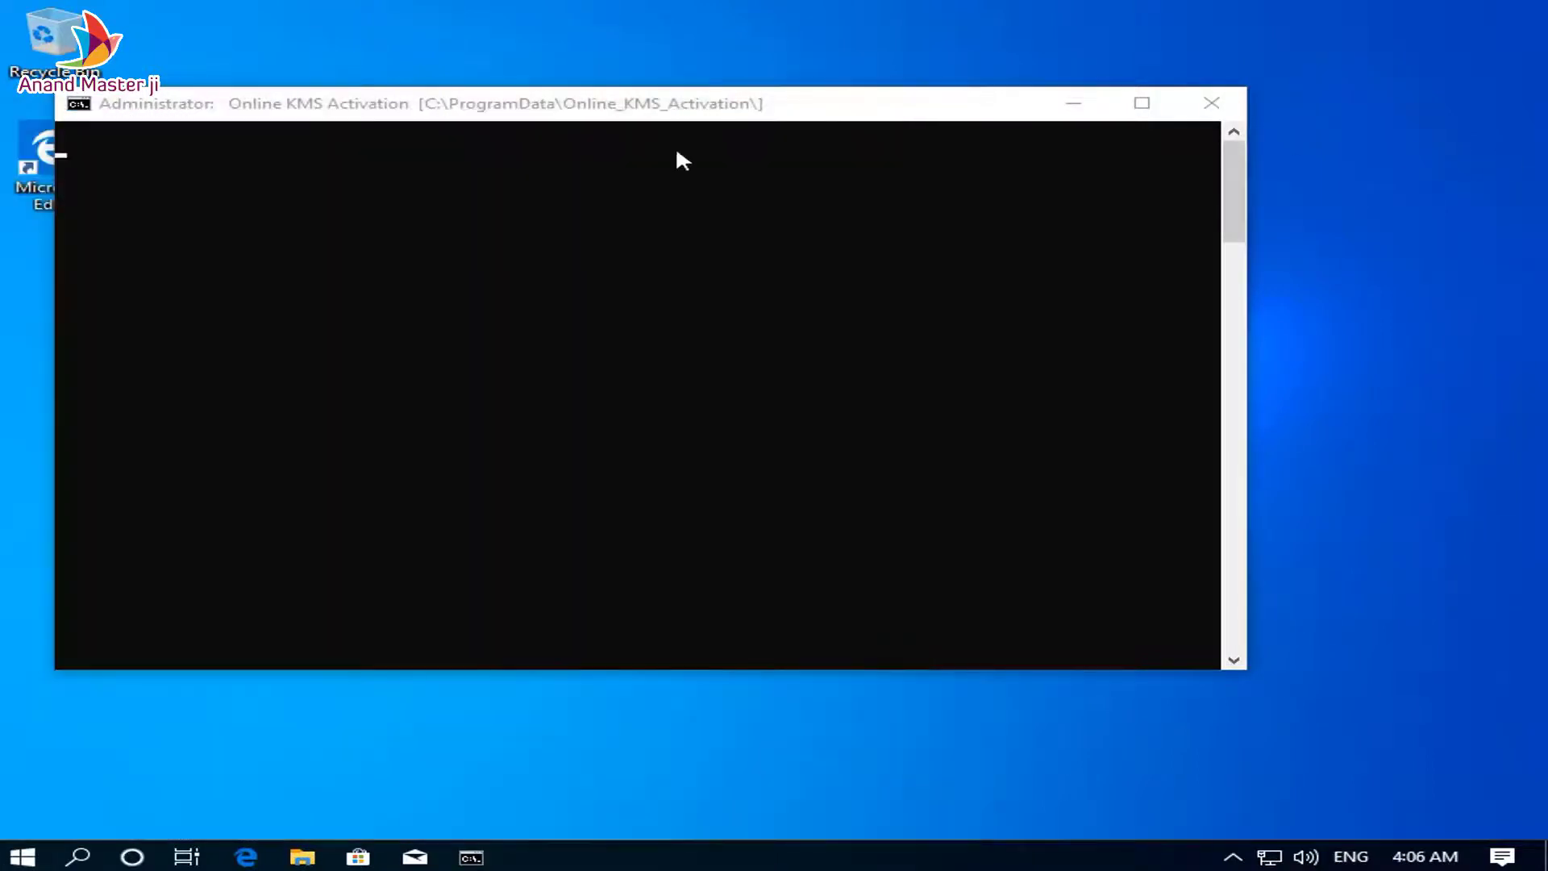
{"action": "left_click_drag", "start_coordinate": [590, 103], "coordinate": [738, 113]}
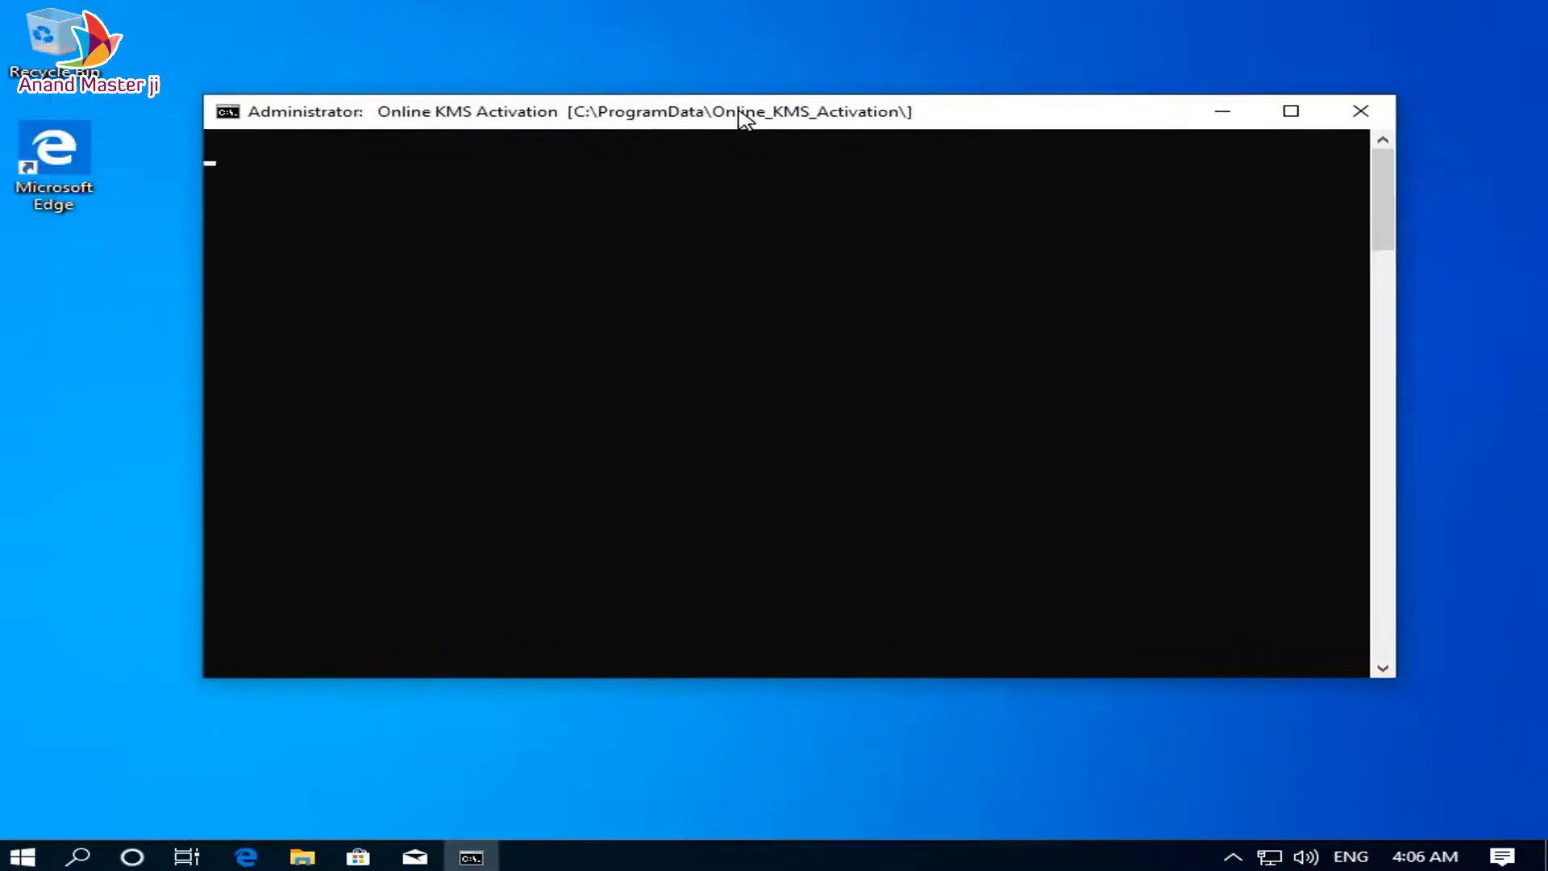
{"action": "right_click", "coordinate": [707, 17]}
{"action": "left_click", "coordinate": [770, 83]}
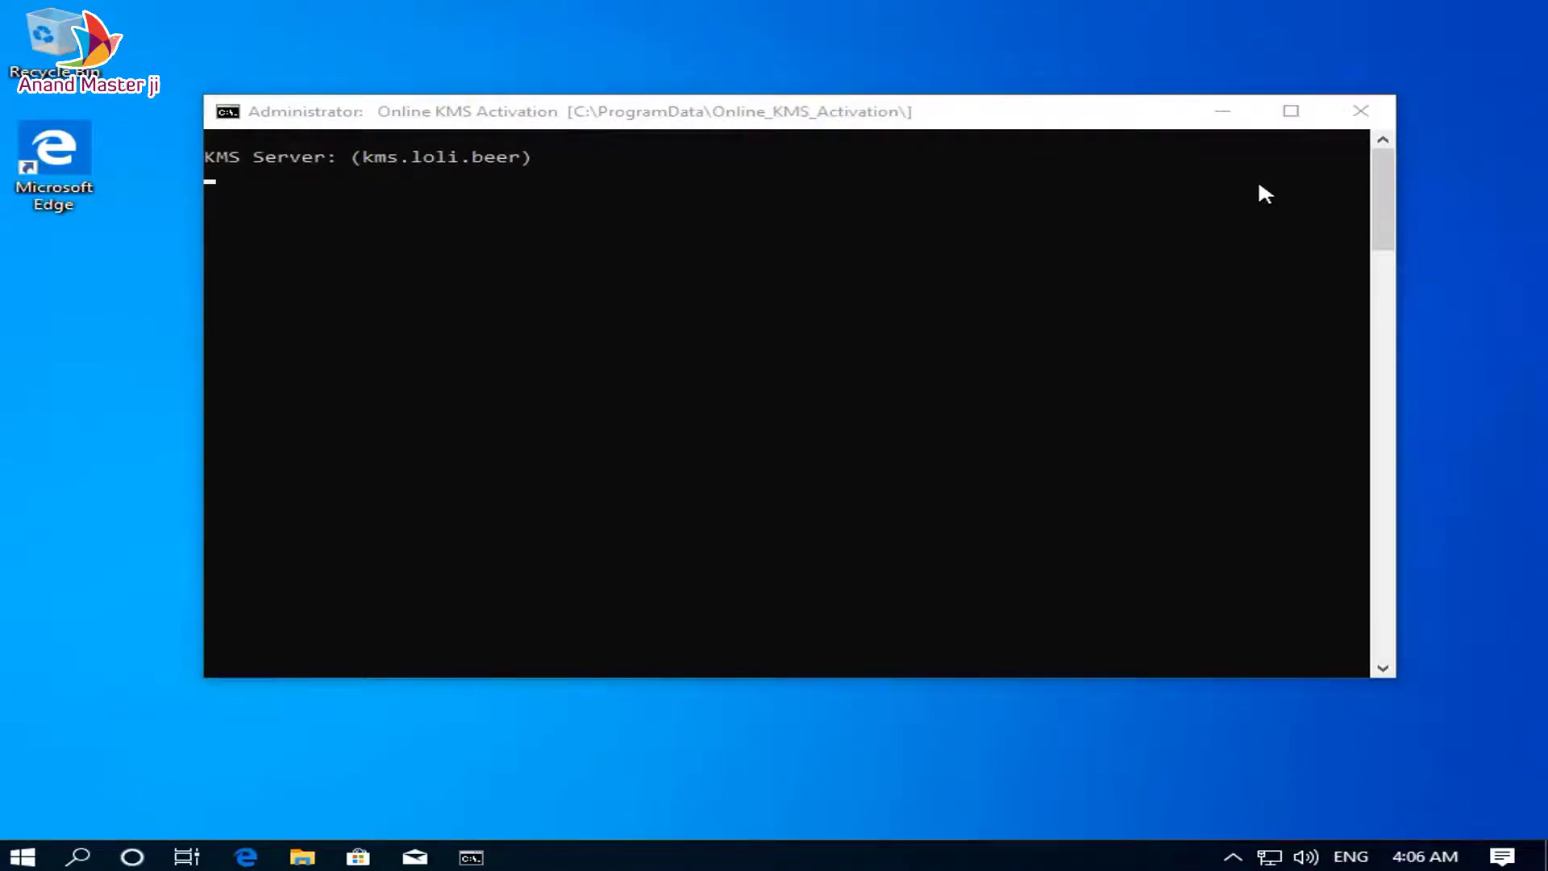
{"action": "right_click", "coordinate": [324, 44]}
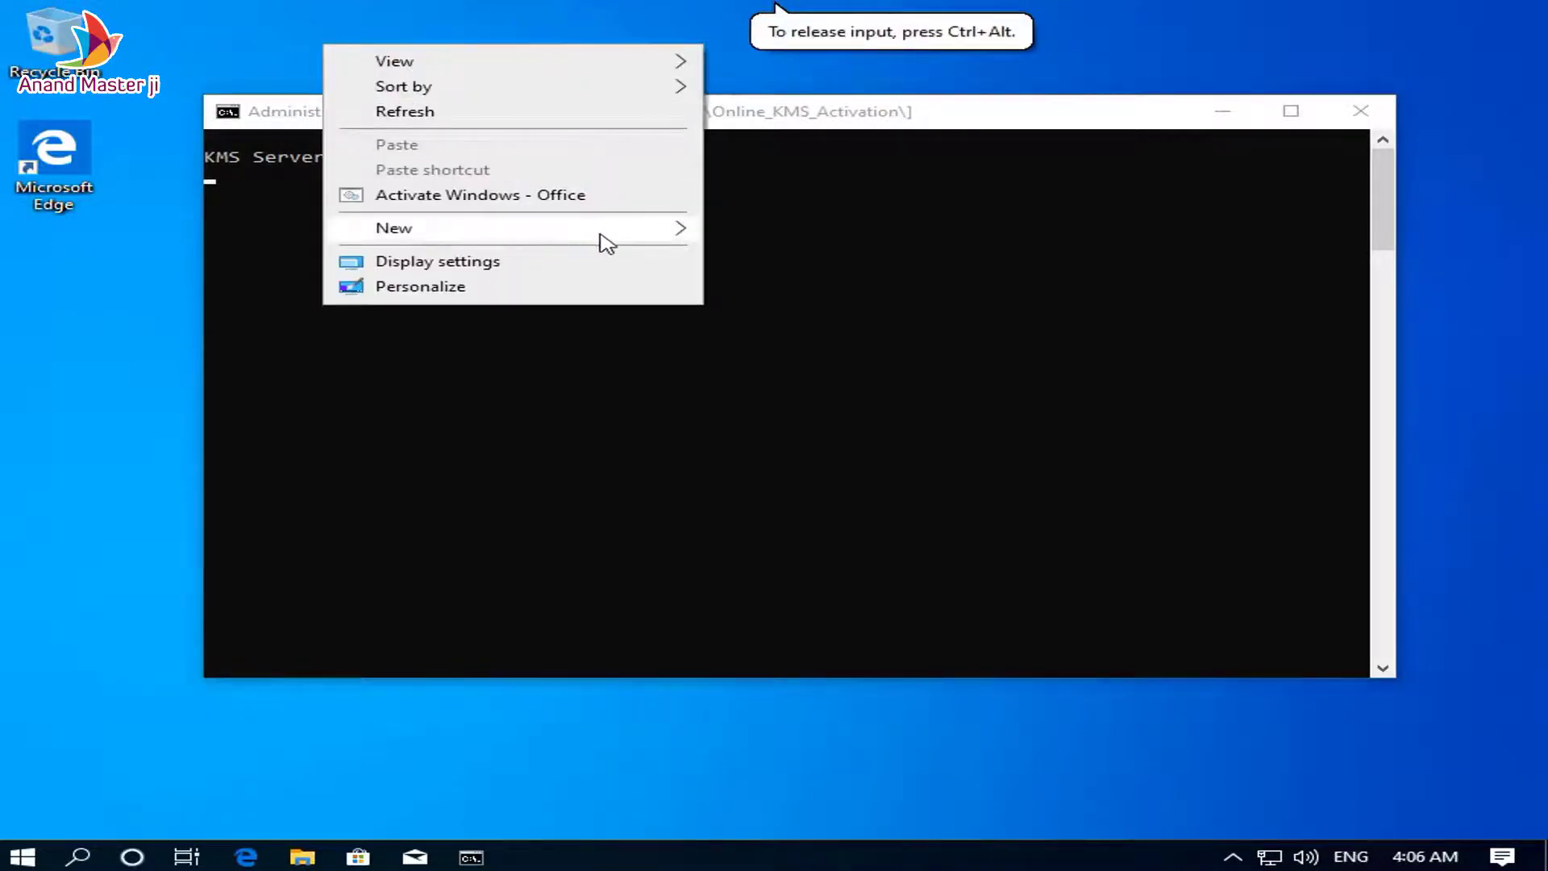
{"action": "left_click", "coordinate": [580, 261]}
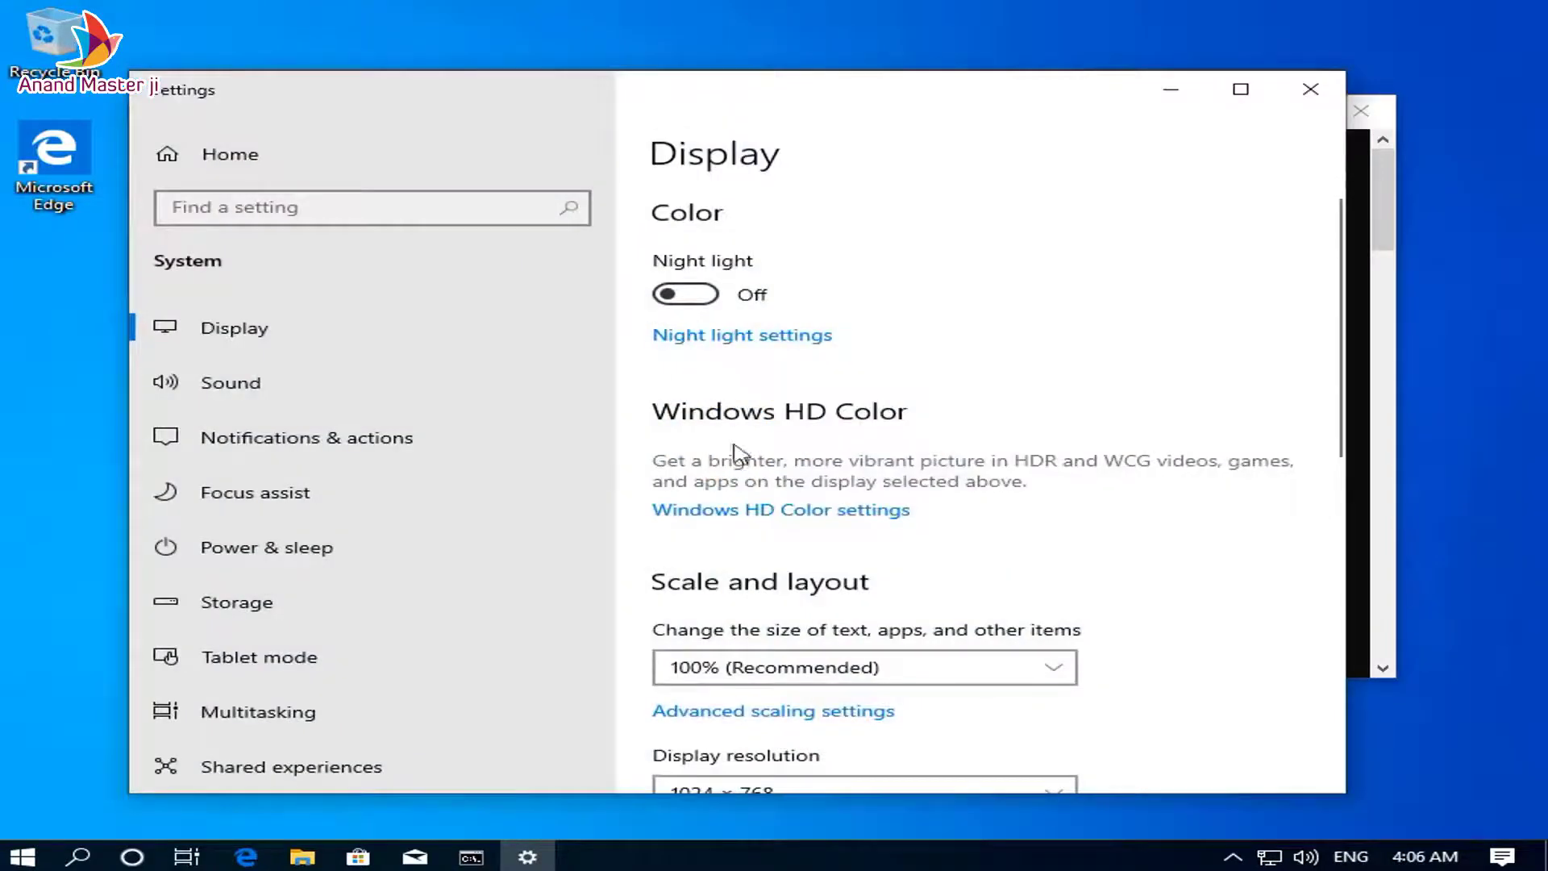
{"action": "scroll", "coordinate": [895, 376], "scroll_direction": "down", "scroll_amount": 7}
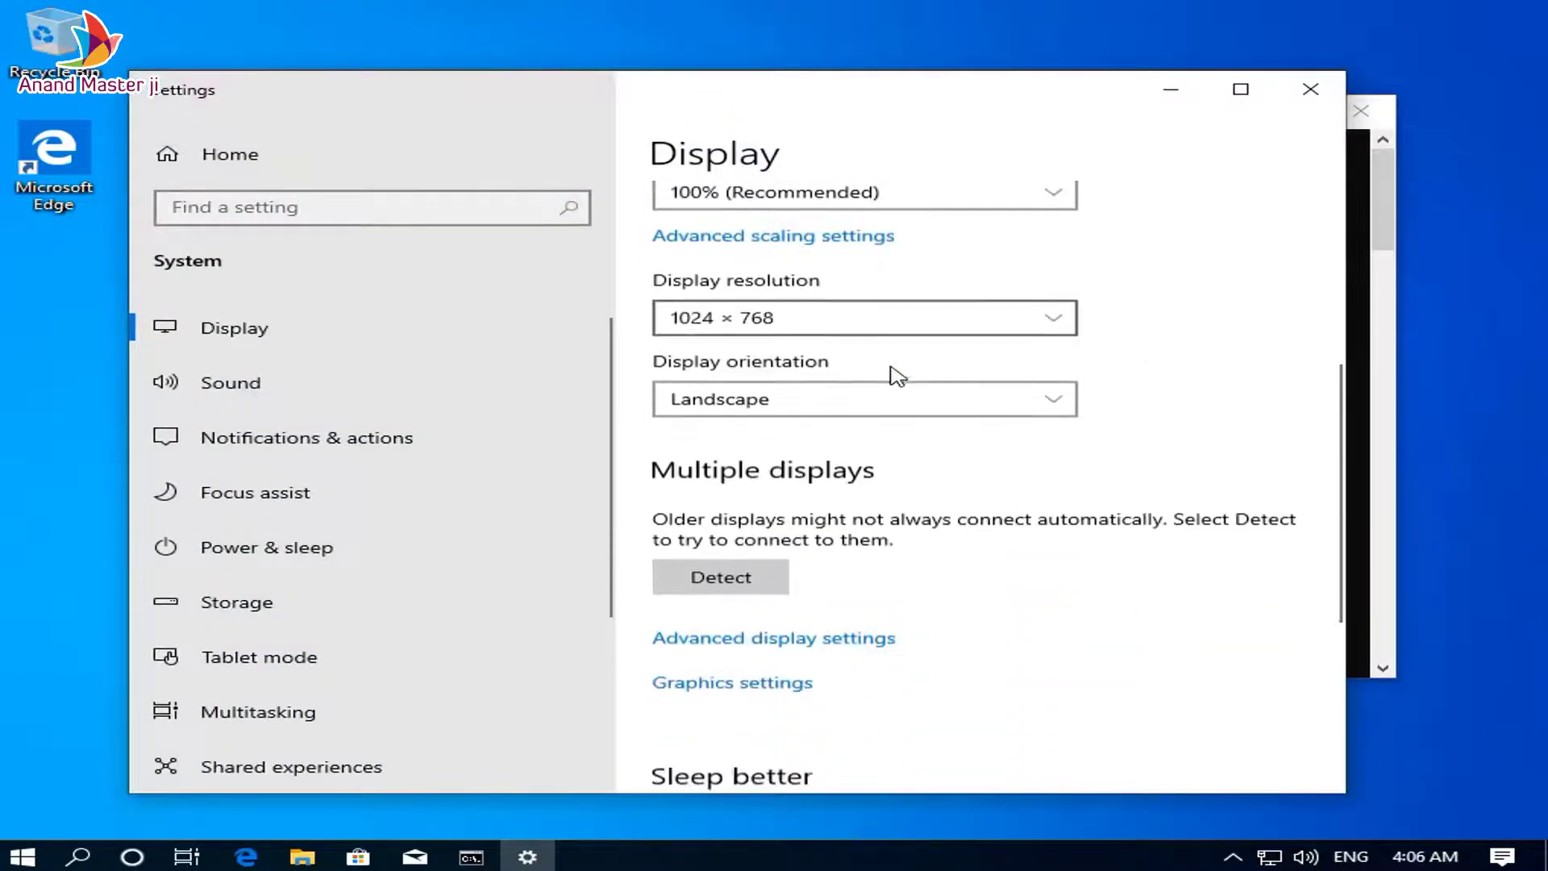
{"action": "scroll", "coordinate": [895, 377], "scroll_direction": "down", "scroll_amount": 5}
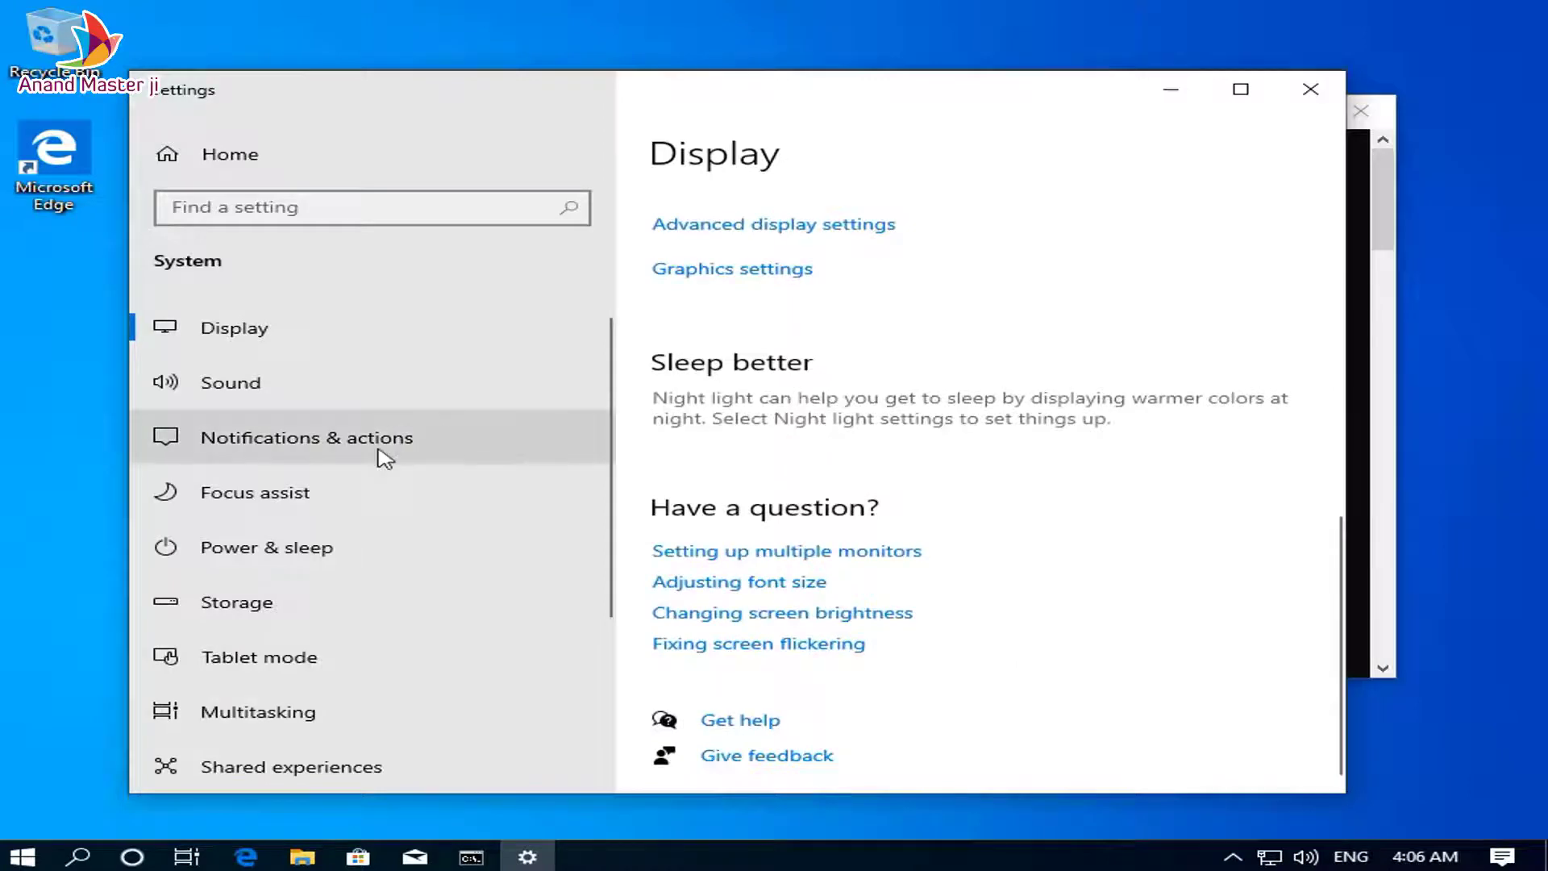
{"action": "left_click", "coordinate": [1323, 79]}
{"action": "right_click", "coordinate": [956, 31]}
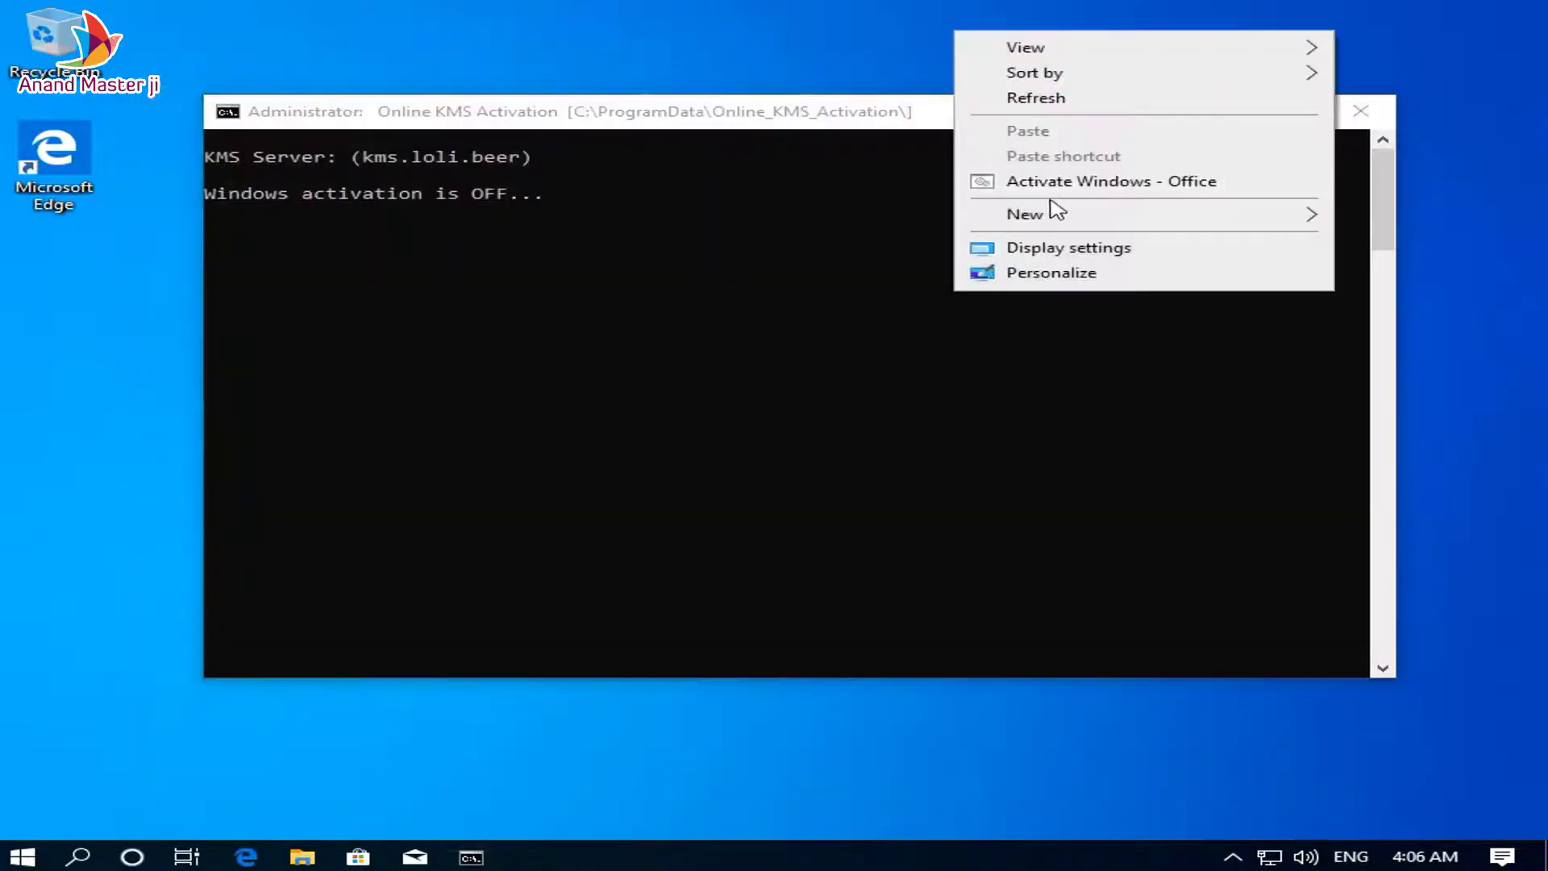
Open Personalization from the desktop menu and browse its Fonts and Start pages.
{"action": "left_click", "coordinate": [1116, 273]}
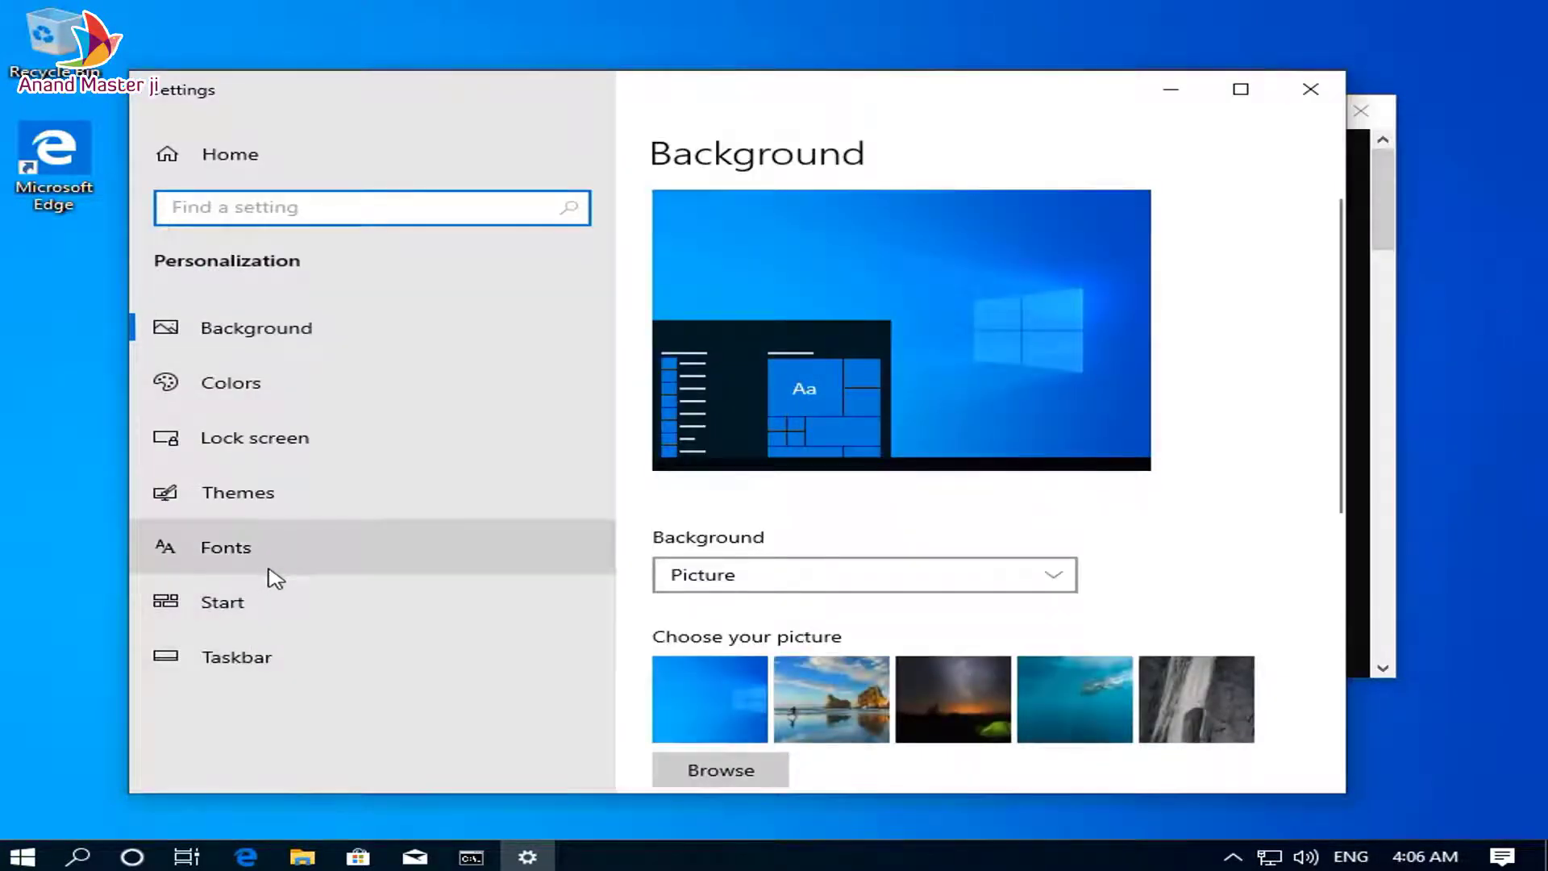
{"action": "left_click", "coordinate": [276, 578]}
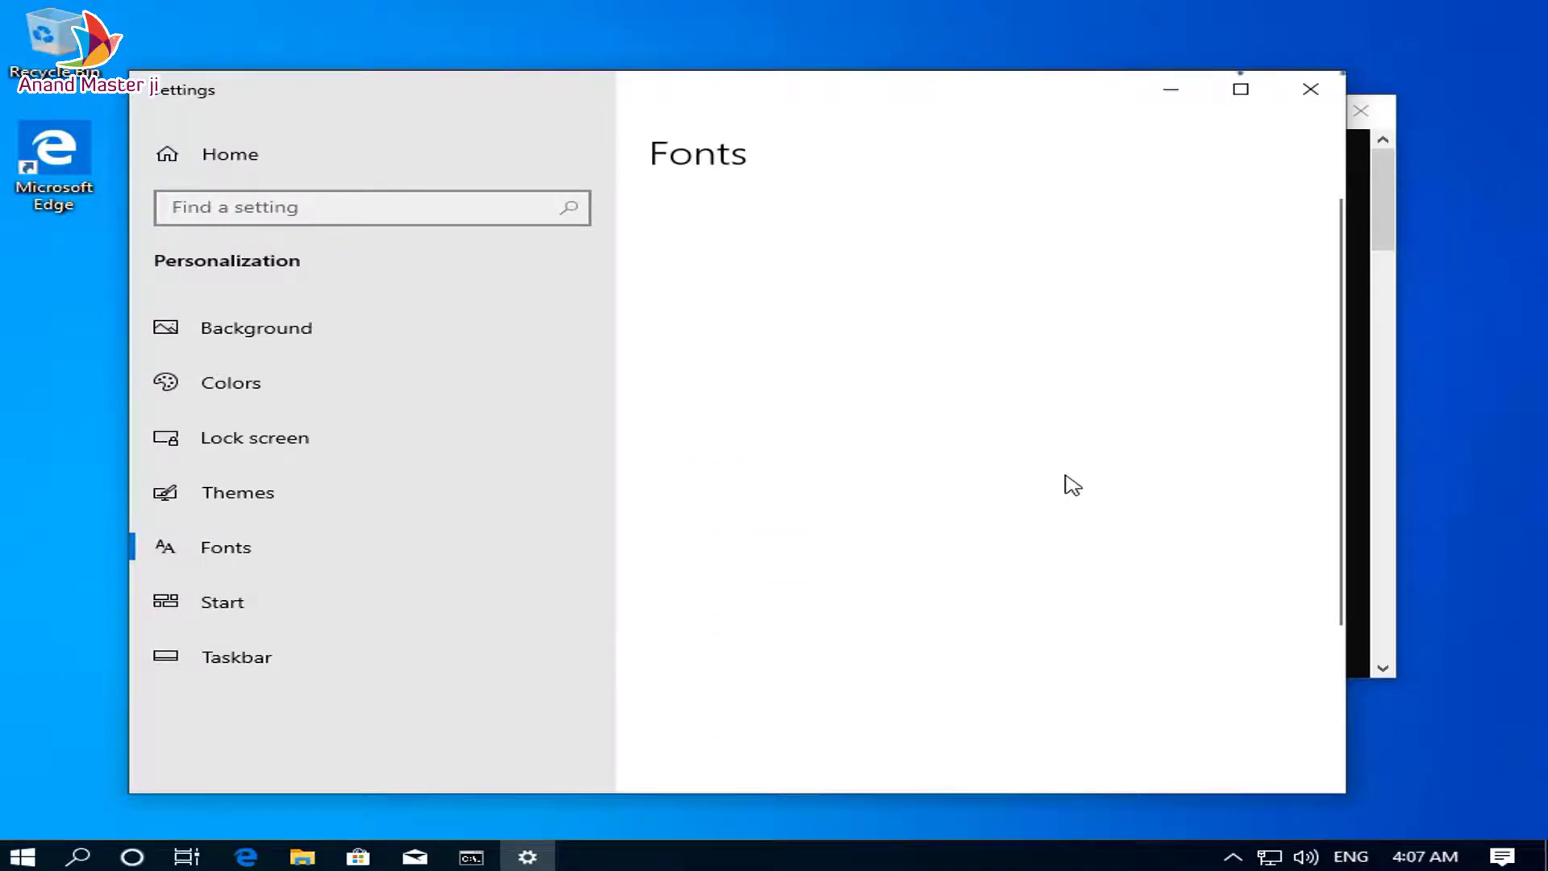
{"action": "scroll", "coordinate": [1084, 438], "scroll_direction": "down", "scroll_amount": 8}
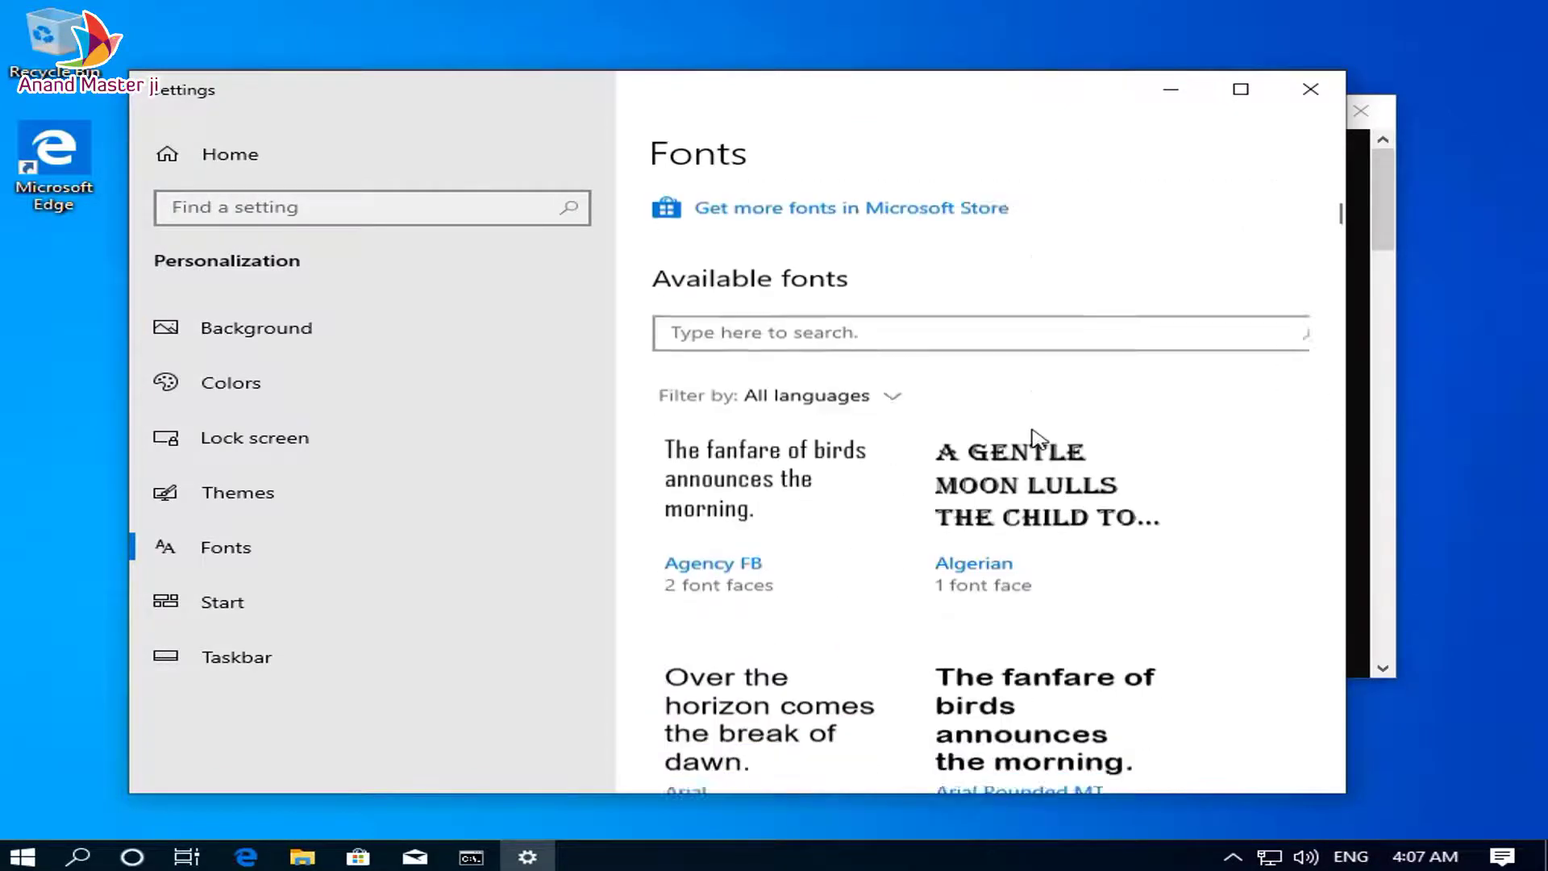
{"action": "left_click", "coordinate": [239, 601]}
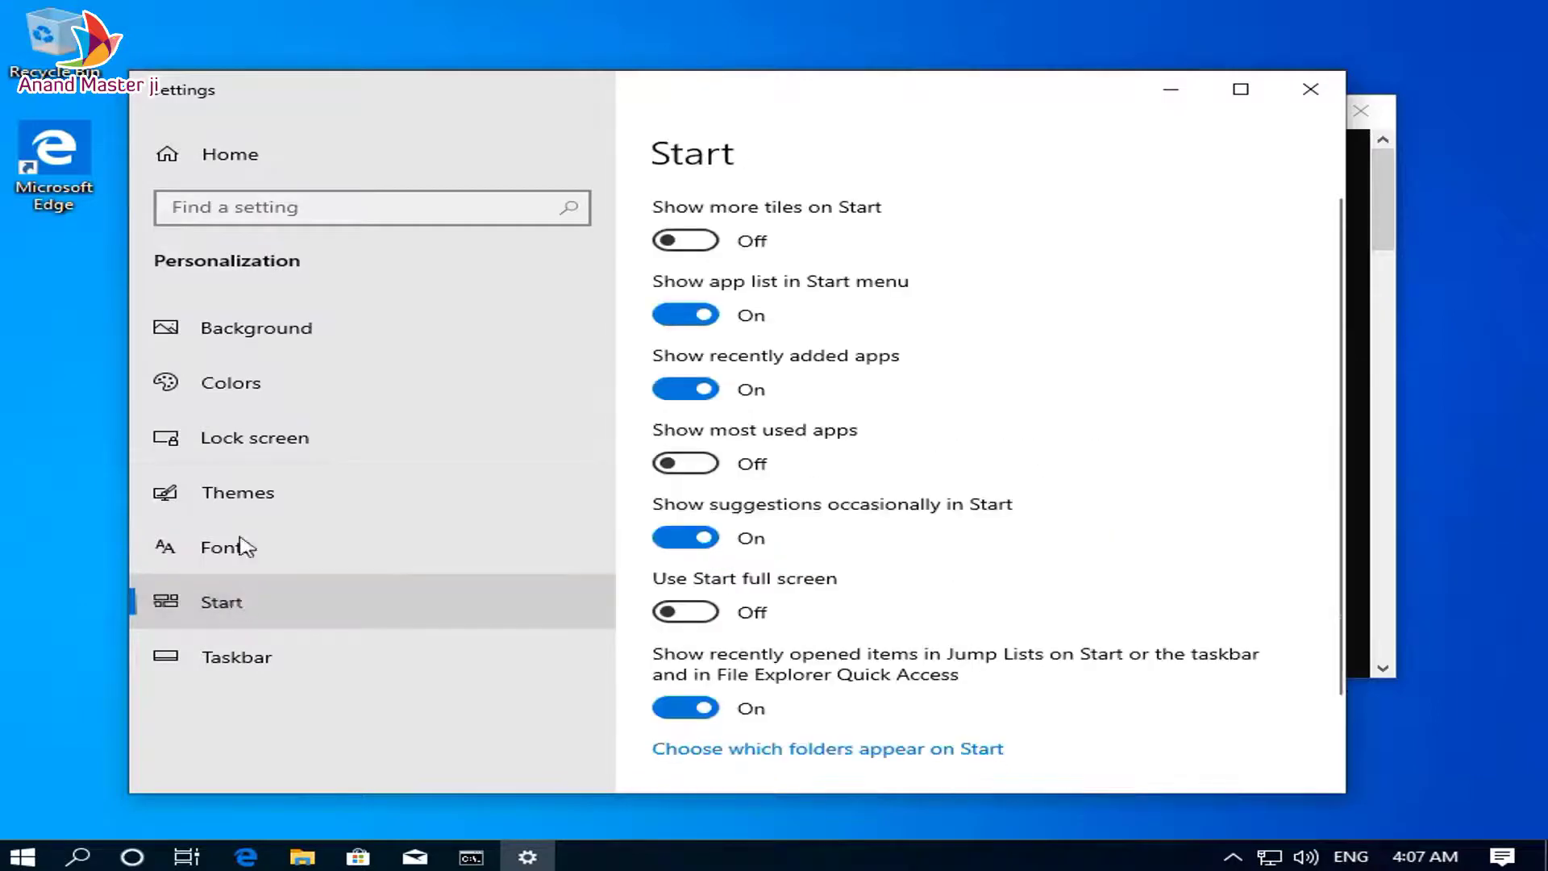
{"action": "scroll", "coordinate": [1148, 446], "scroll_direction": "down", "scroll_amount": 10}
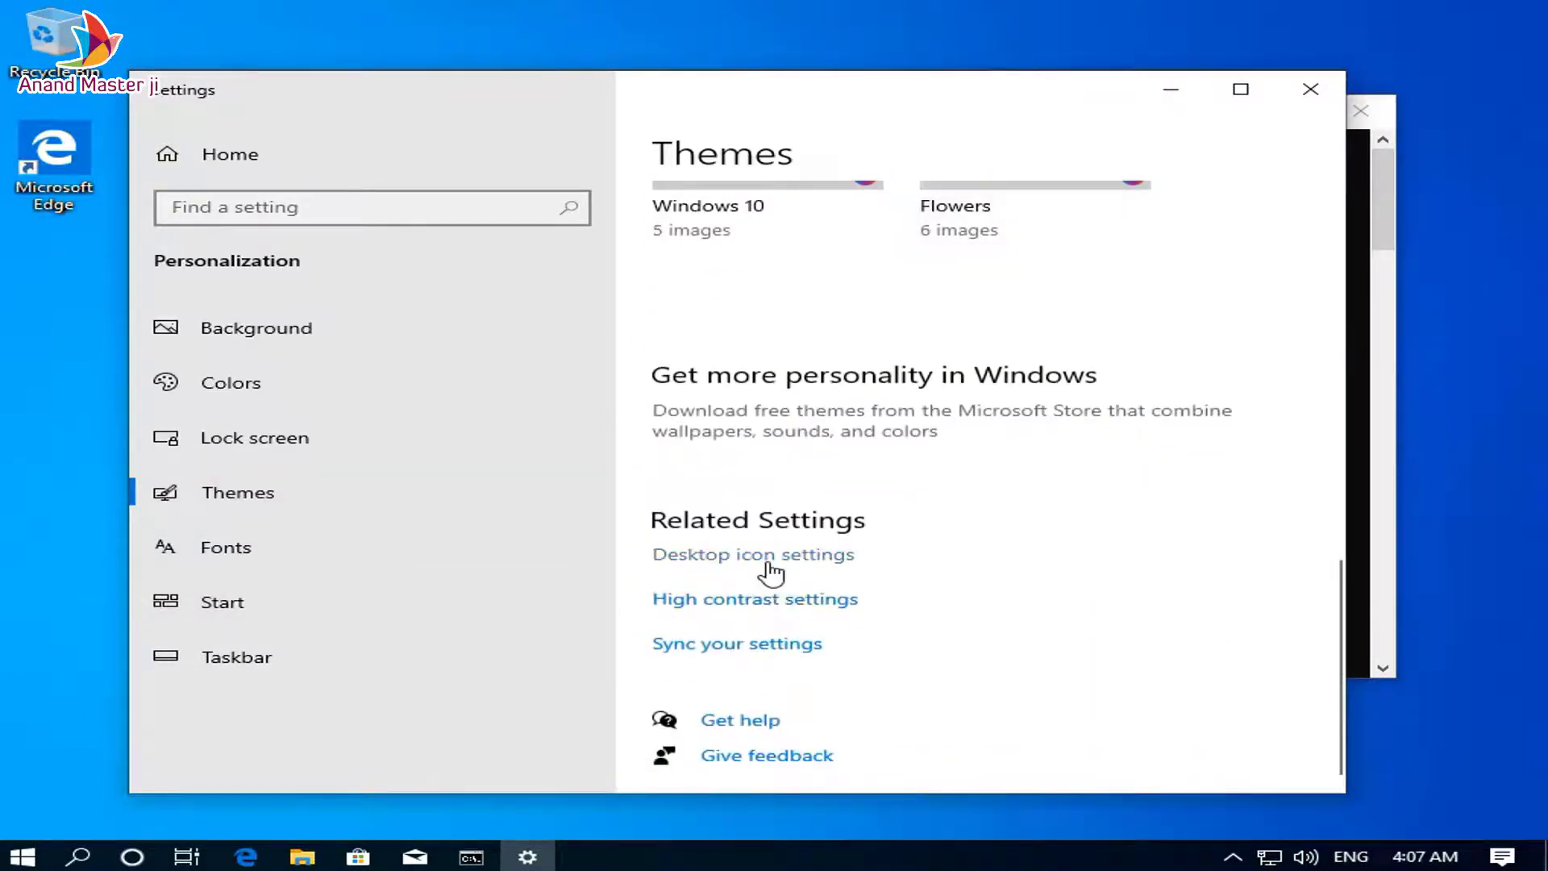
Enable the User's Files and Network desktop icons, then close Settings and the KMS console.
{"action": "left_click", "coordinate": [765, 558]}
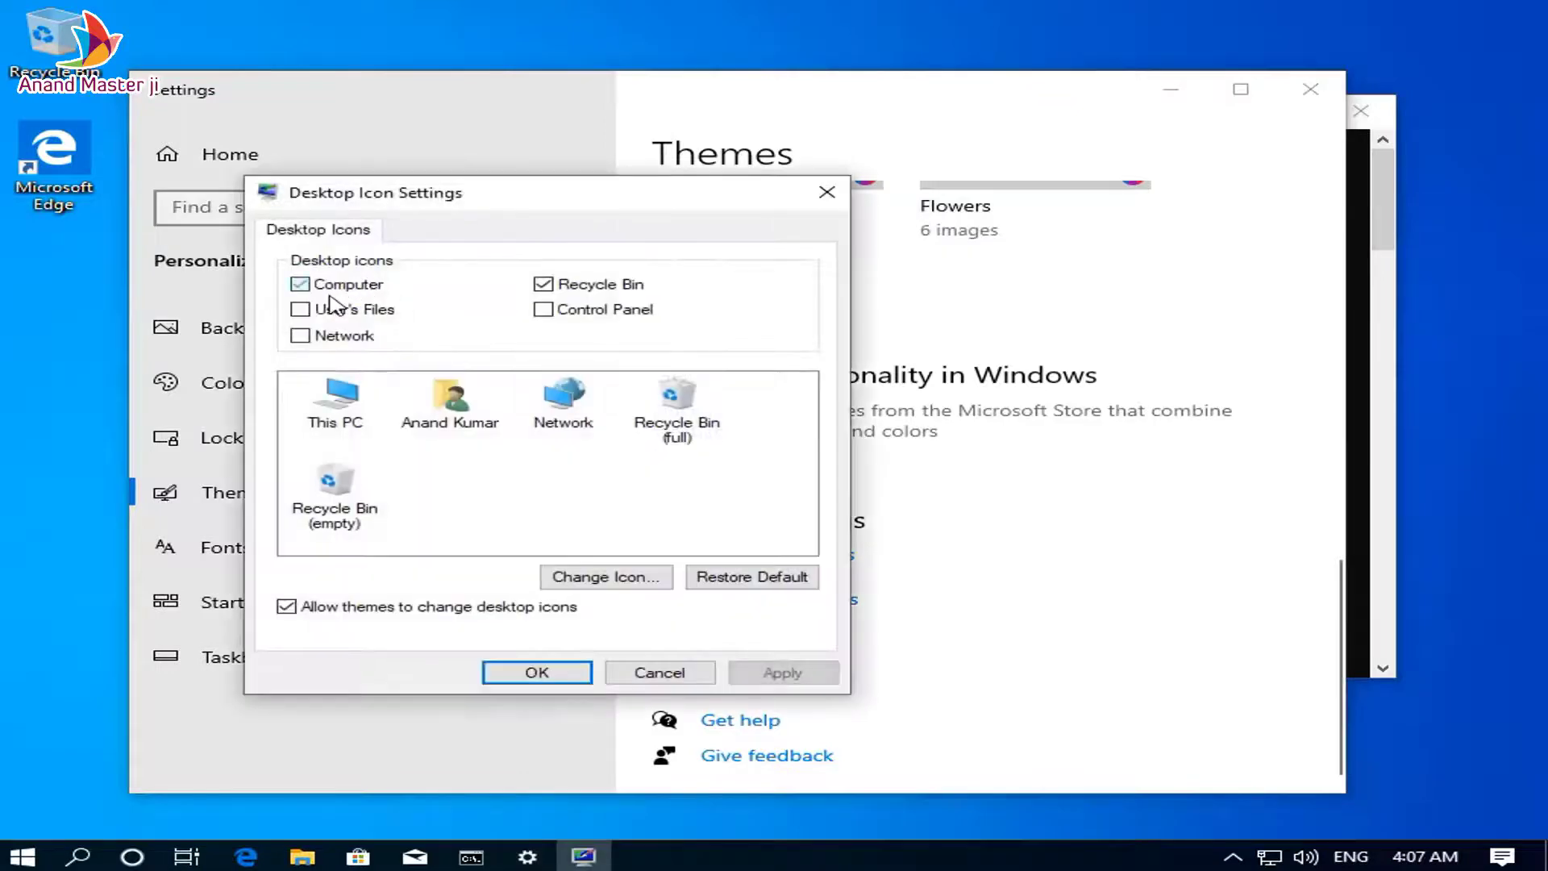
{"action": "left_click", "coordinate": [332, 309]}
{"action": "left_click", "coordinate": [346, 337]}
{"action": "left_click", "coordinate": [560, 672]}
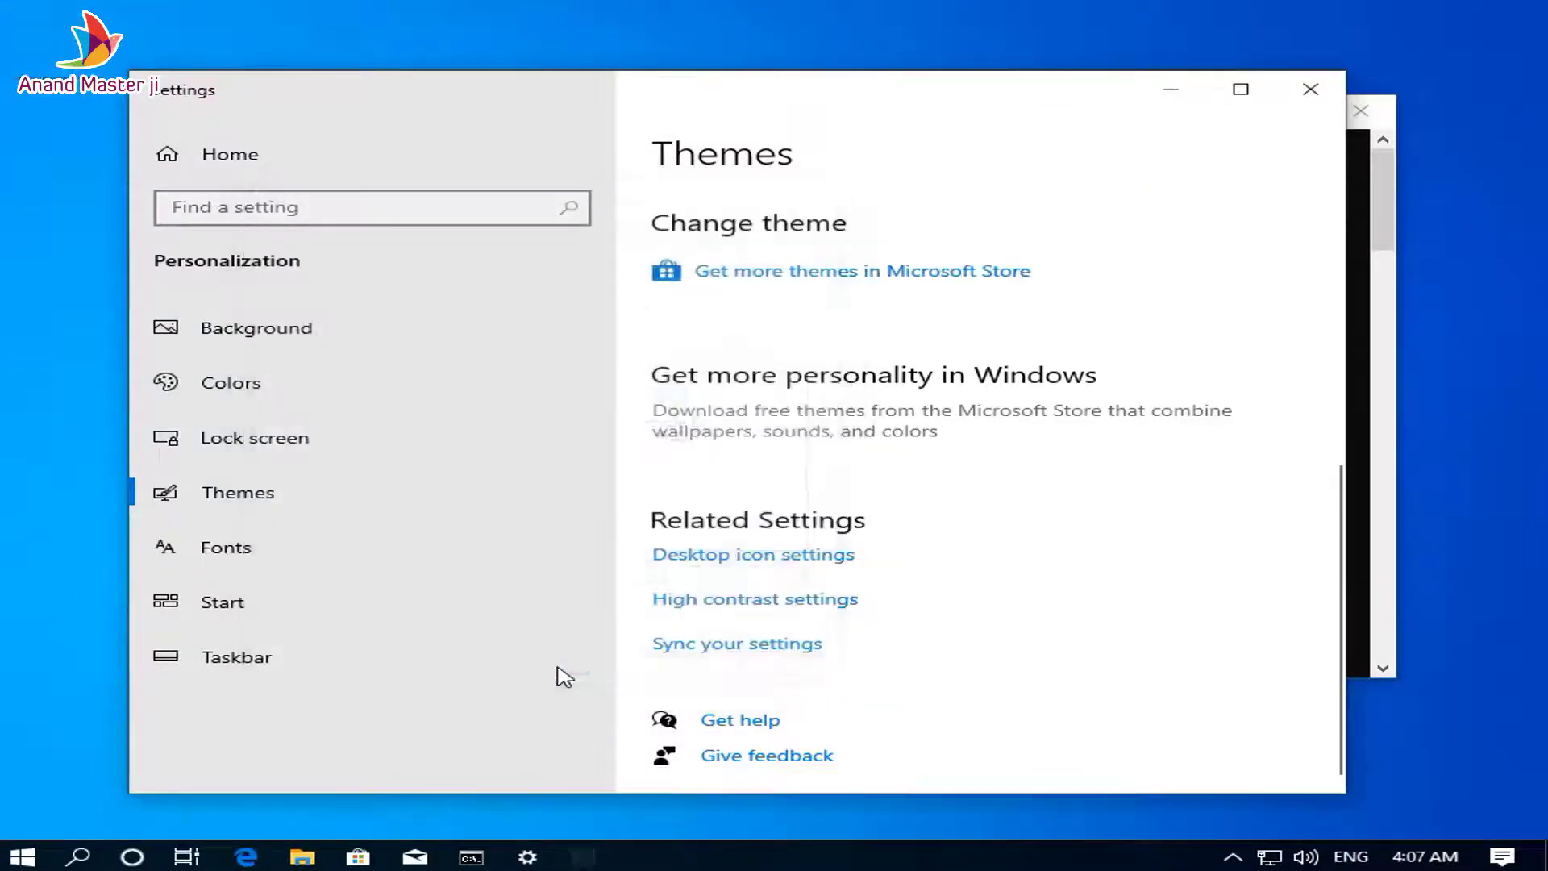
{"action": "left_click", "coordinate": [1310, 88]}
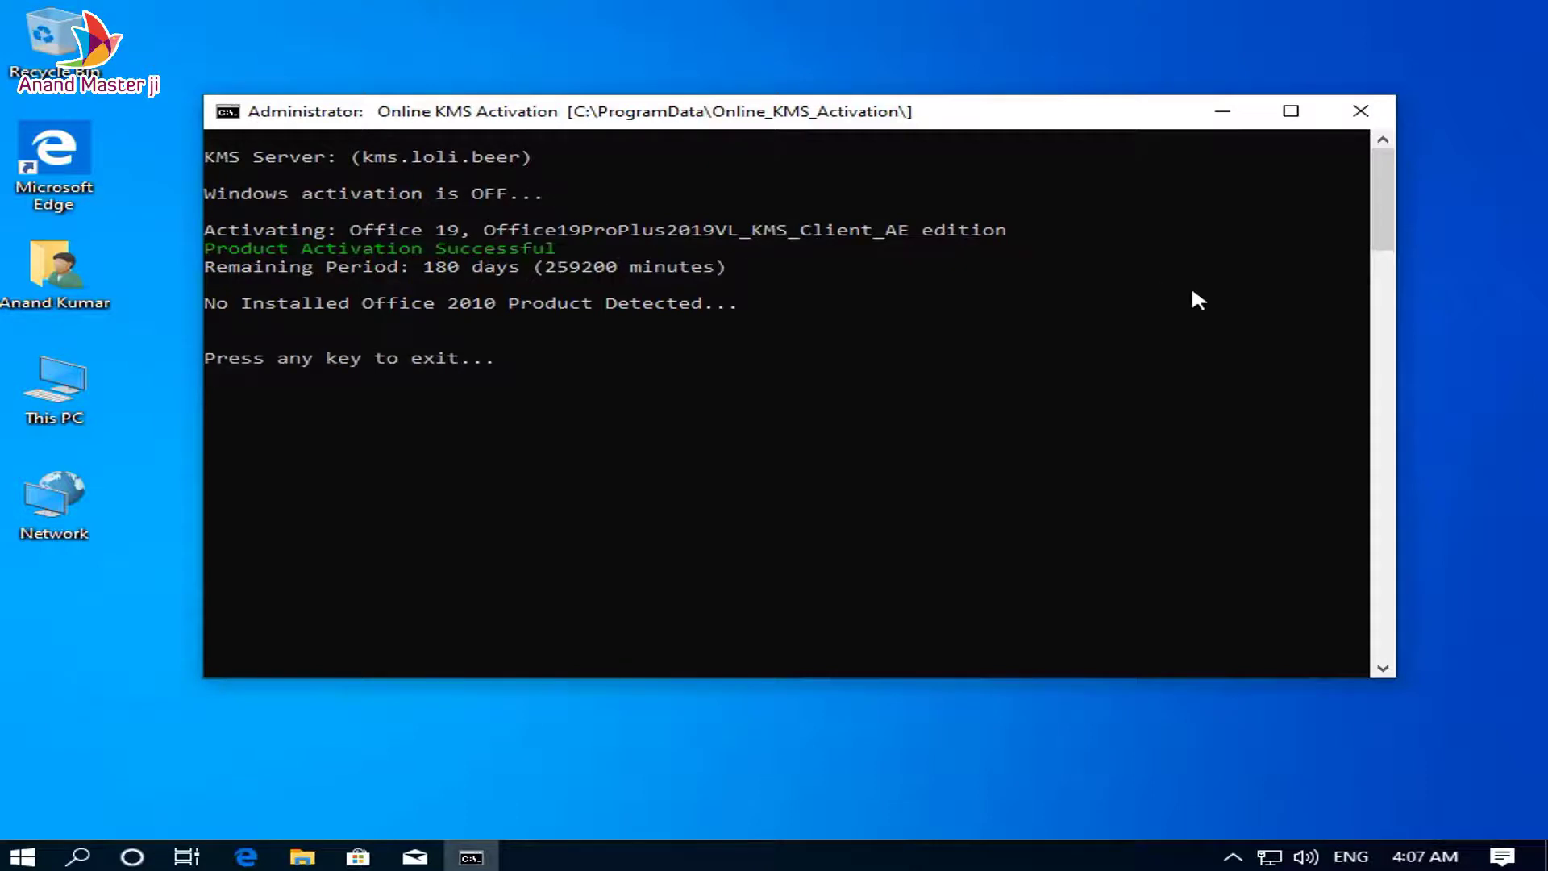
{"action": "key", "text": "Return"}
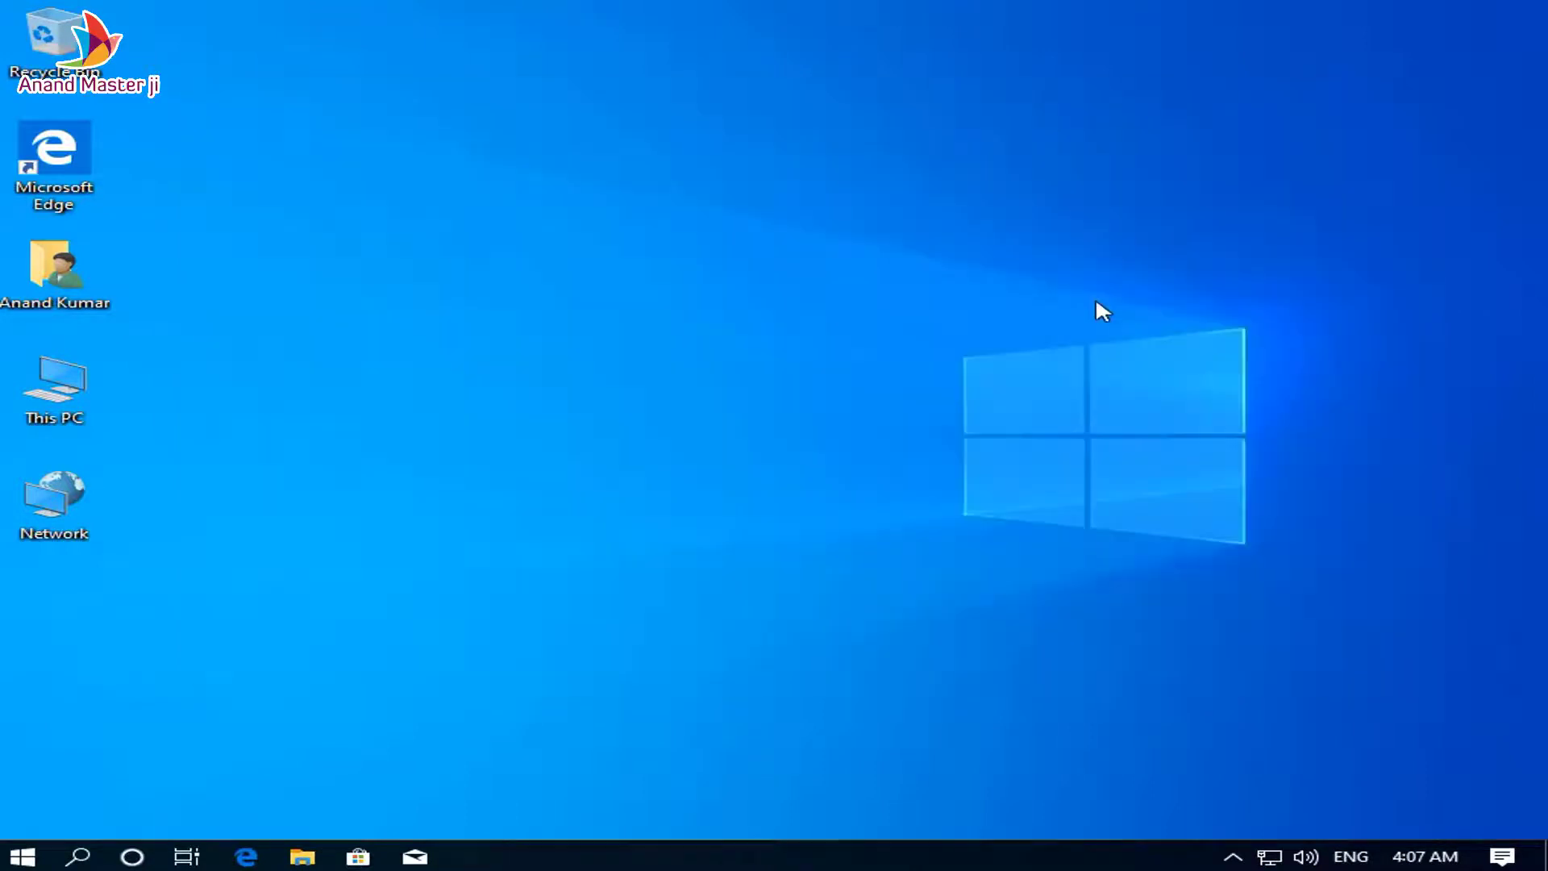
Refresh the desktop and check This PC's system properties for activation status.
{"action": "right_click", "coordinate": [364, 97]}
{"action": "left_click", "coordinate": [459, 162]}
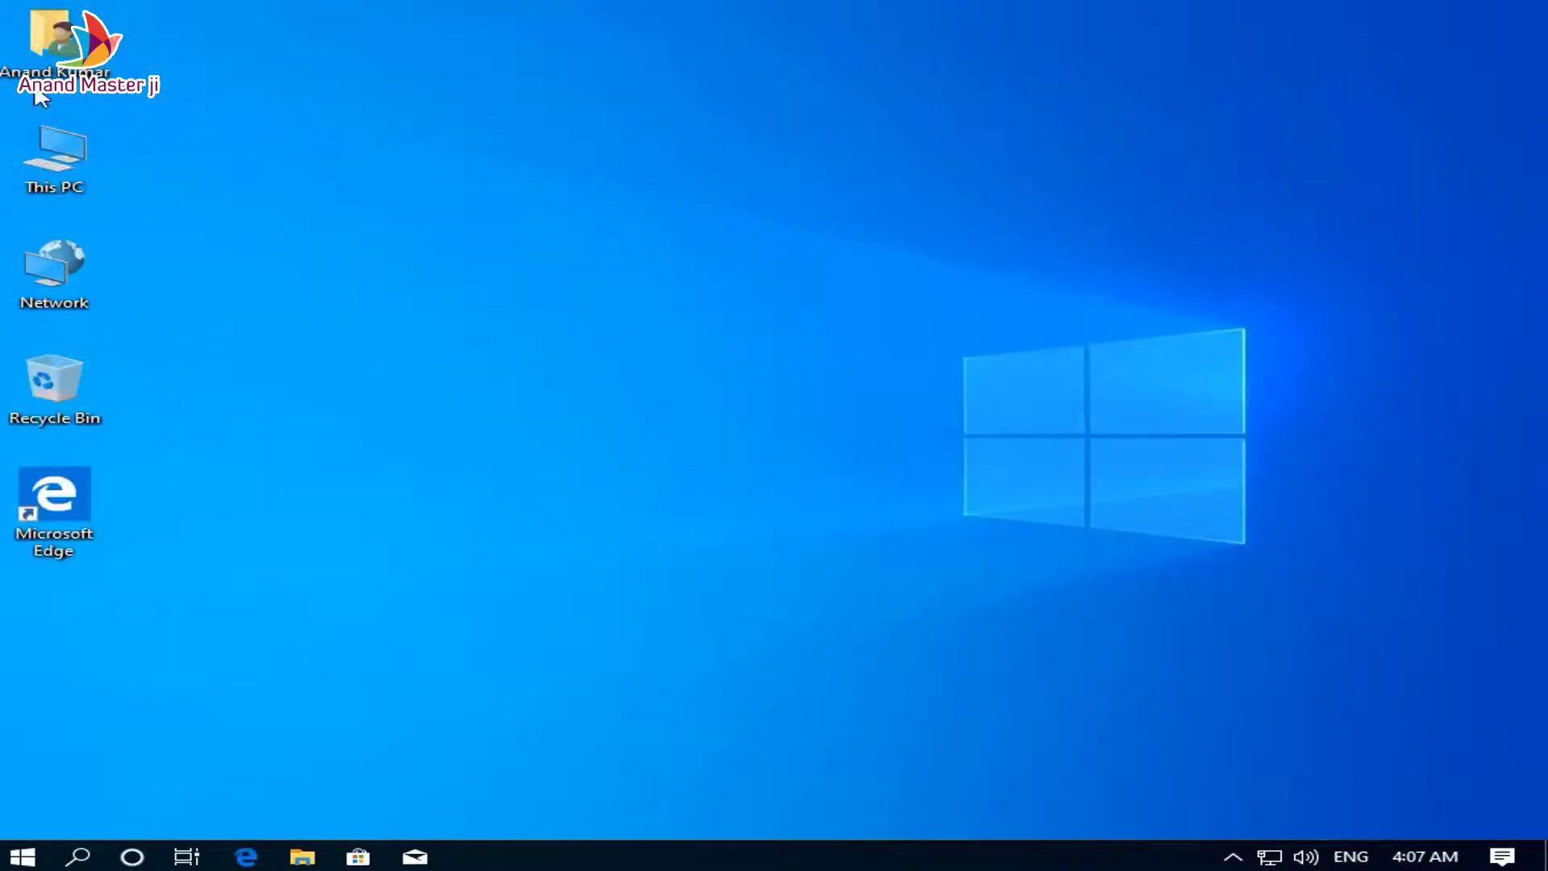
{"action": "right_click", "coordinate": [68, 163]}
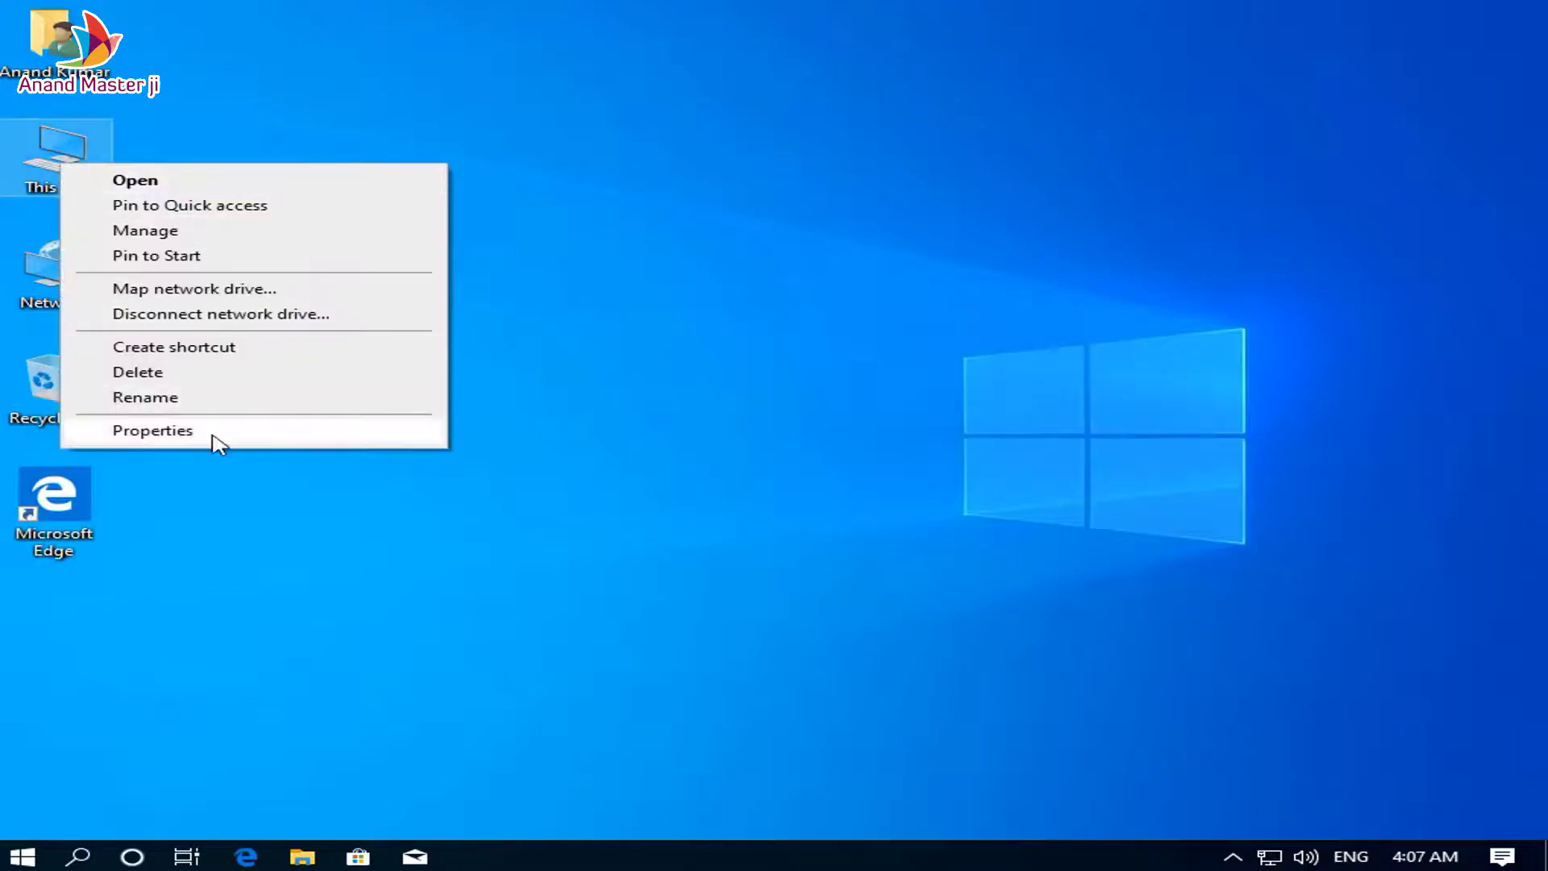
{"action": "left_click", "coordinate": [221, 431]}
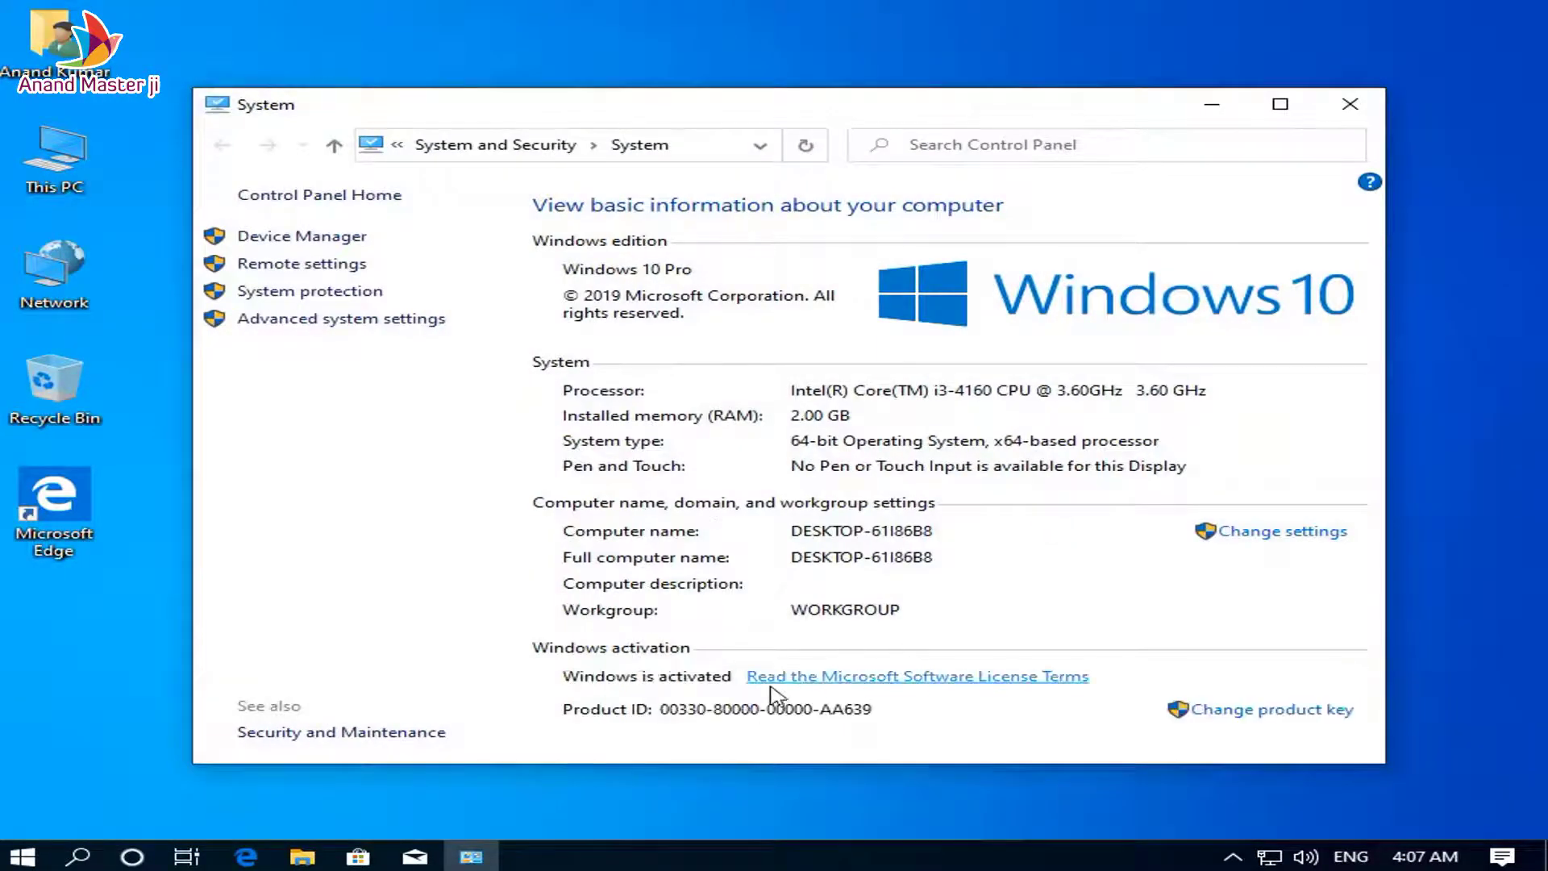
{"action": "left_click", "coordinate": [1361, 113]}
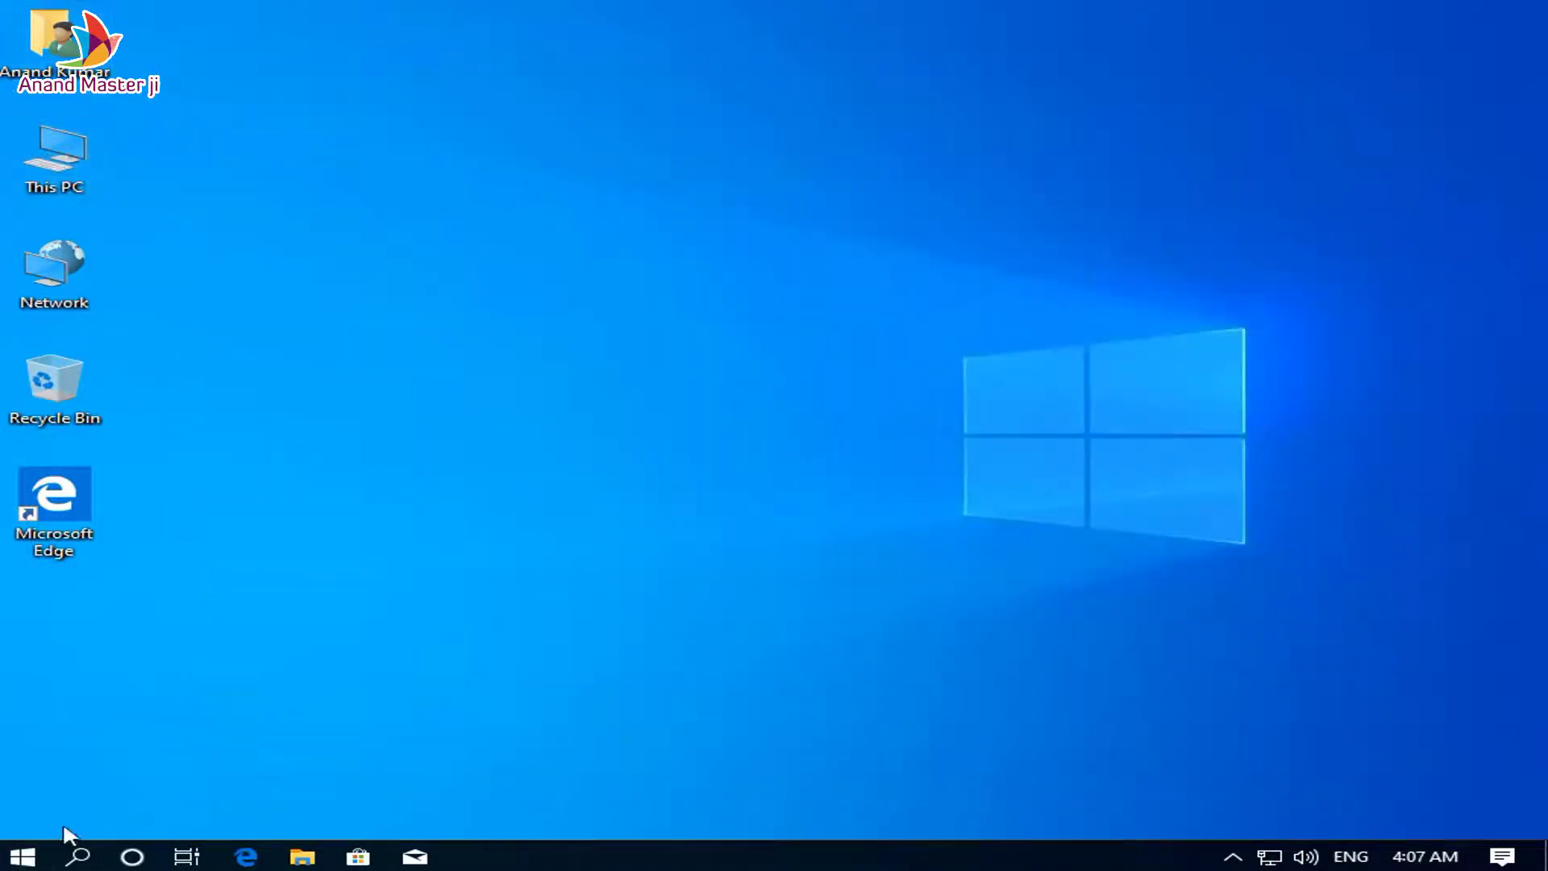
{"action": "right_click", "coordinate": [22, 856]}
{"action": "right_click", "coordinate": [642, 114]}
{"action": "left_click", "coordinate": [728, 179]}
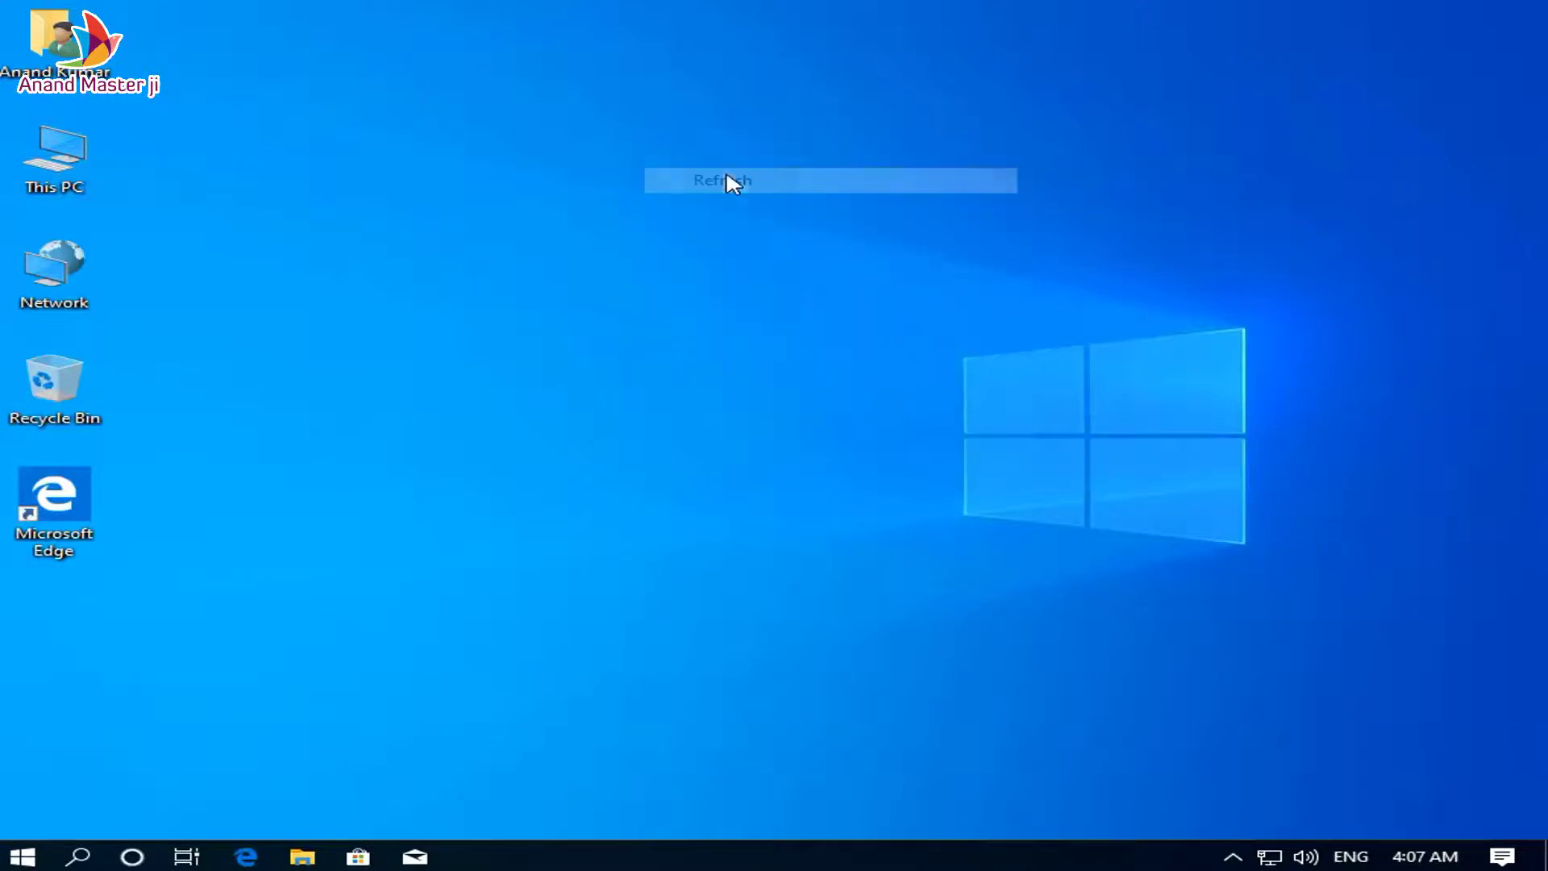
Eject the Windows installation disc from DVD Drive (D:) in This PC, then close it.
{"action": "double_click", "coordinate": [27, 181]}
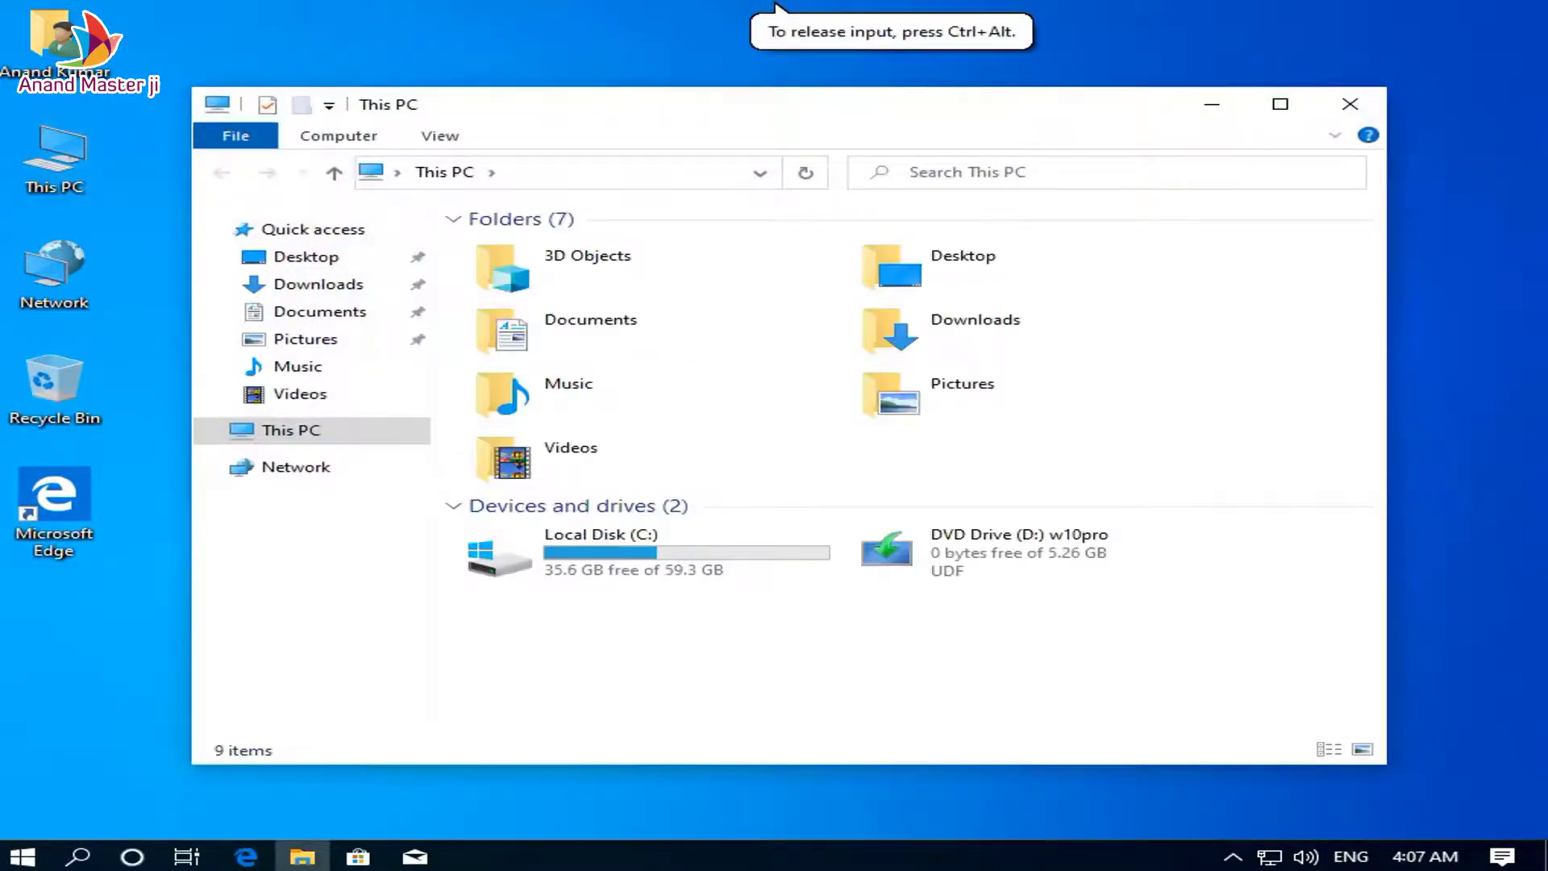
{"action": "left_click", "coordinate": [758, 572]}
{"action": "left_click", "coordinate": [935, 529]}
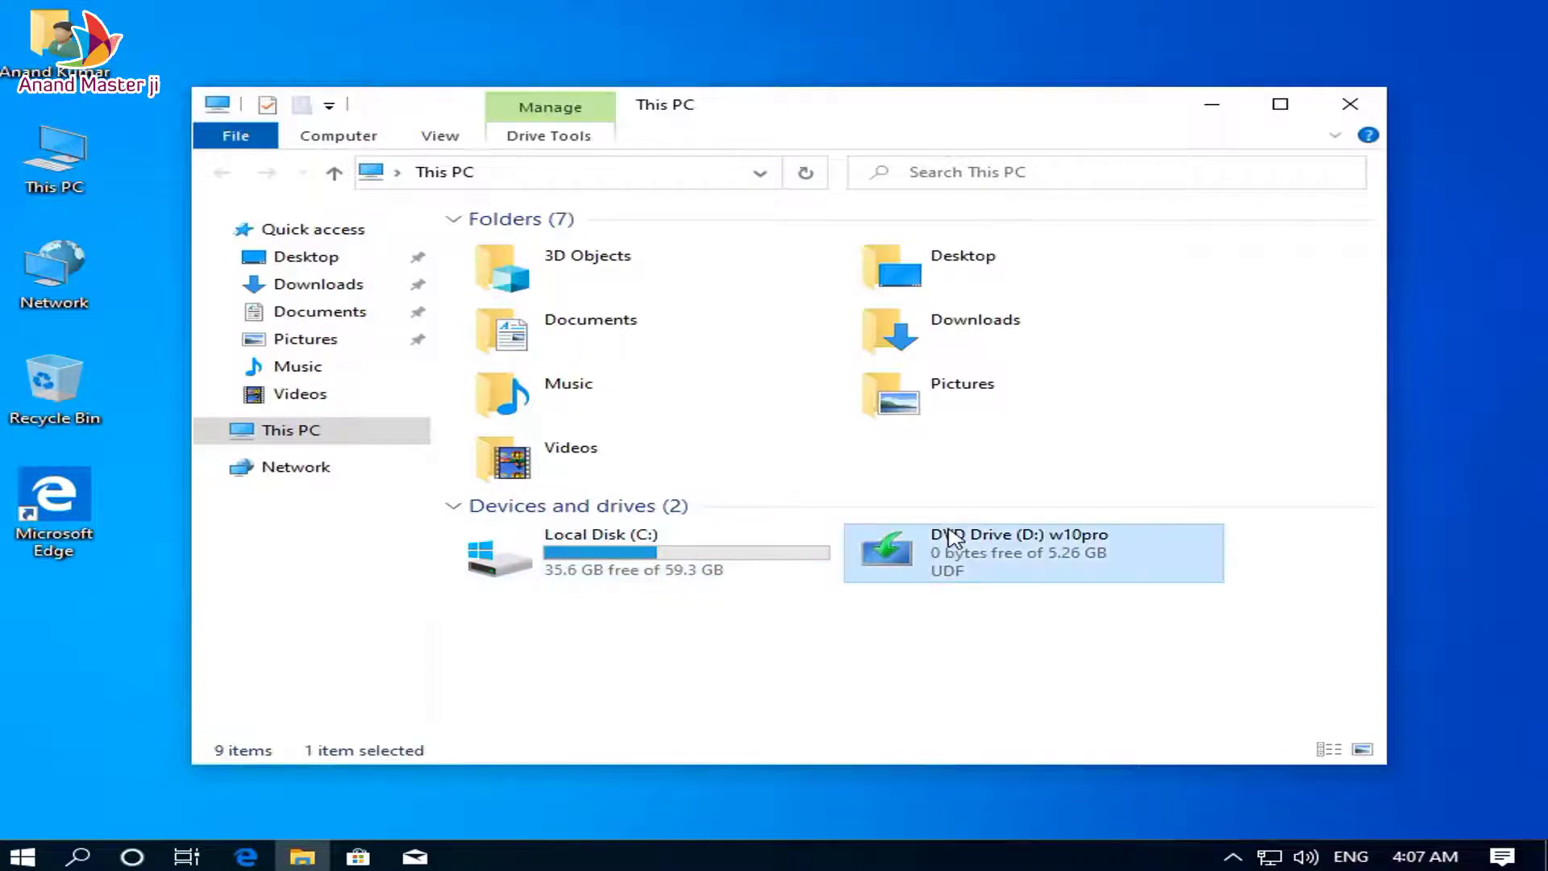
{"action": "right_click", "coordinate": [953, 528]}
{"action": "left_click", "coordinate": [1017, 412]}
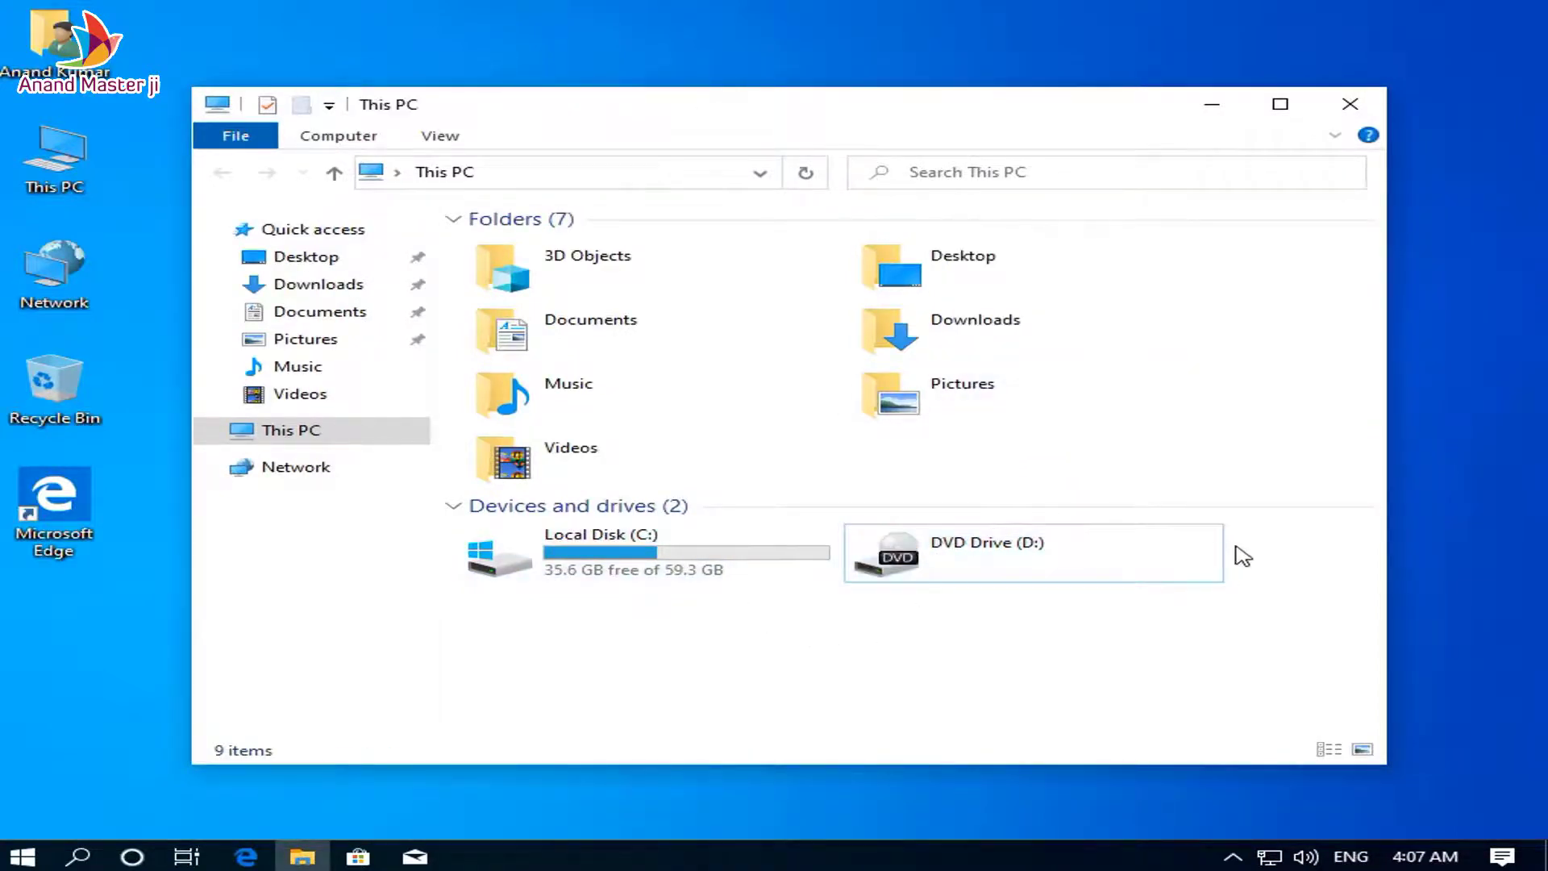
{"action": "left_click", "coordinate": [637, 565]}
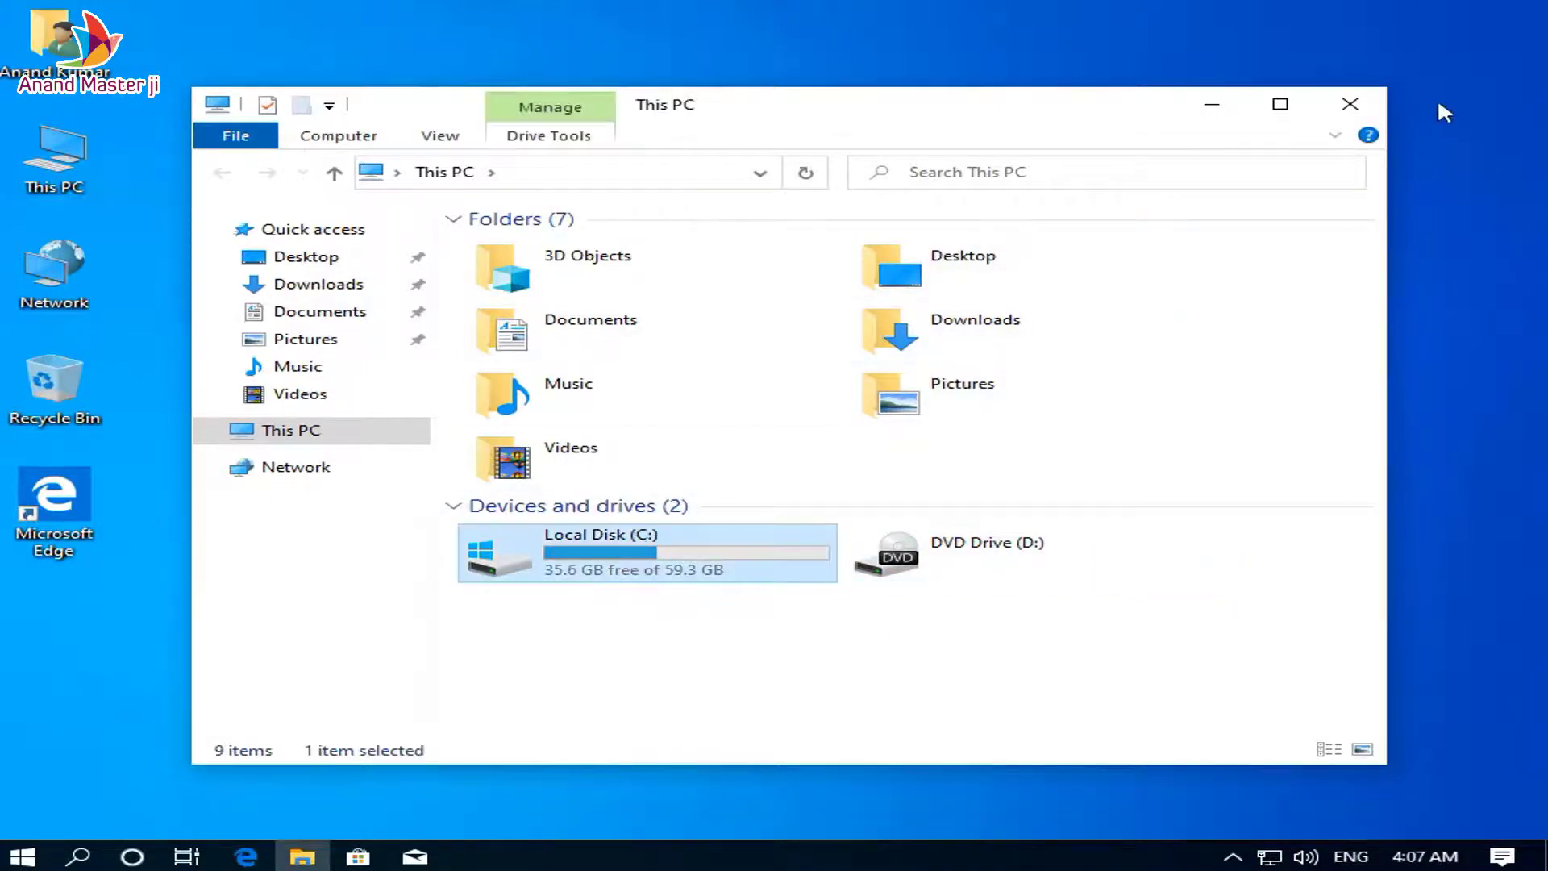
{"action": "left_click", "coordinate": [1363, 105]}
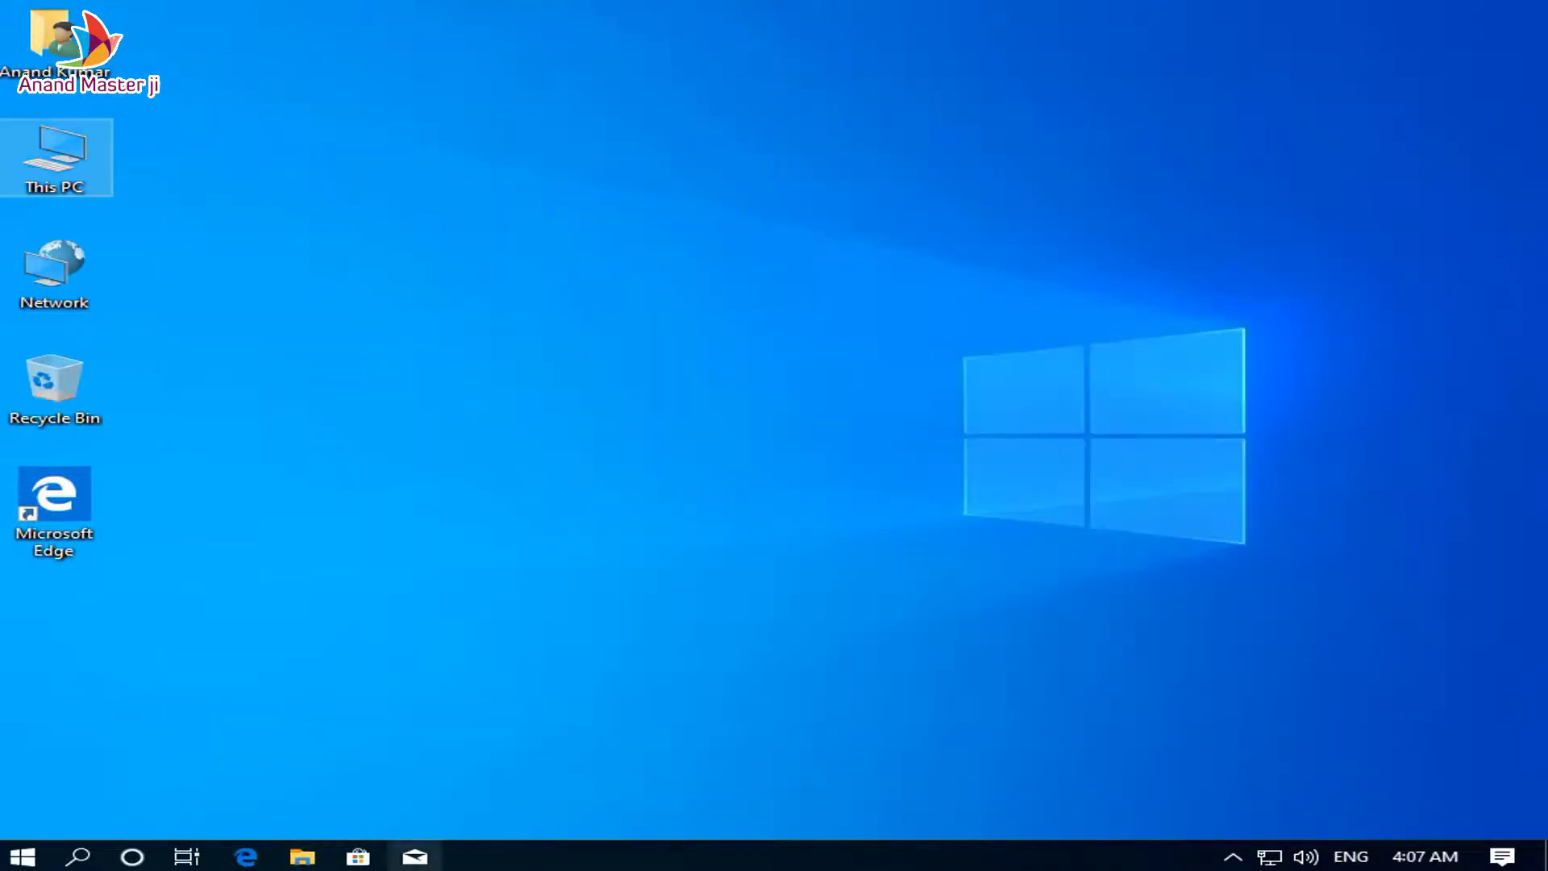
Launch Edge and search Bing for 'chrome download'.
{"action": "left_click", "coordinate": [250, 856]}
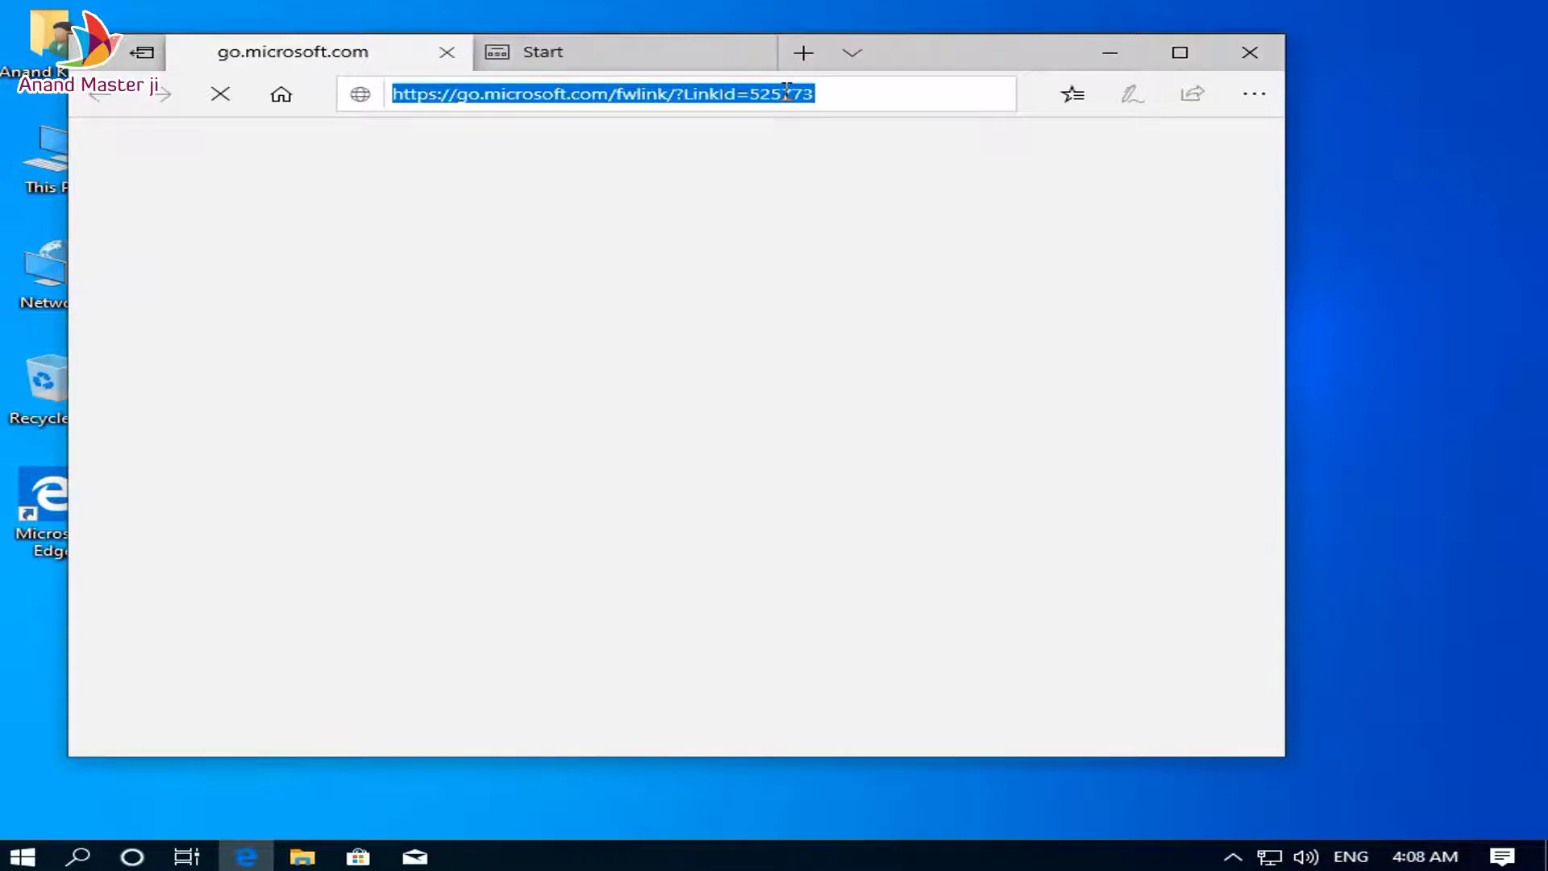
{"action": "type", "text": "c"}
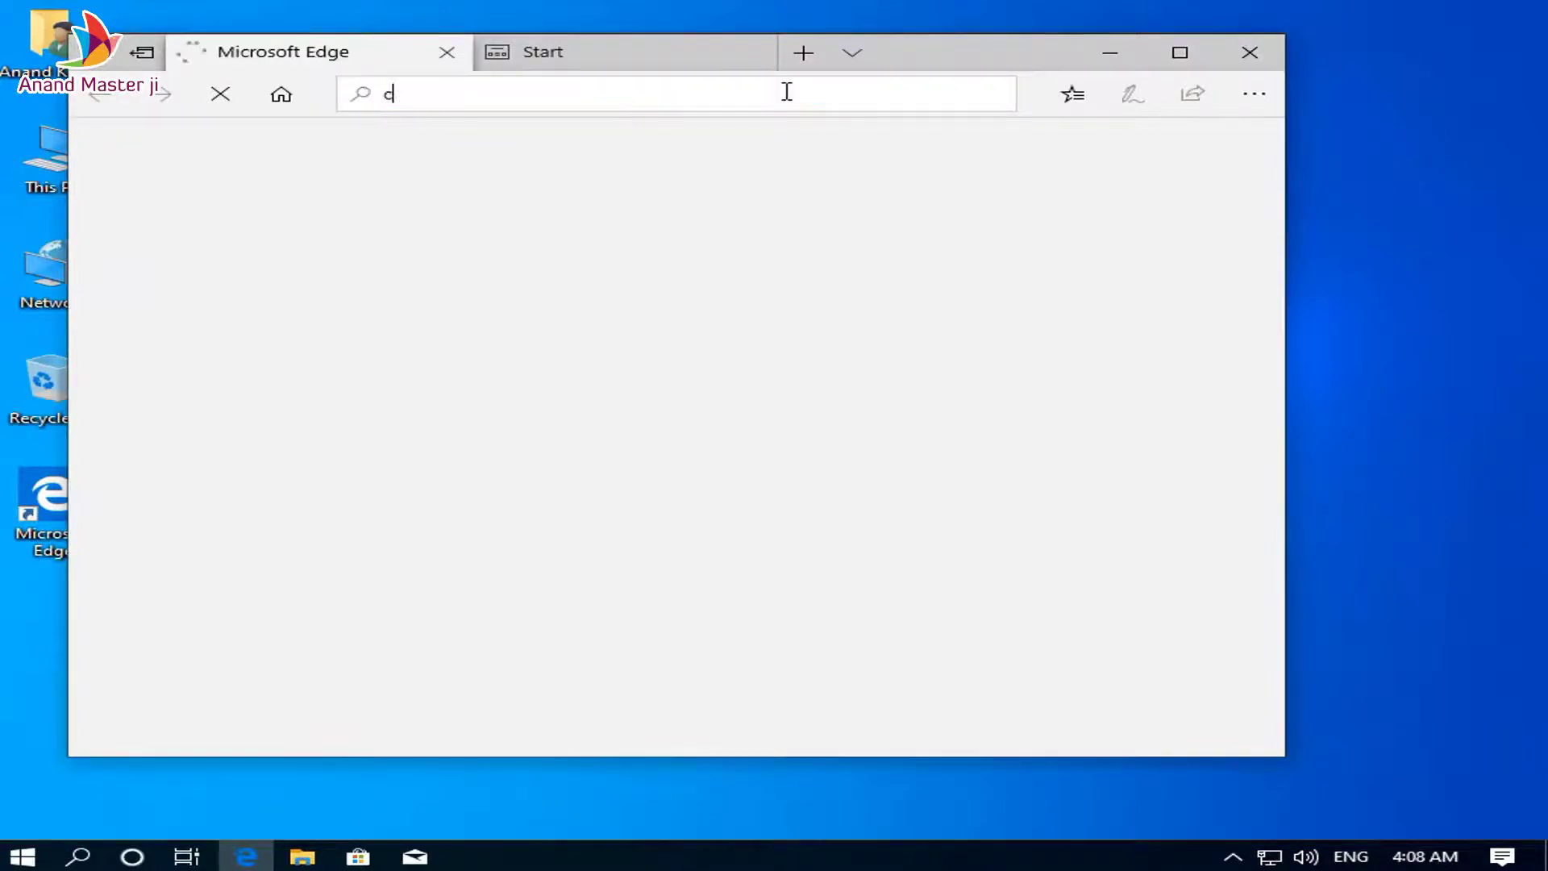
{"action": "type", "text": "hro"}
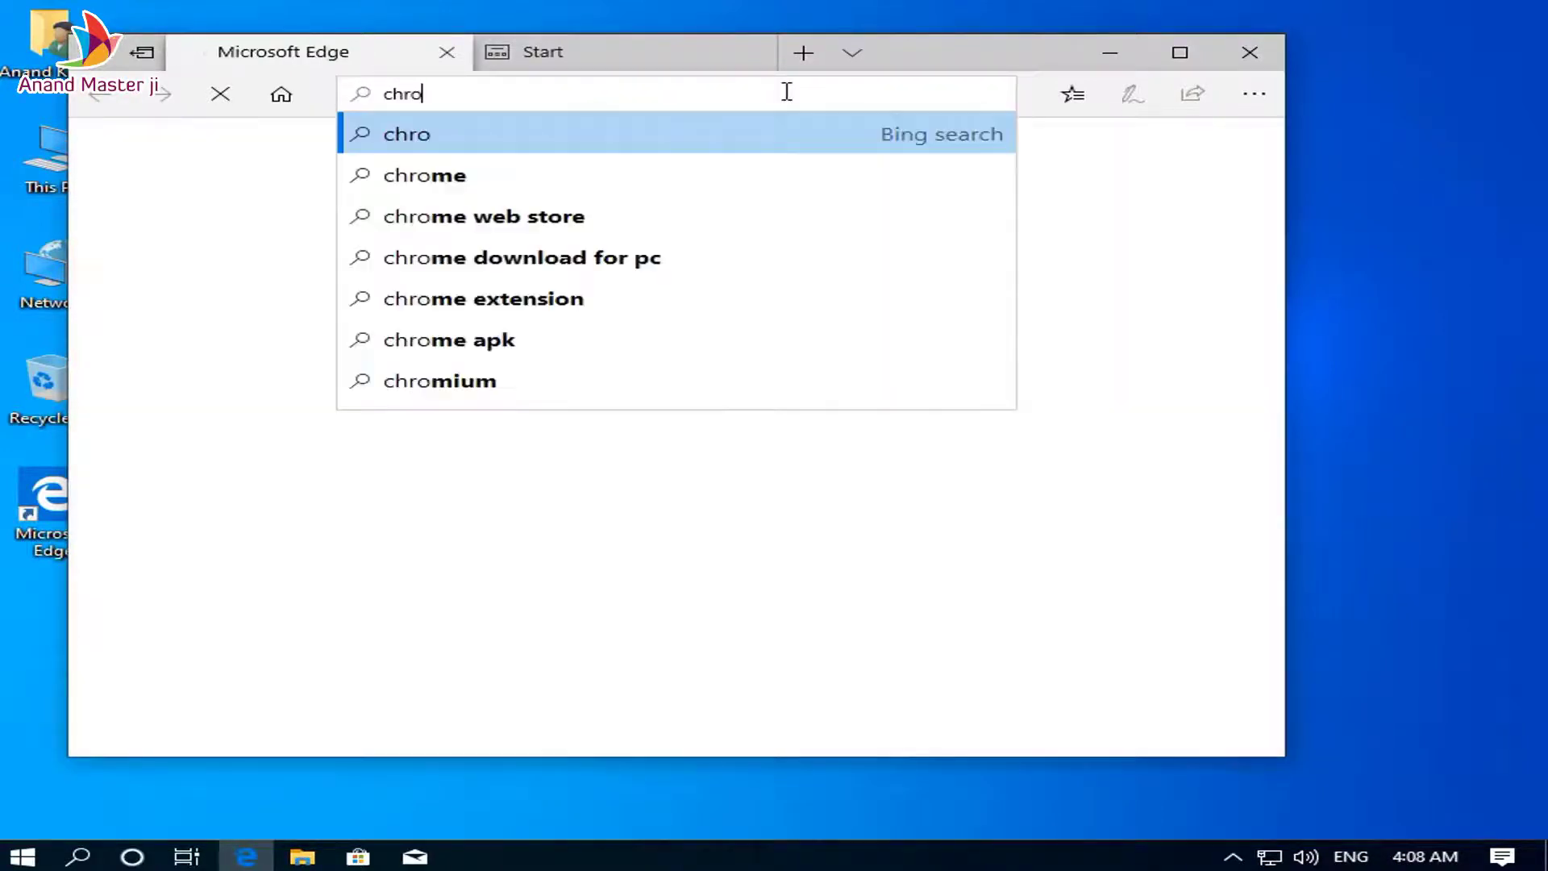
{"action": "type", "text": "me"}
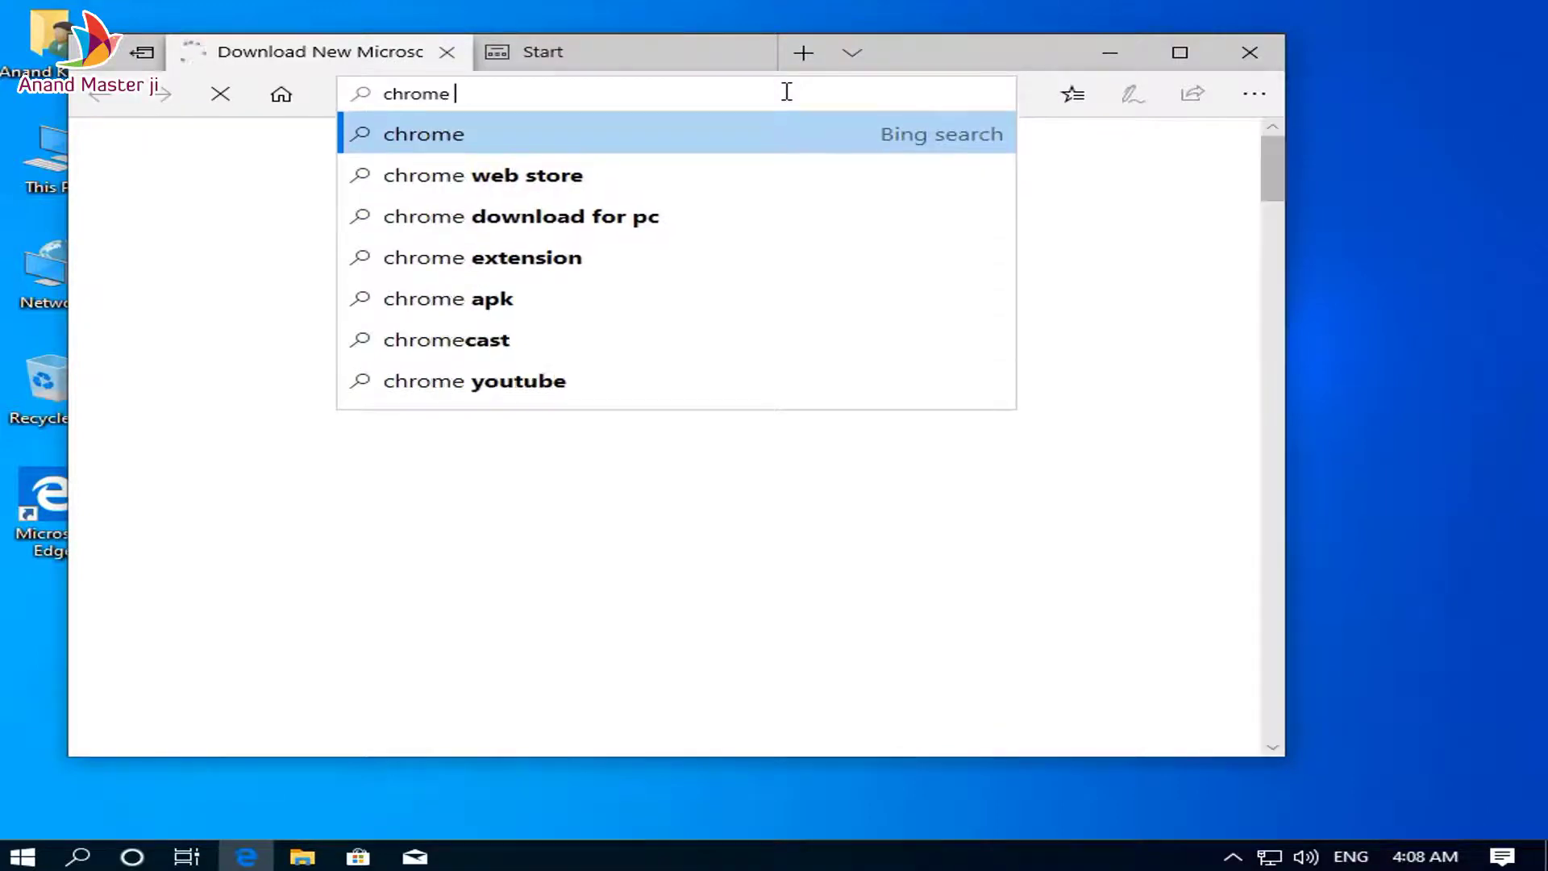
{"action": "key", "text": "Down"}
{"action": "key", "text": "Down"}
{"action": "key", "text": "Down"}
{"action": "key", "text": "Down"}
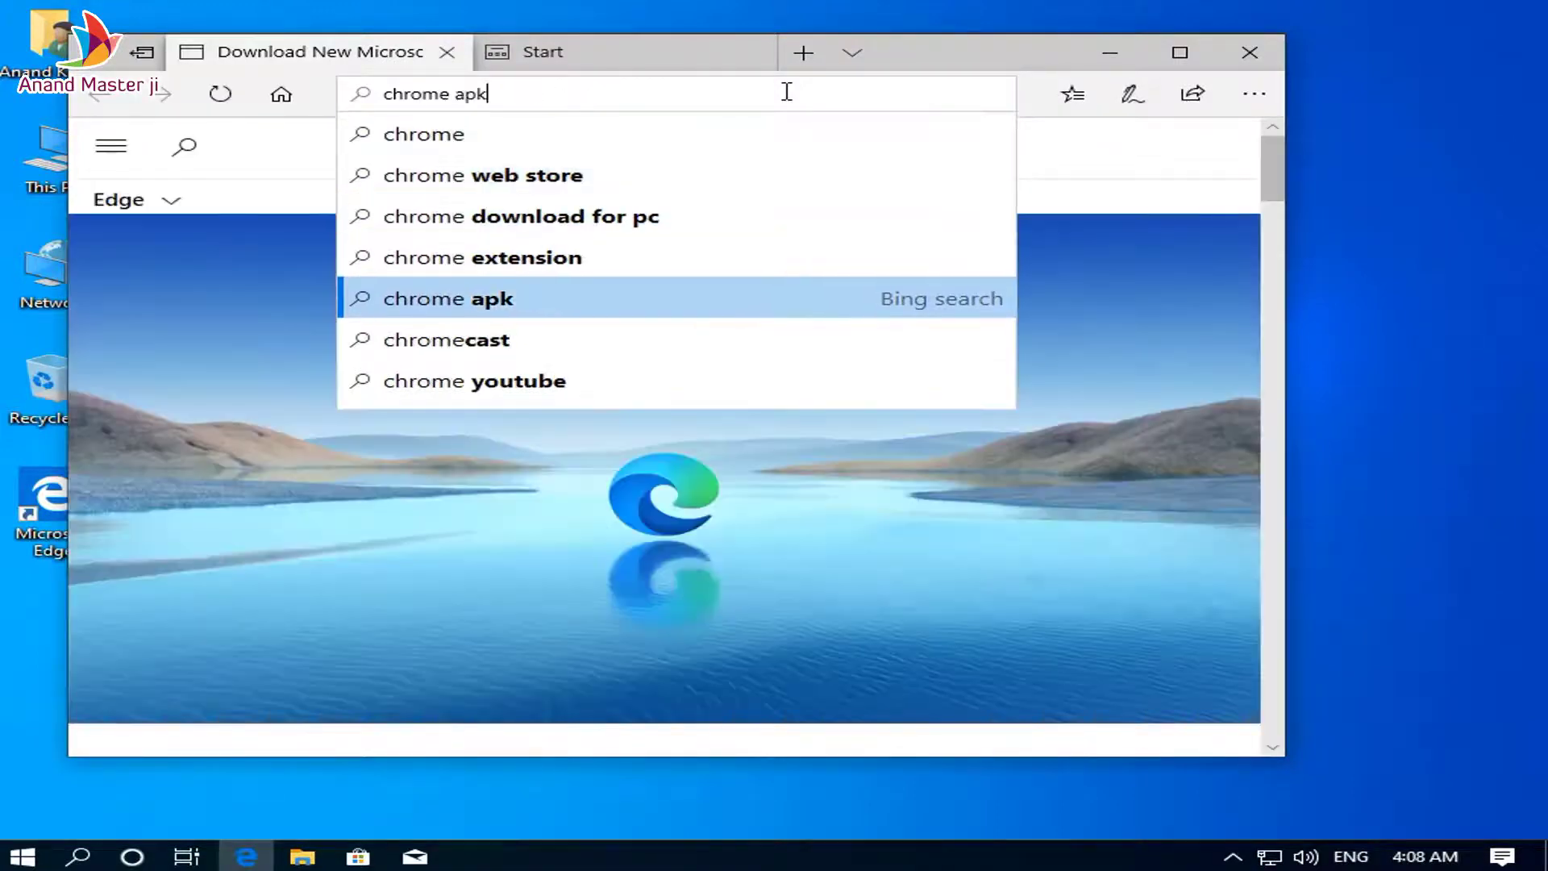
{"action": "key", "text": "Up"}
{"action": "key", "text": "BackSpace"}
{"action": "key", "text": "BackSpace"}
{"action": "key", "text": "BackSpace"}
{"action": "key", "text": "BackSpace"}
{"action": "key", "text": "BackSpace"}
{"action": "key", "text": "BackSpace"}
{"action": "key", "text": "BackSpace"}
{"action": "key", "text": "BackSpace"}
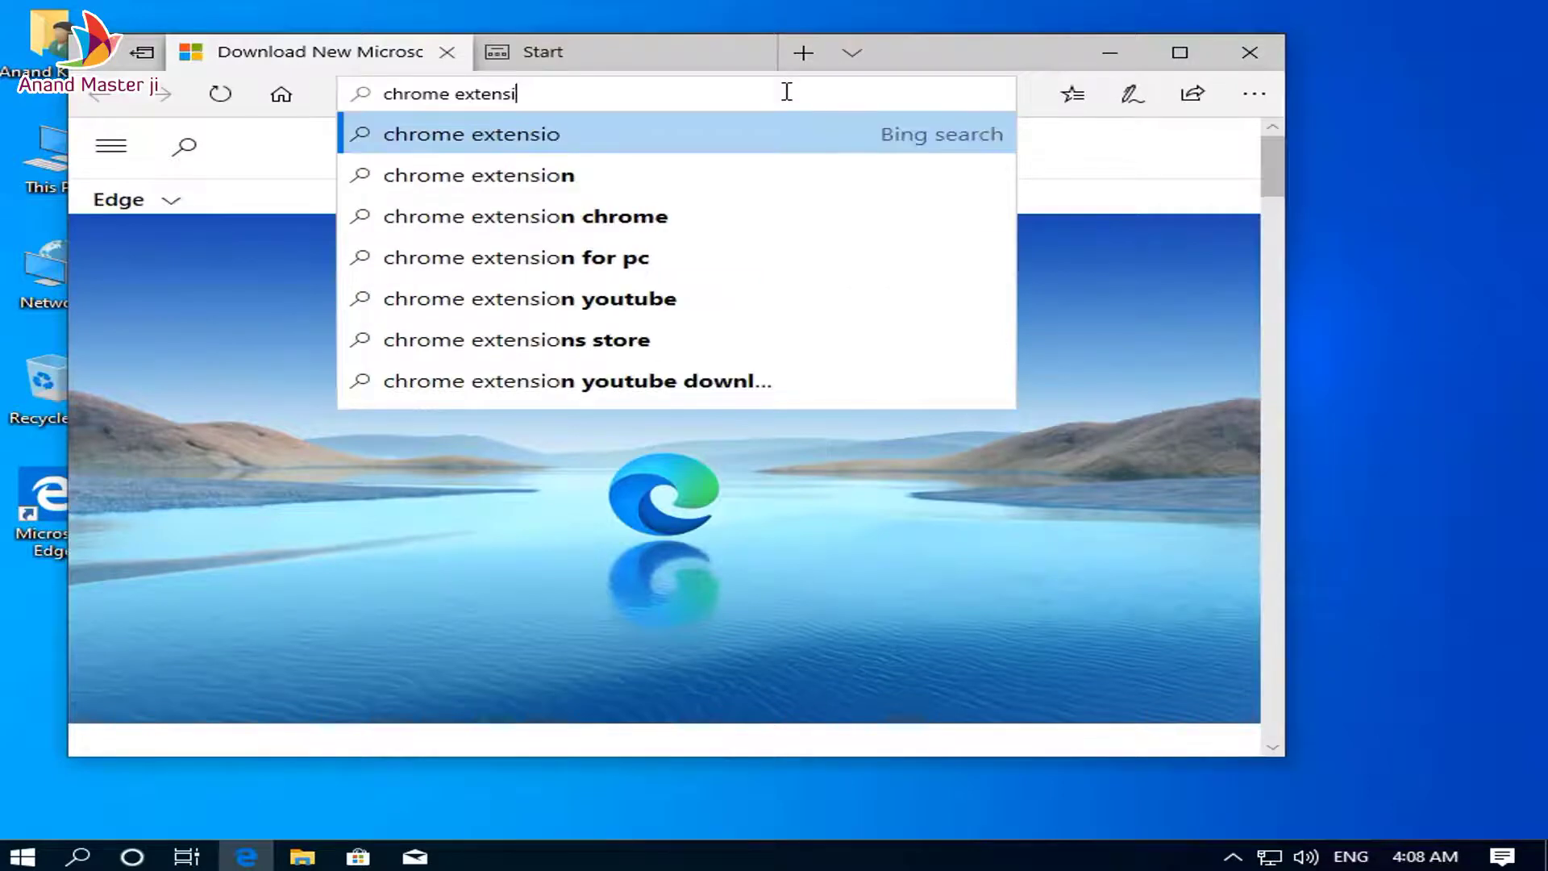
{"action": "type", "text": "d"}
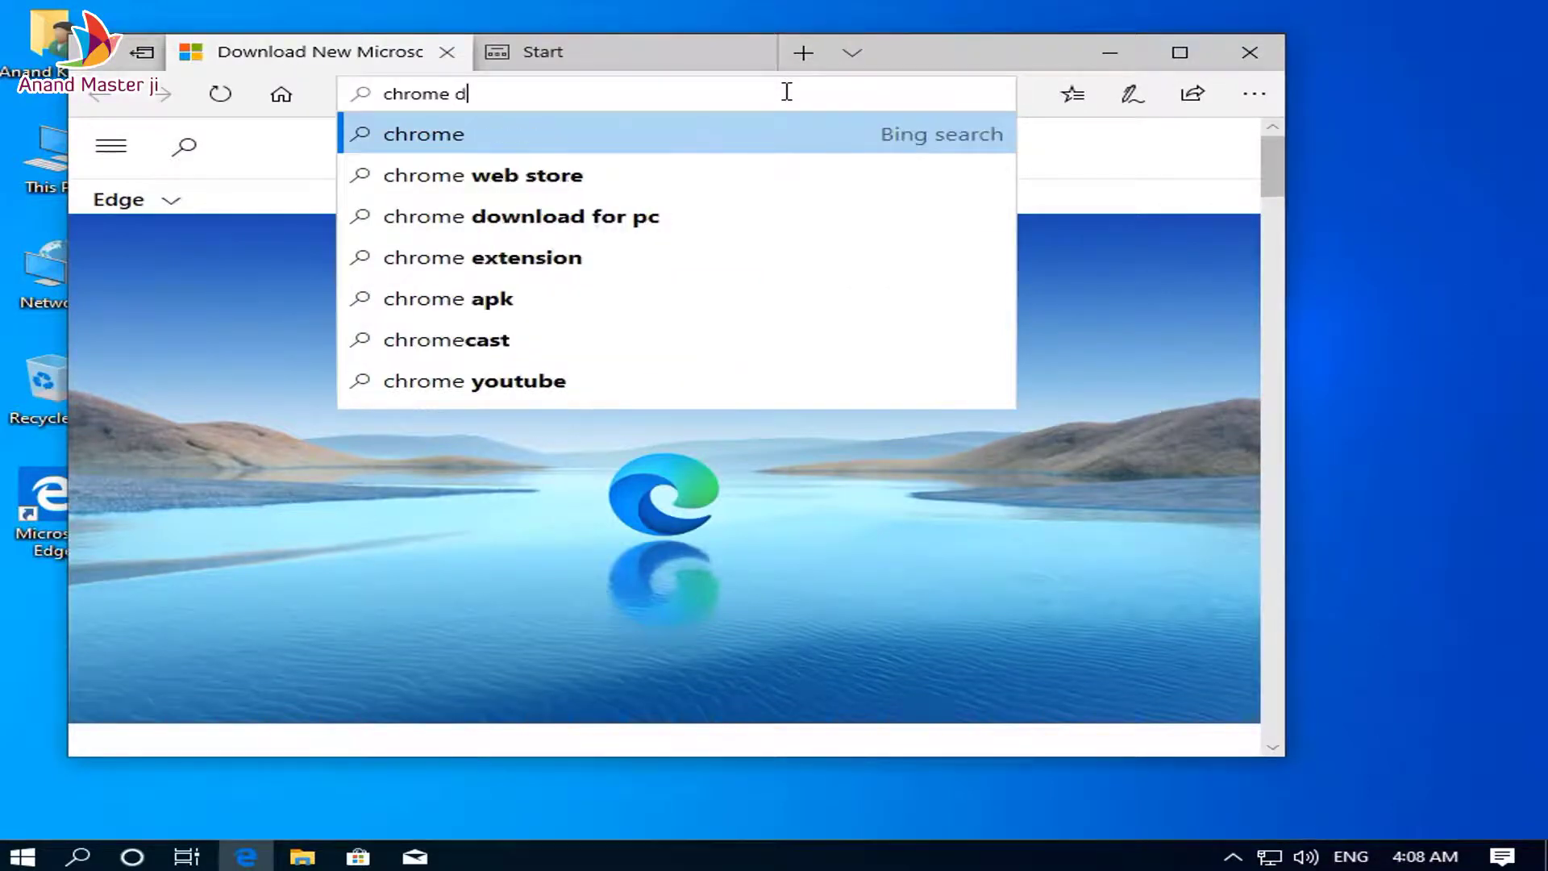
{"action": "type", "text": "ownload"}
{"action": "key", "text": "Return"}
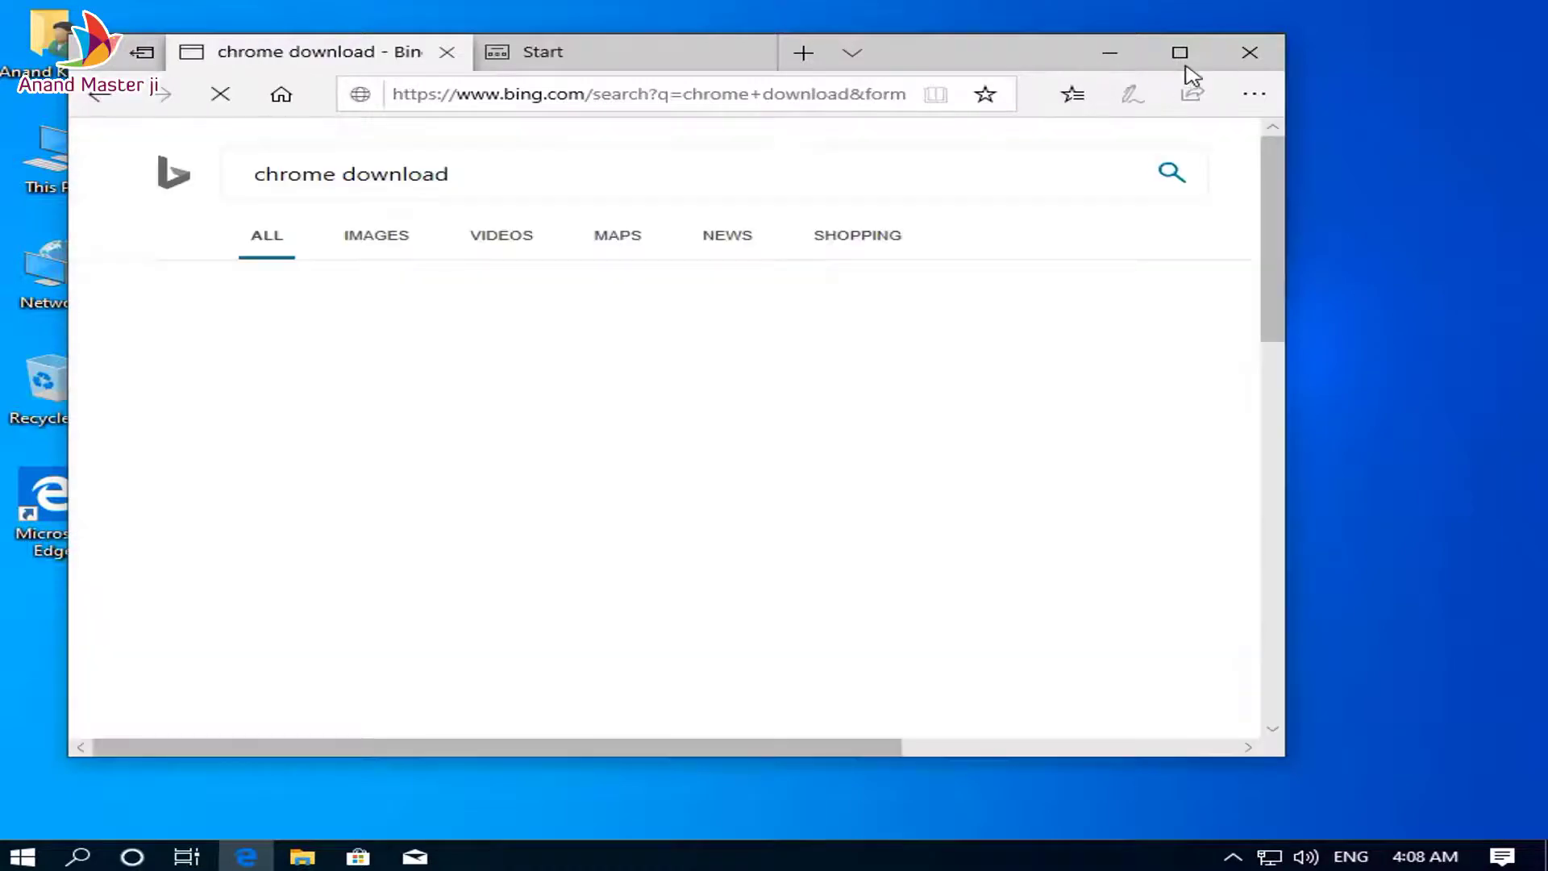
Maximize Edge and open the Google Chrome download page from the results.
{"action": "left_click", "coordinate": [1185, 64]}
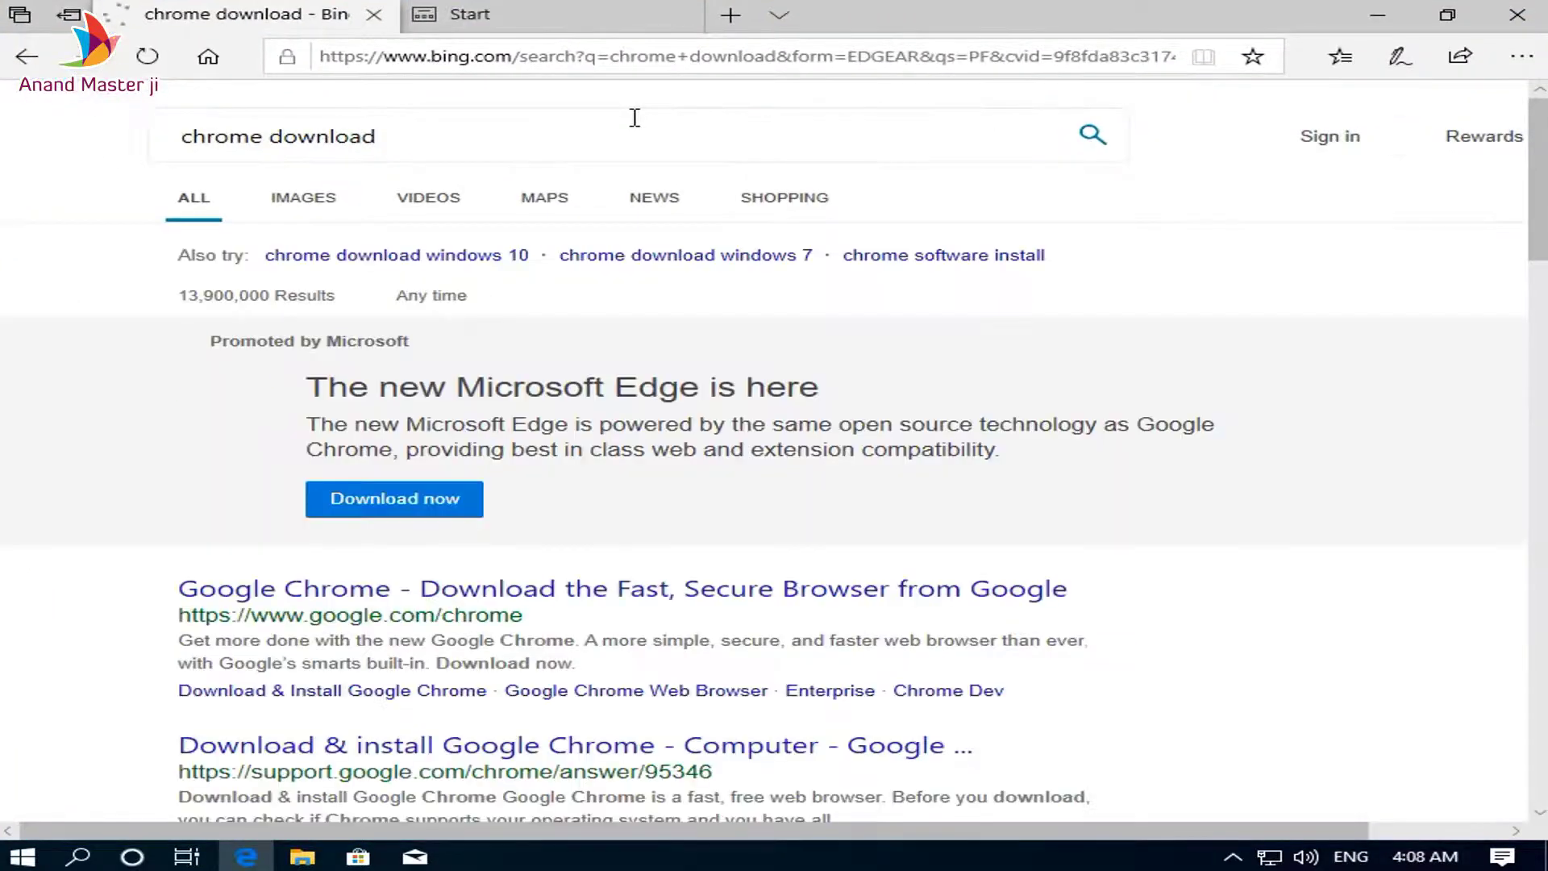
{"action": "scroll", "coordinate": [529, 466], "scroll_direction": "down", "scroll_amount": 3}
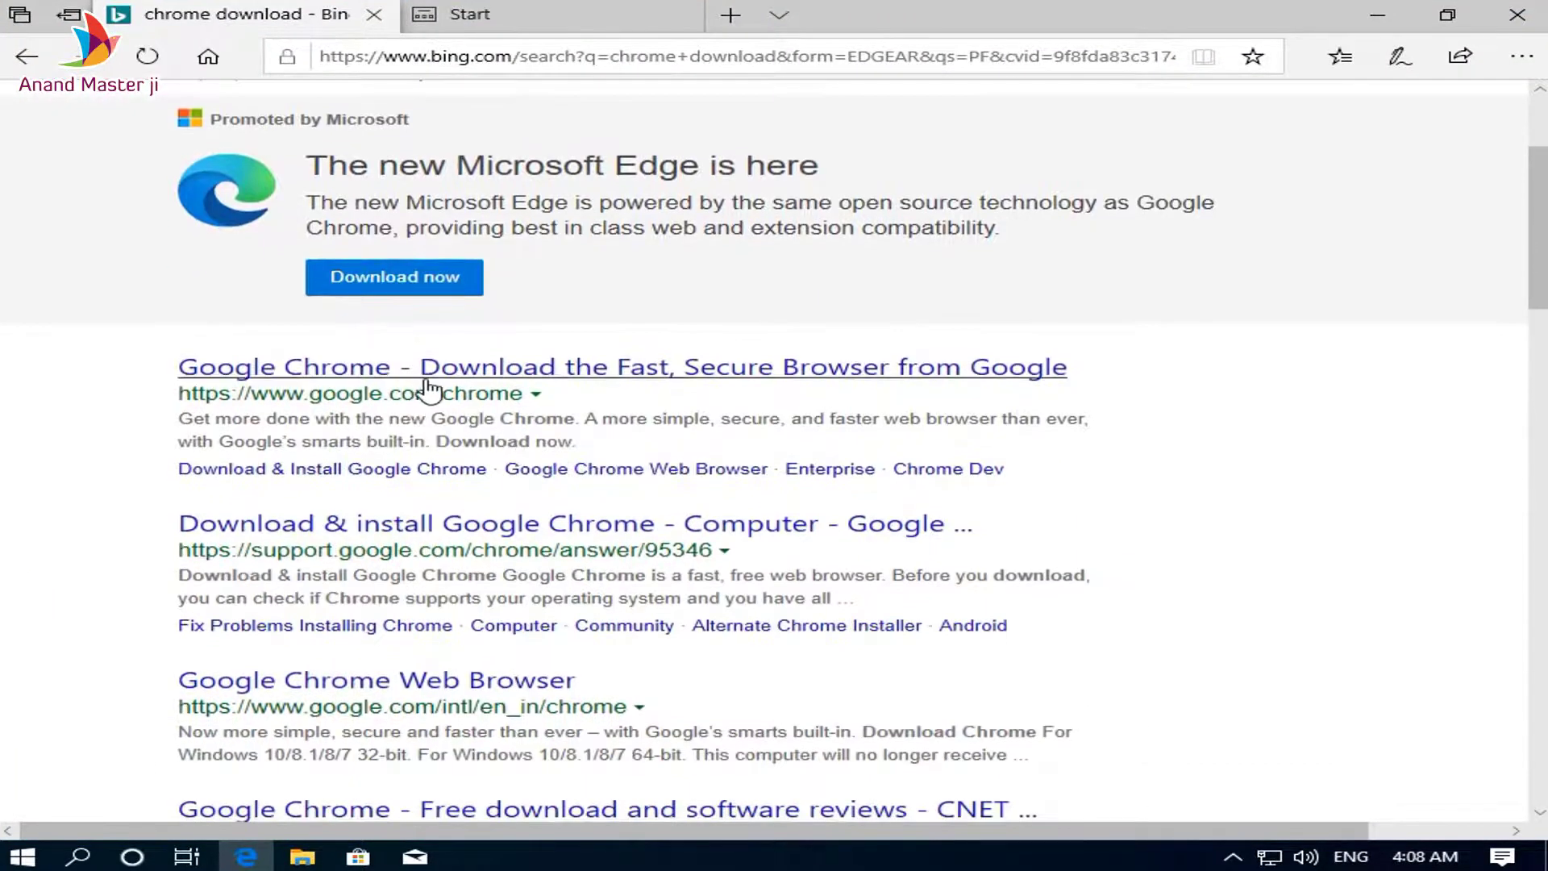
{"action": "left_click", "coordinate": [427, 387]}
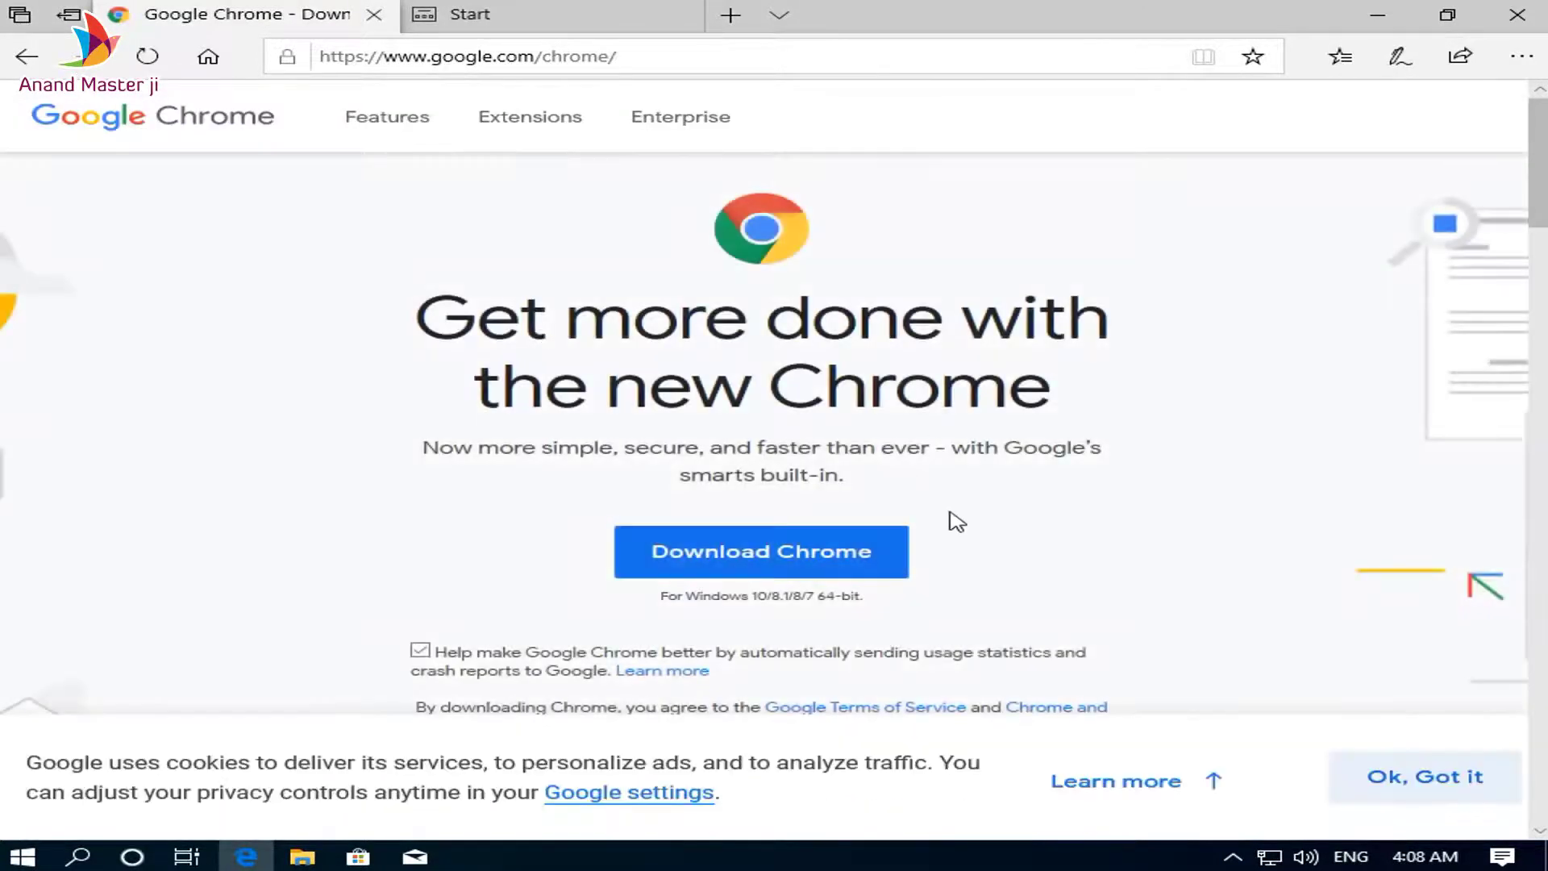
Download ChromeSetup.exe, run it, and allow Google Update Setup to make changes.
{"action": "left_click", "coordinate": [787, 553]}
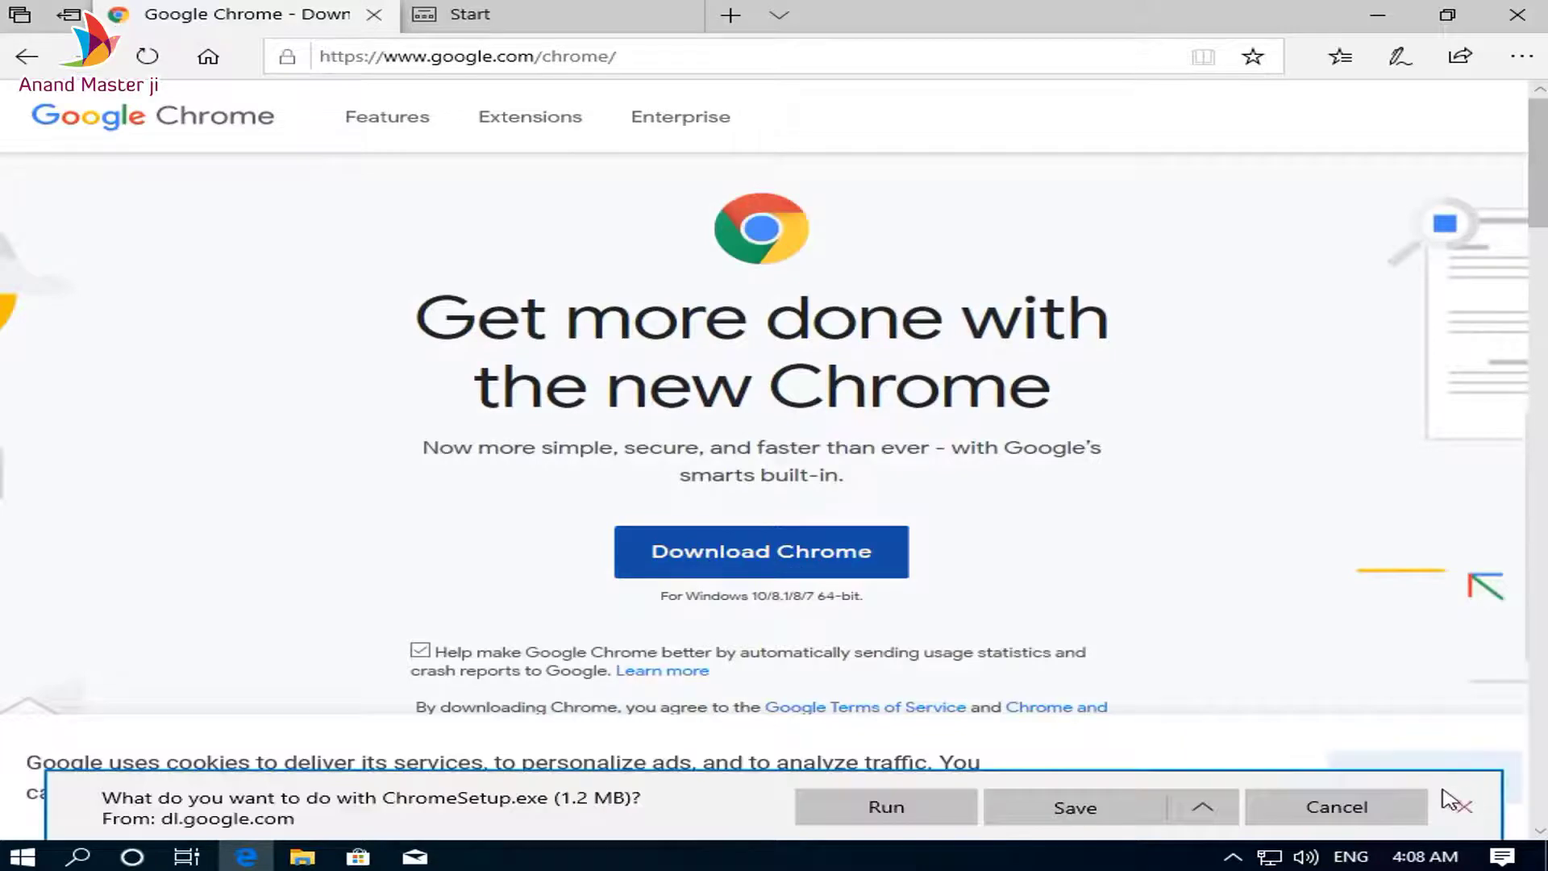
{"action": "left_click", "coordinate": [929, 808]}
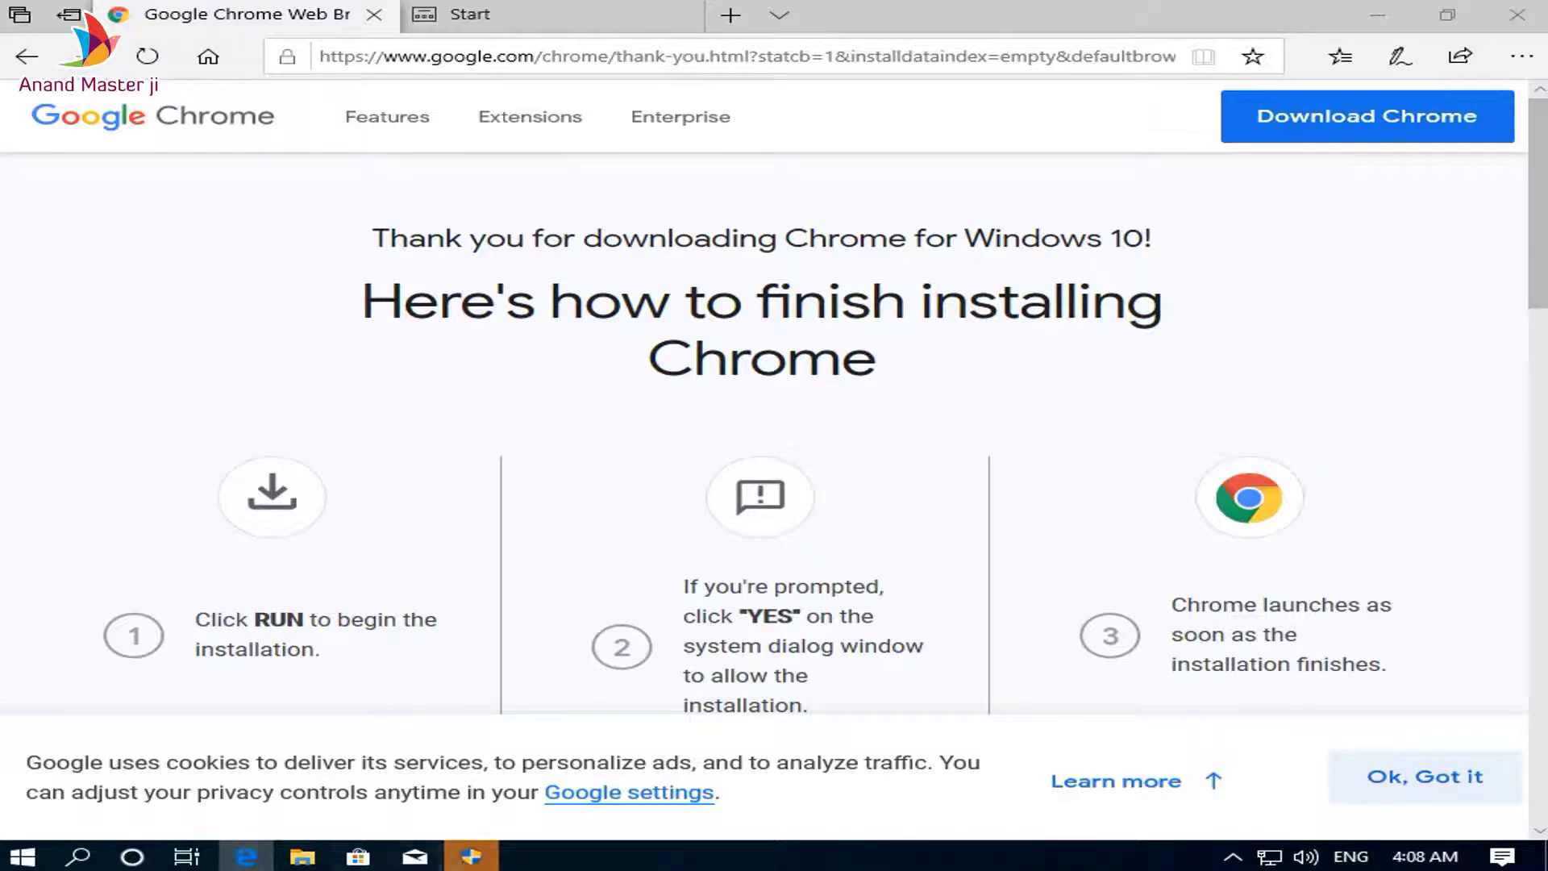
{"action": "left_click", "coordinate": [472, 856]}
{"action": "left_click", "coordinate": [713, 594]}
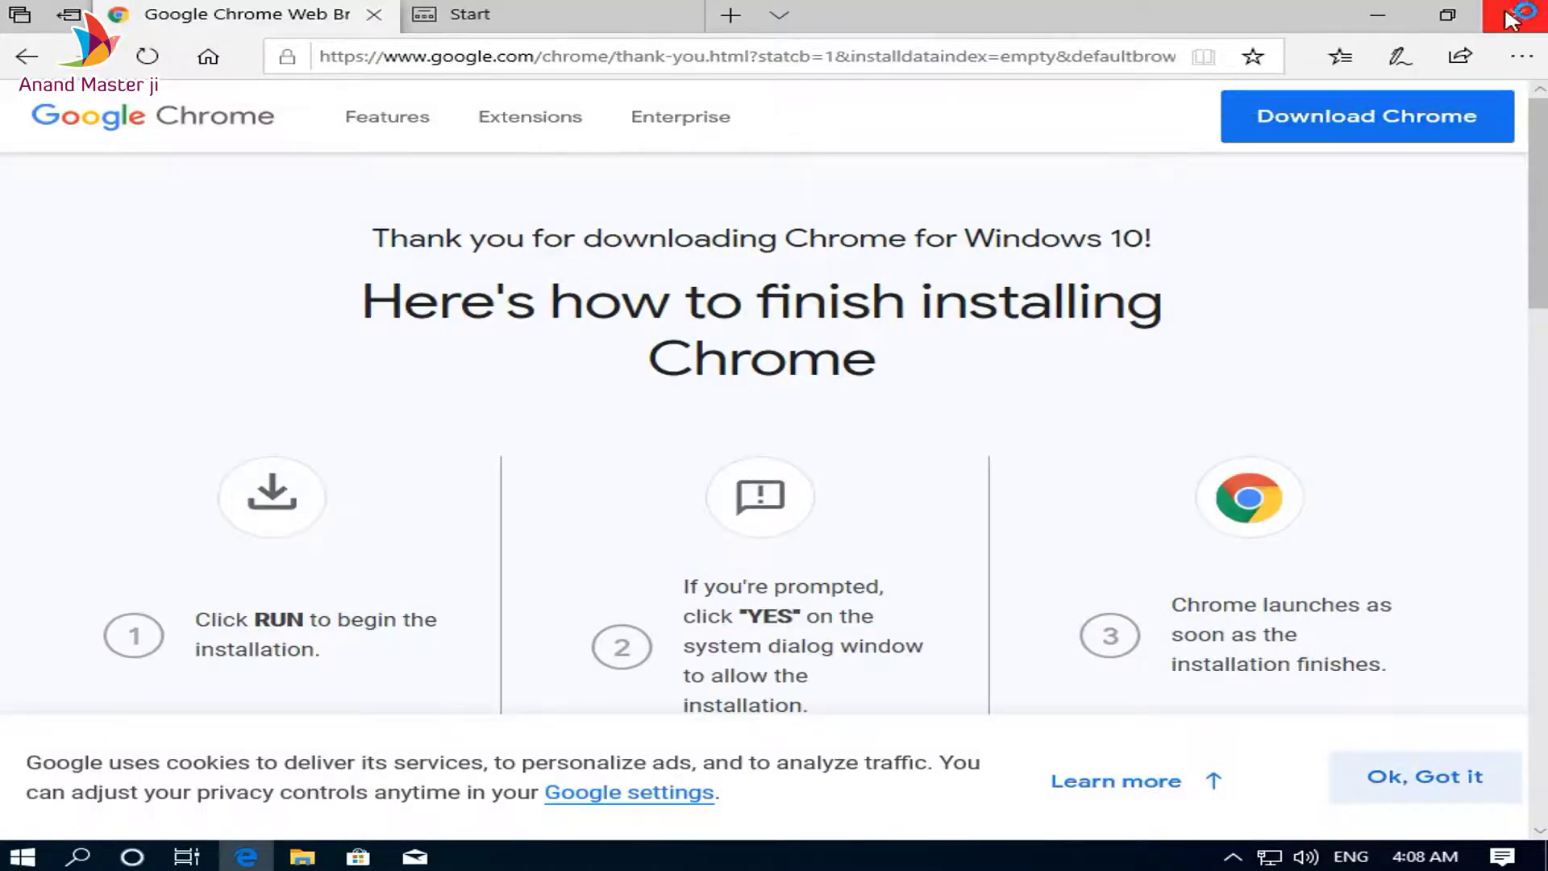
Close Microsoft Edge along with all its open tabs.
{"action": "left_click", "coordinate": [1511, 20]}
{"action": "left_click", "coordinate": [641, 487]}
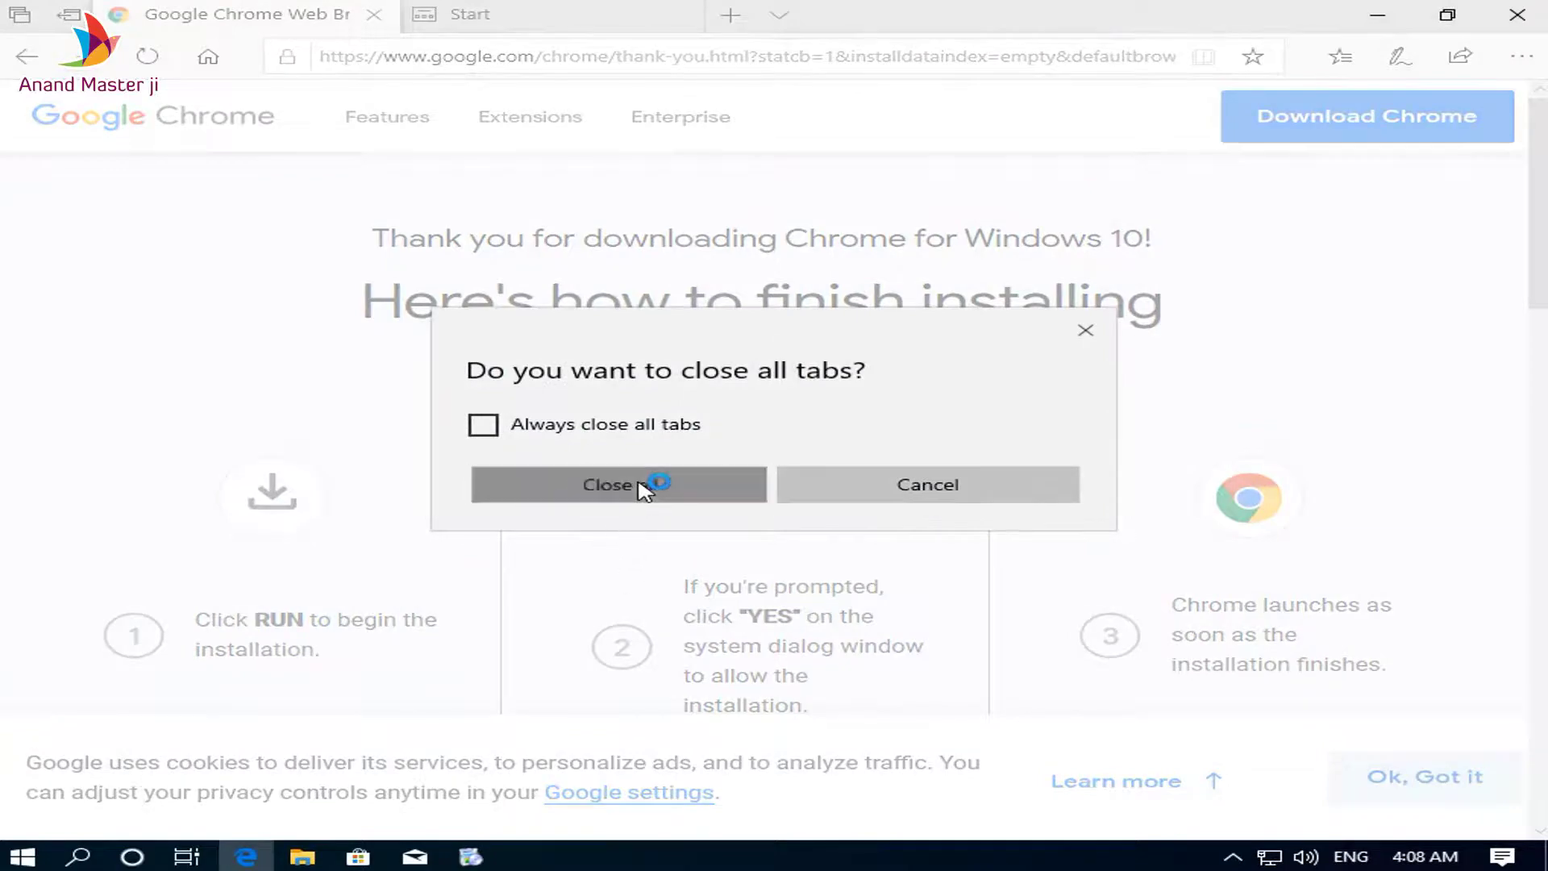
{"action": "right_click", "coordinate": [771, 147]}
Move the Chrome installer window higher, refresh the desktop, and bring up the Start menu.
{"action": "left_click", "coordinate": [926, 213]}
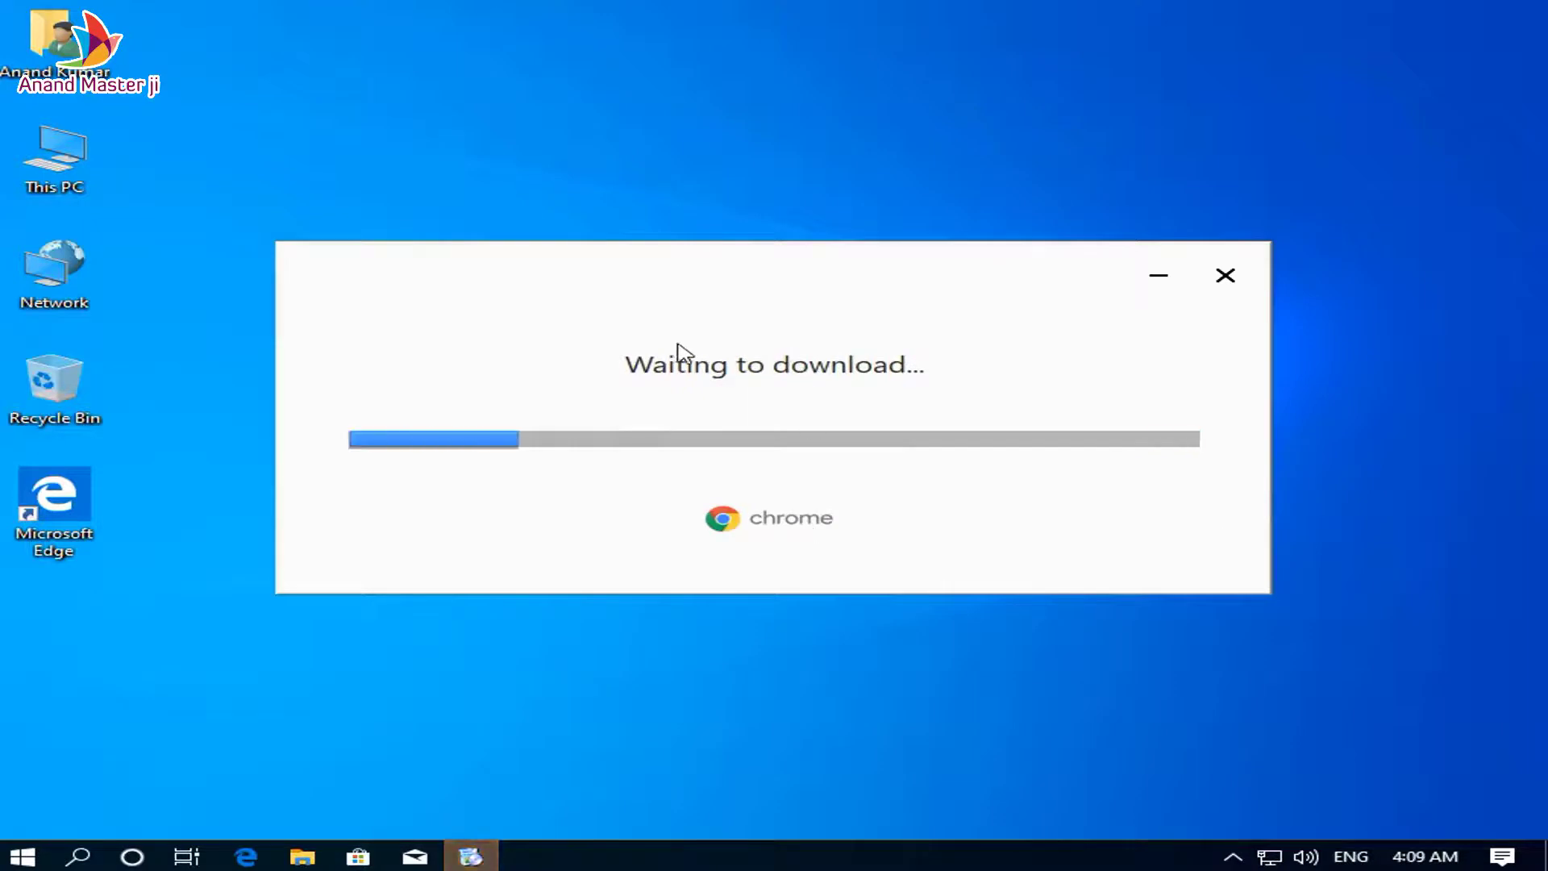
{"action": "left_click_drag", "start_coordinate": [896, 296], "coordinate": [917, 171]}
{"action": "right_click", "coordinate": [645, 582]}
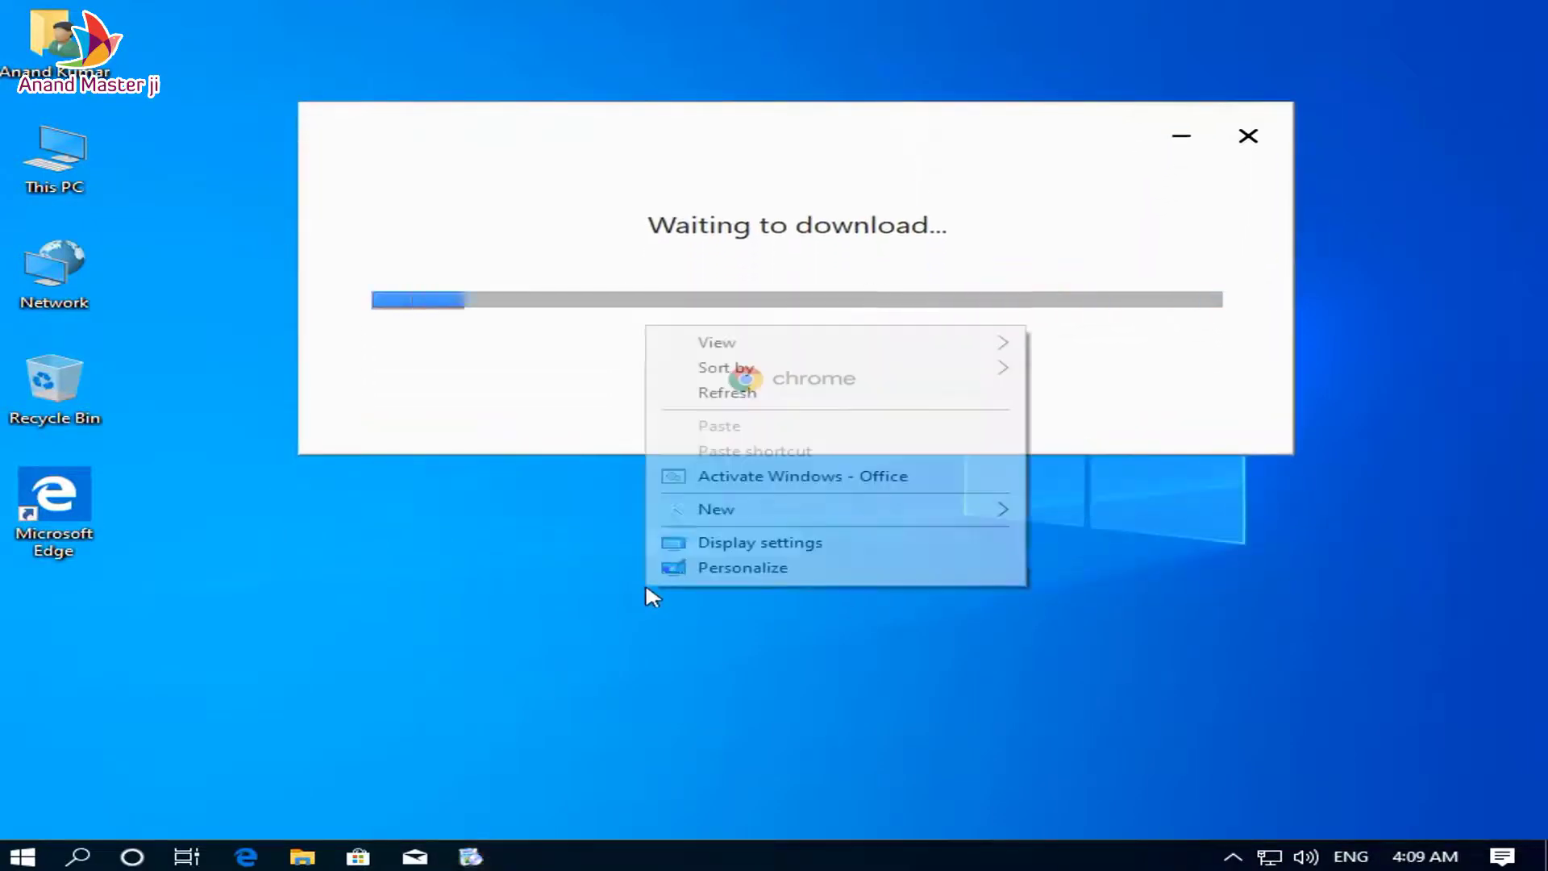
{"action": "left_click", "coordinate": [728, 401]}
{"action": "right_click", "coordinate": [663, 551]}
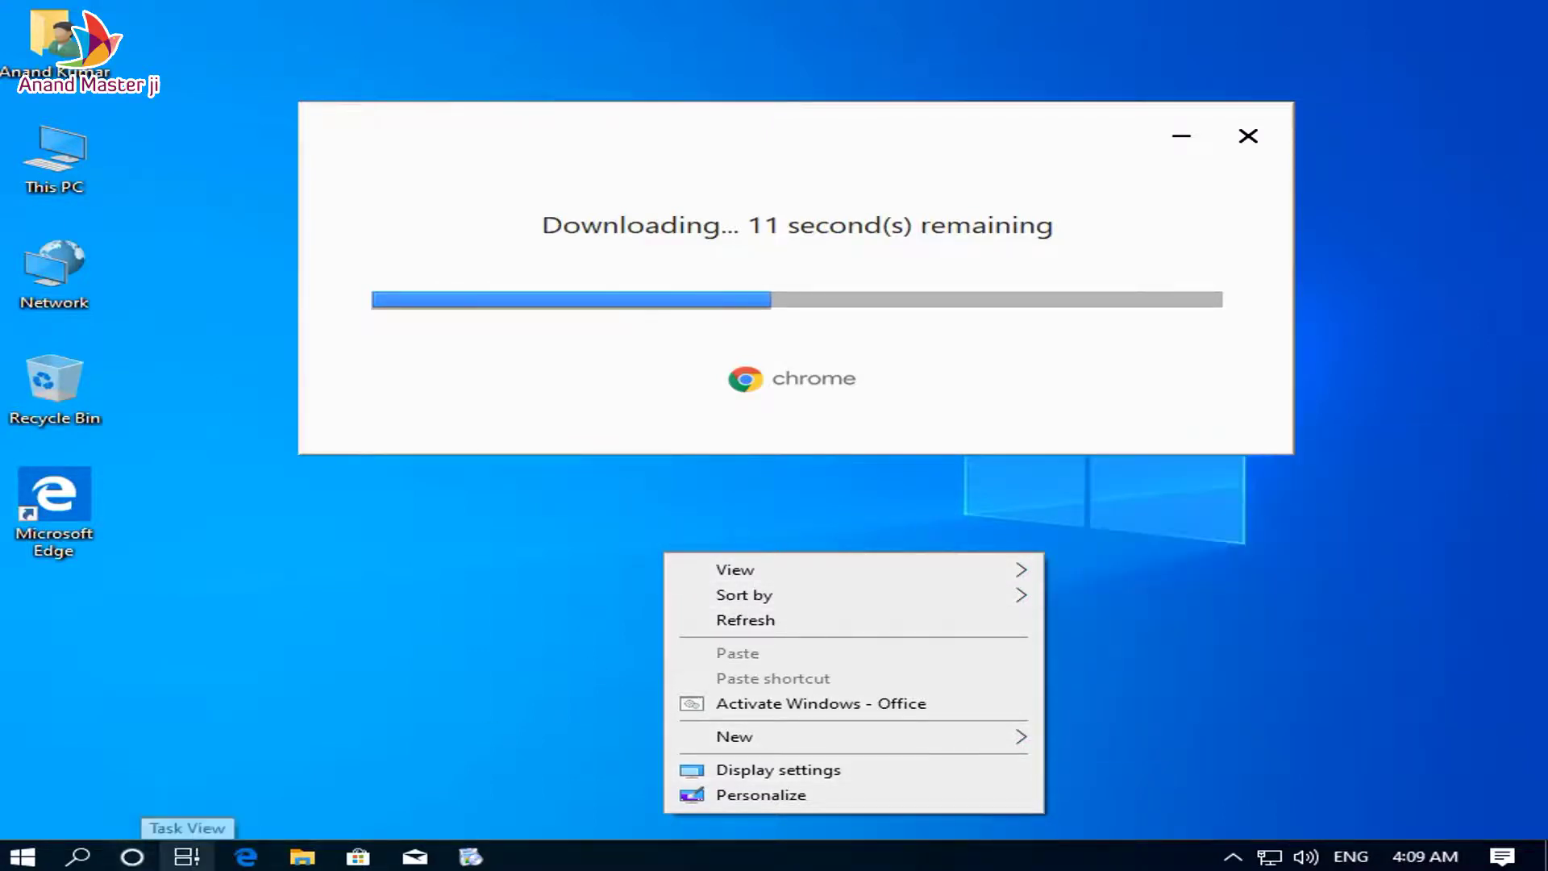
{"action": "left_click", "coordinate": [22, 856]}
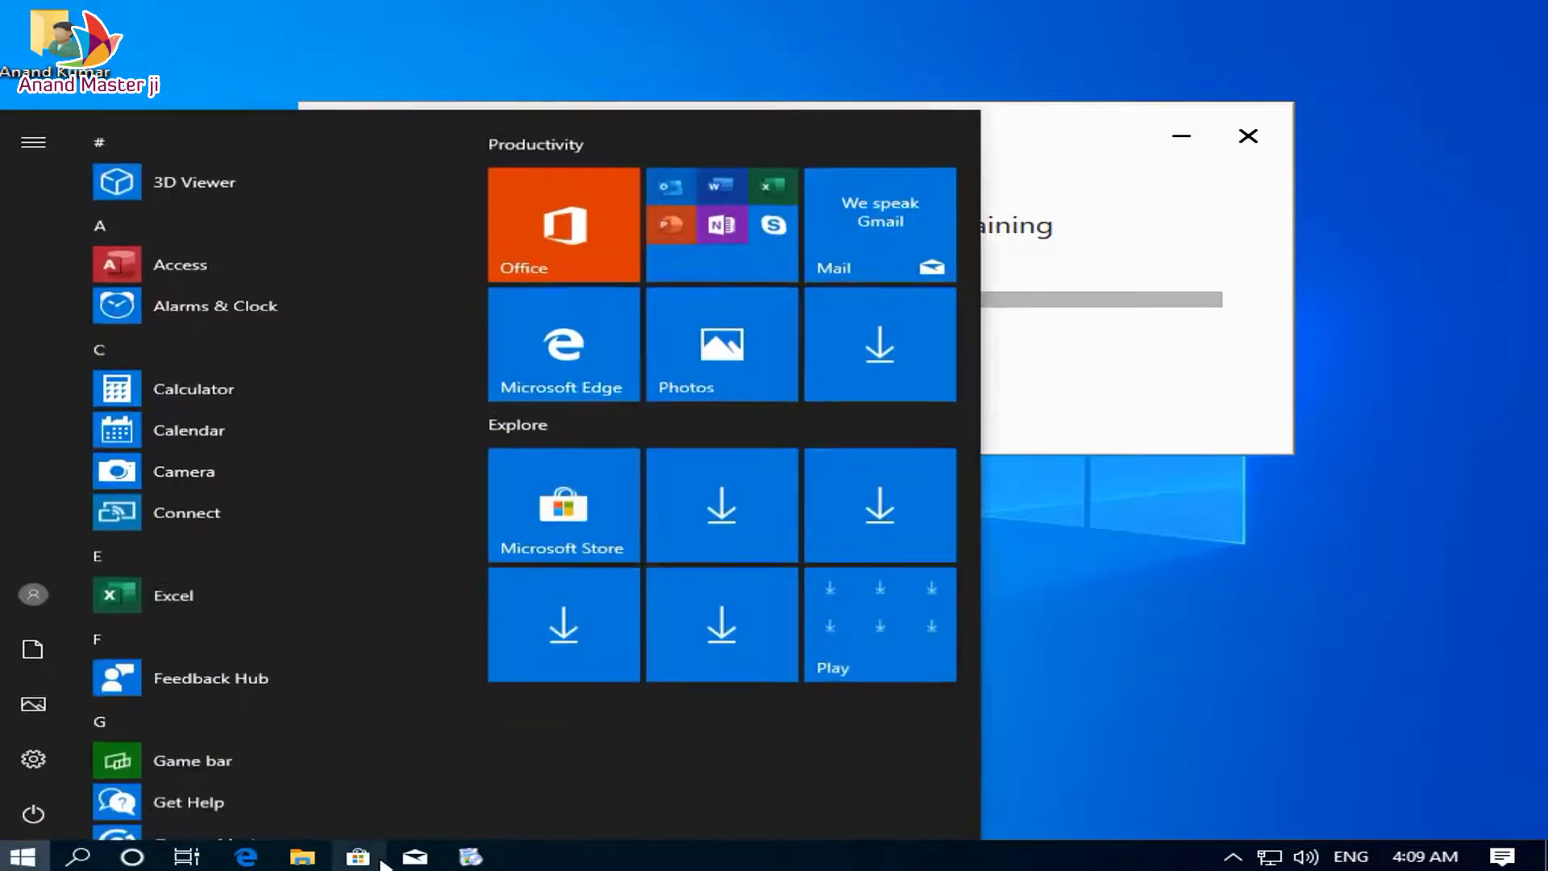
Launch Microsoft Store, scroll its Home page and Top free apps row, then minimize it.
{"action": "left_click", "coordinate": [376, 860]}
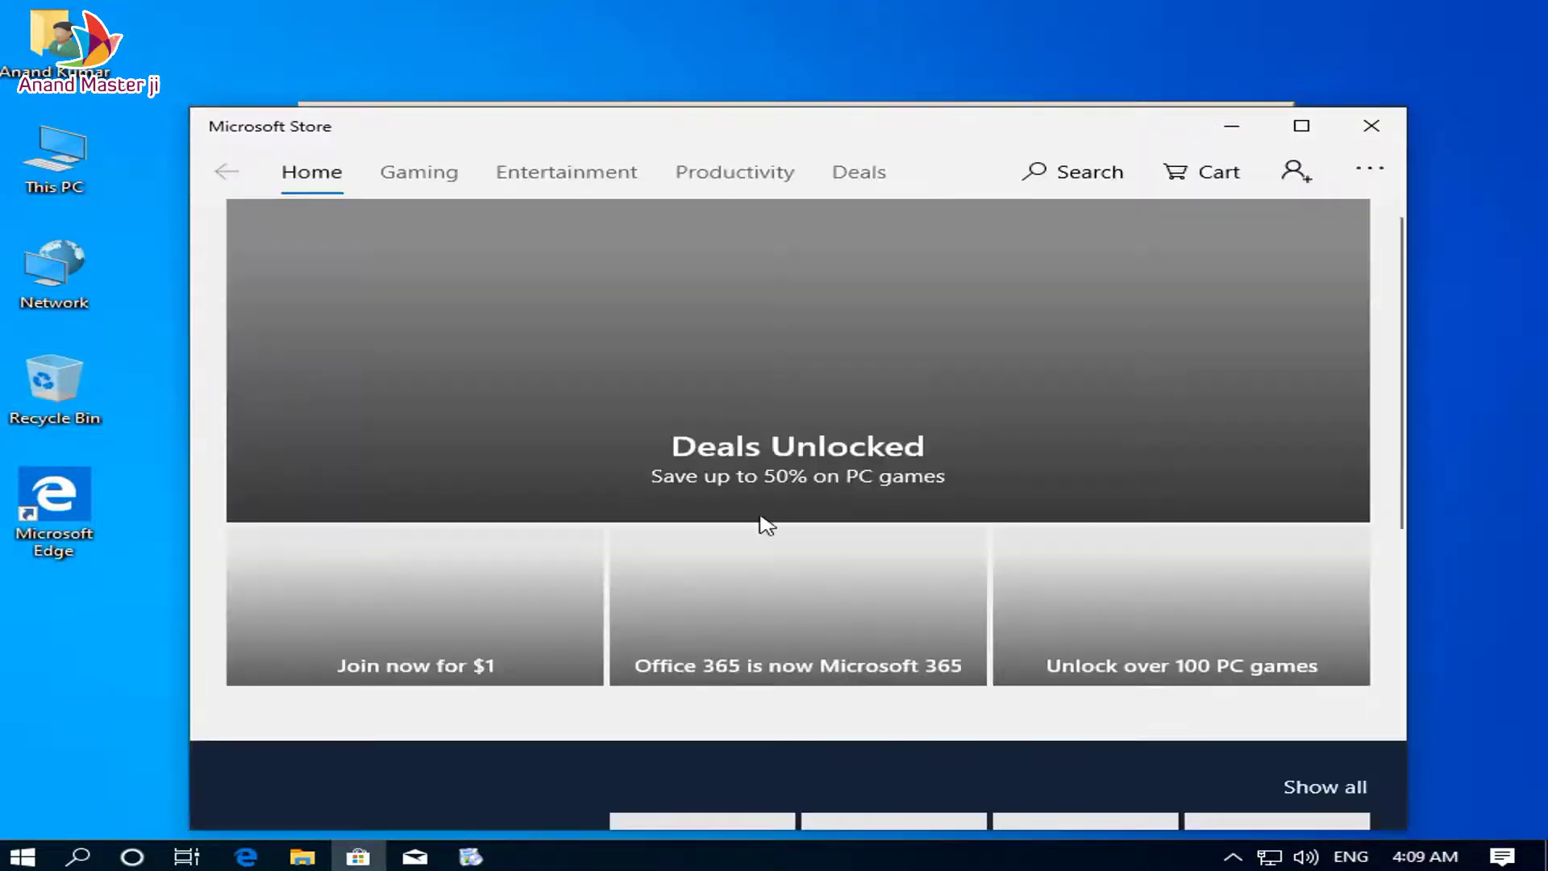
{"action": "scroll", "coordinate": [766, 525], "scroll_direction": "down", "scroll_amount": 10}
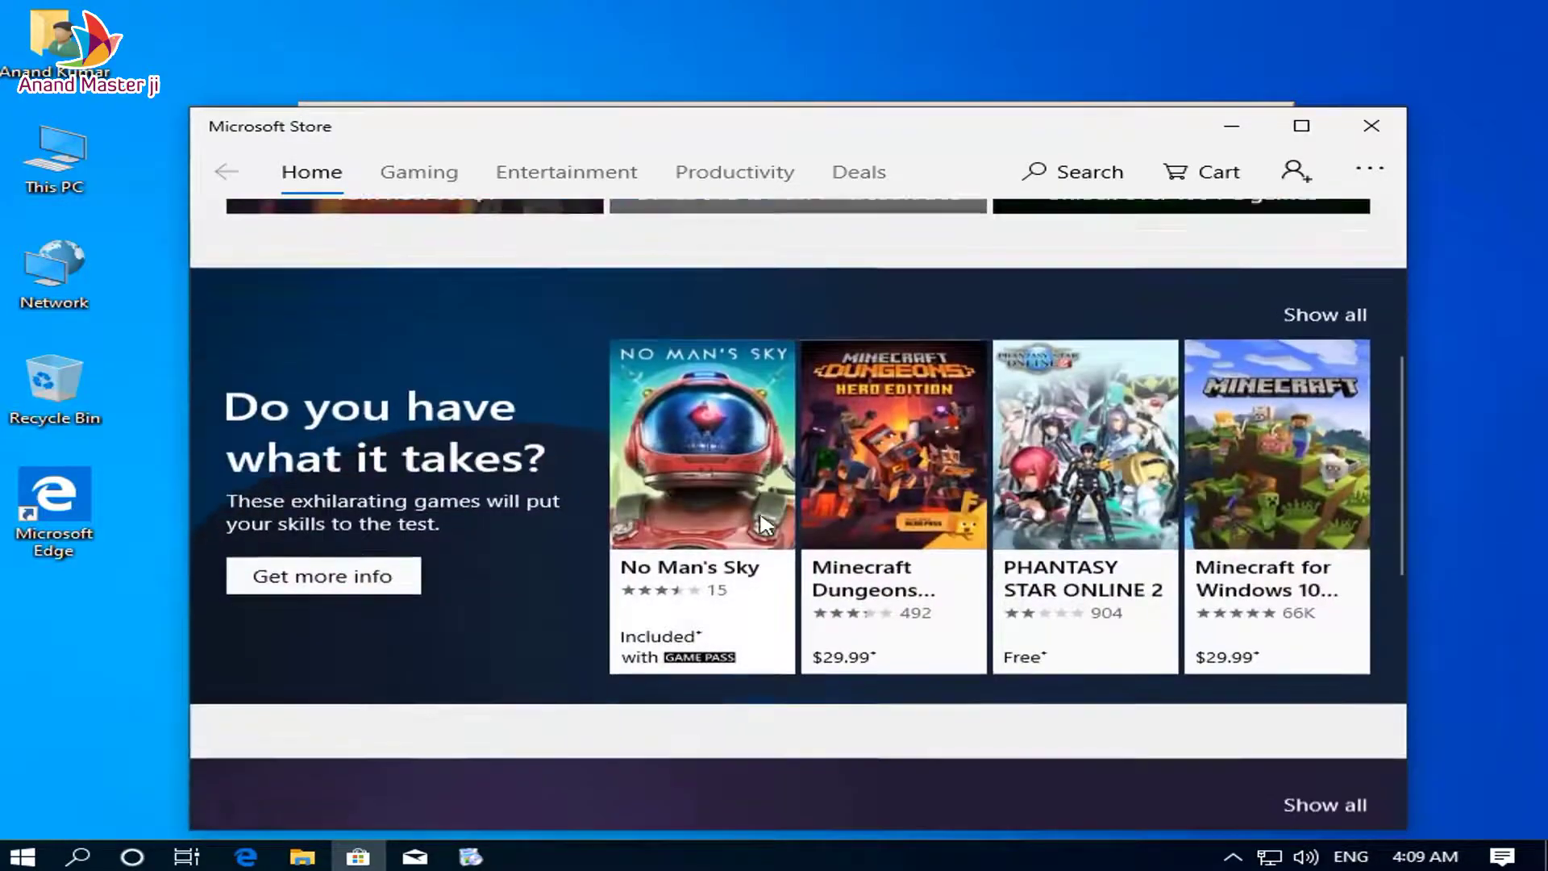
{"action": "scroll", "coordinate": [764, 513], "scroll_direction": "down", "scroll_amount": 4}
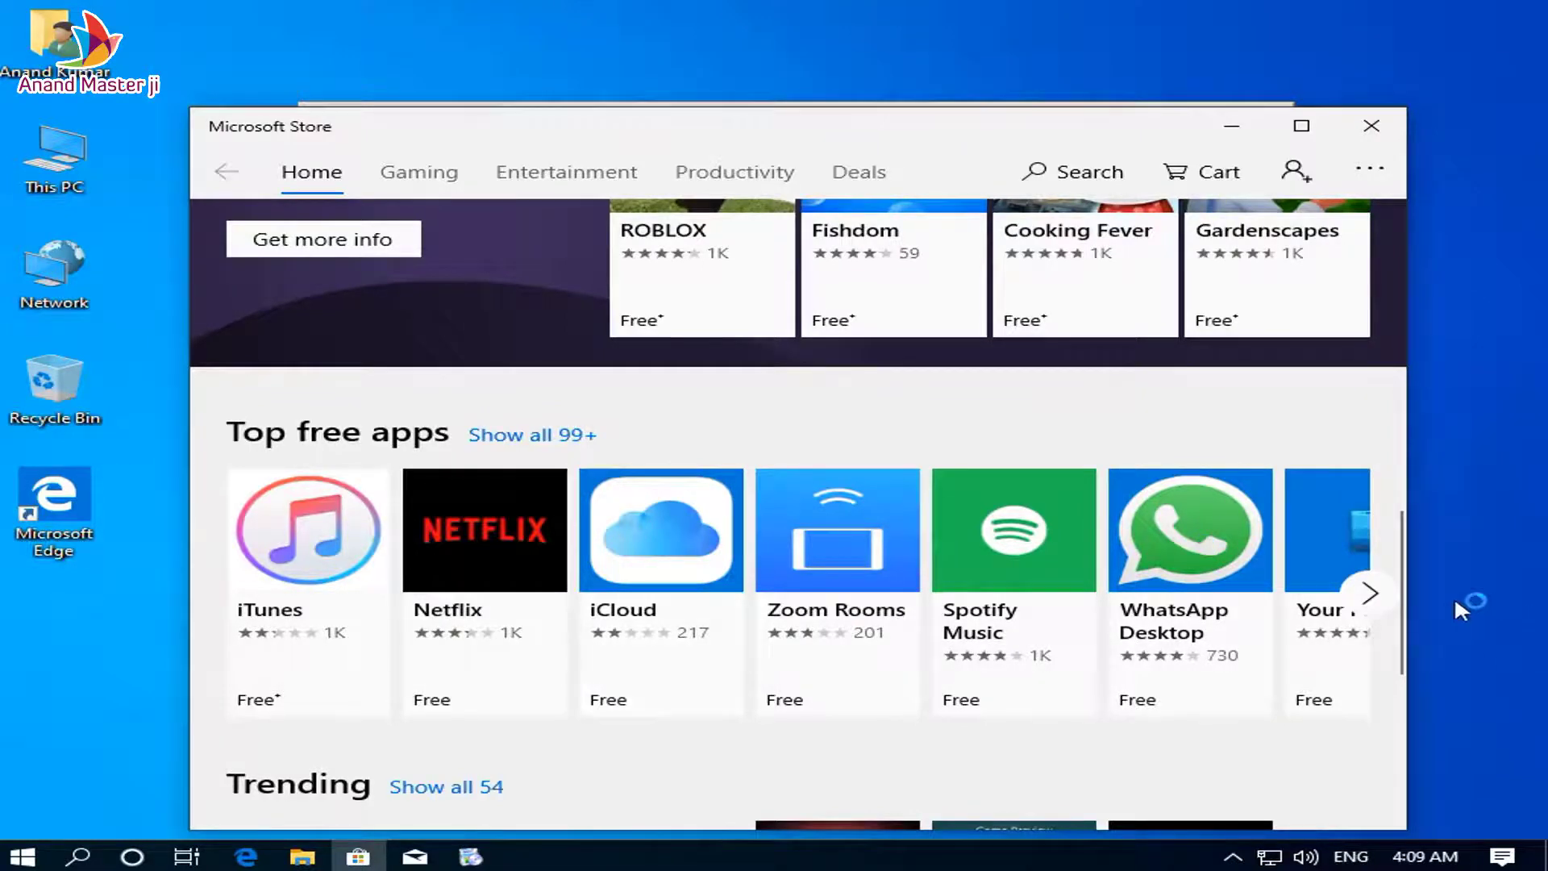
{"action": "left_click", "coordinate": [1362, 596]}
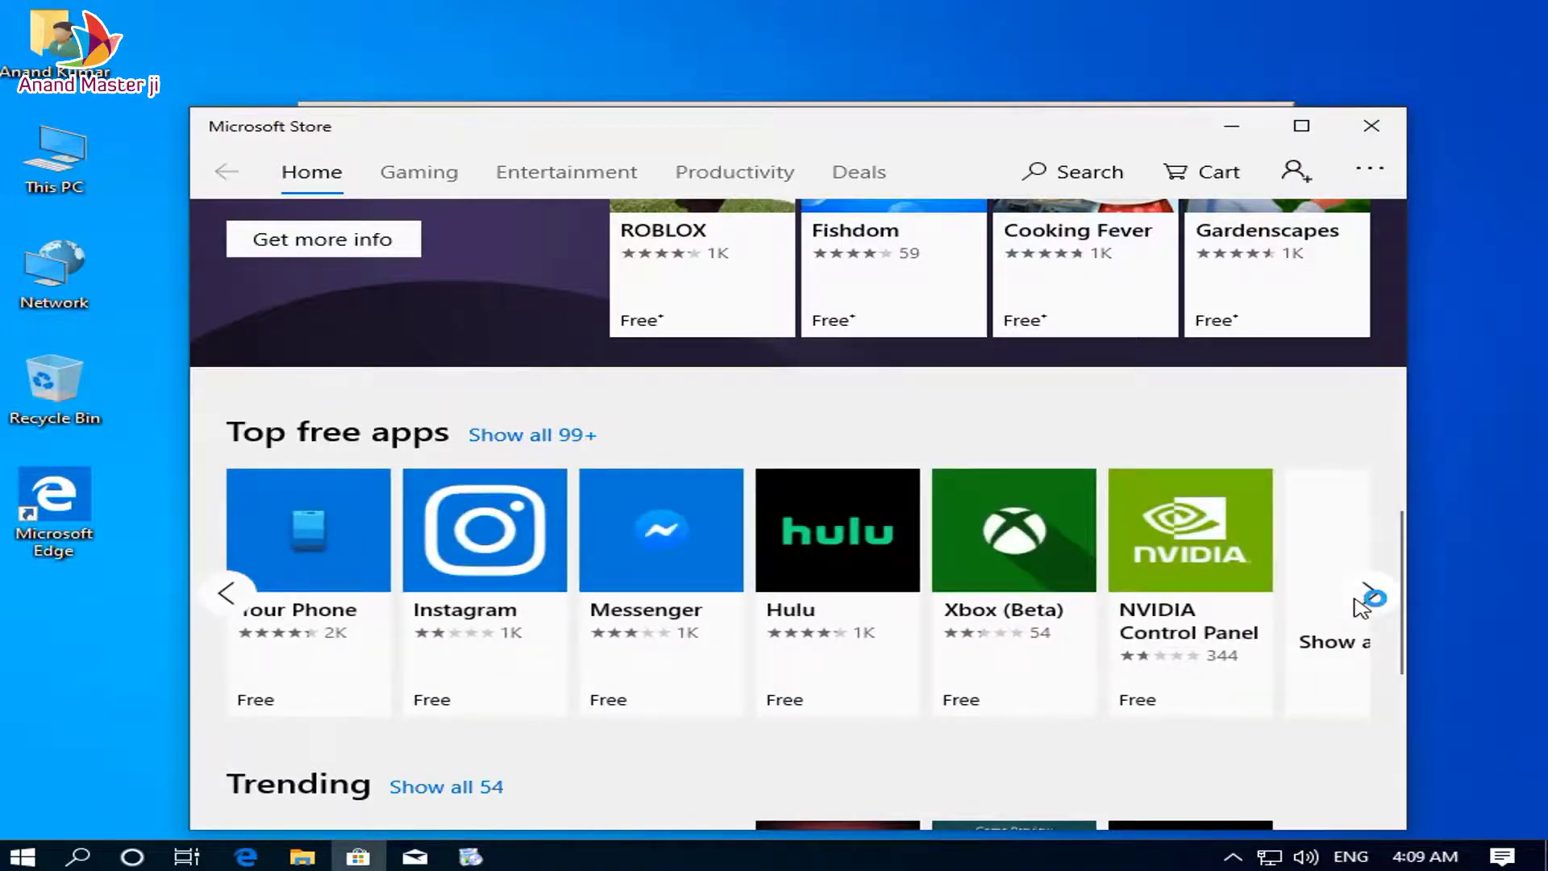
{"action": "left_click", "coordinate": [1356, 600]}
{"action": "scroll", "coordinate": [1361, 609], "scroll_direction": "down", "scroll_amount": 5}
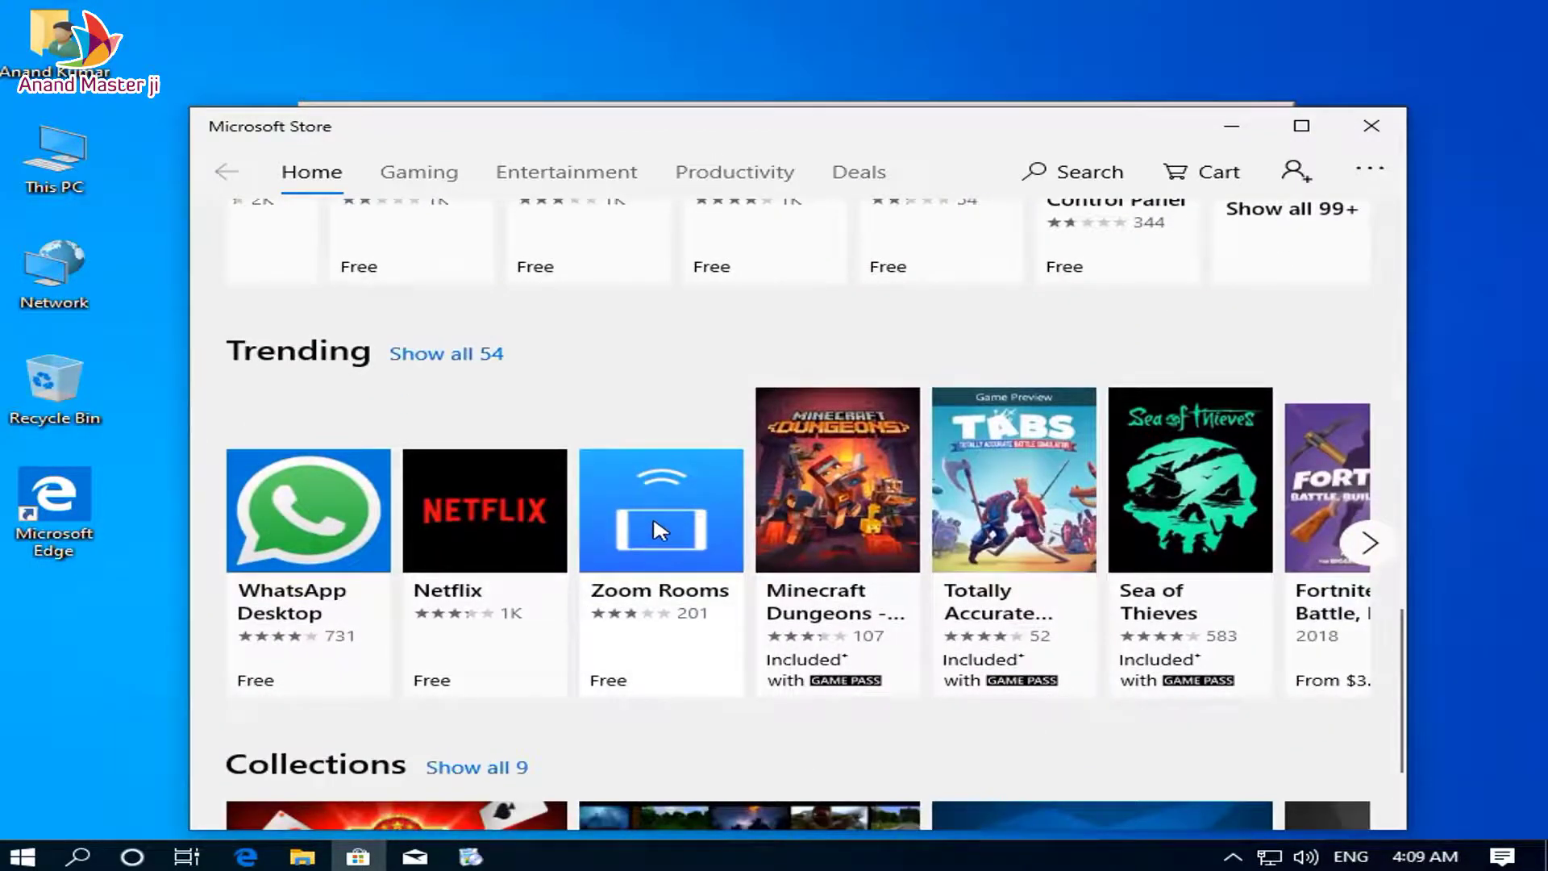
{"action": "scroll", "coordinate": [657, 528], "scroll_direction": "down", "scroll_amount": 2}
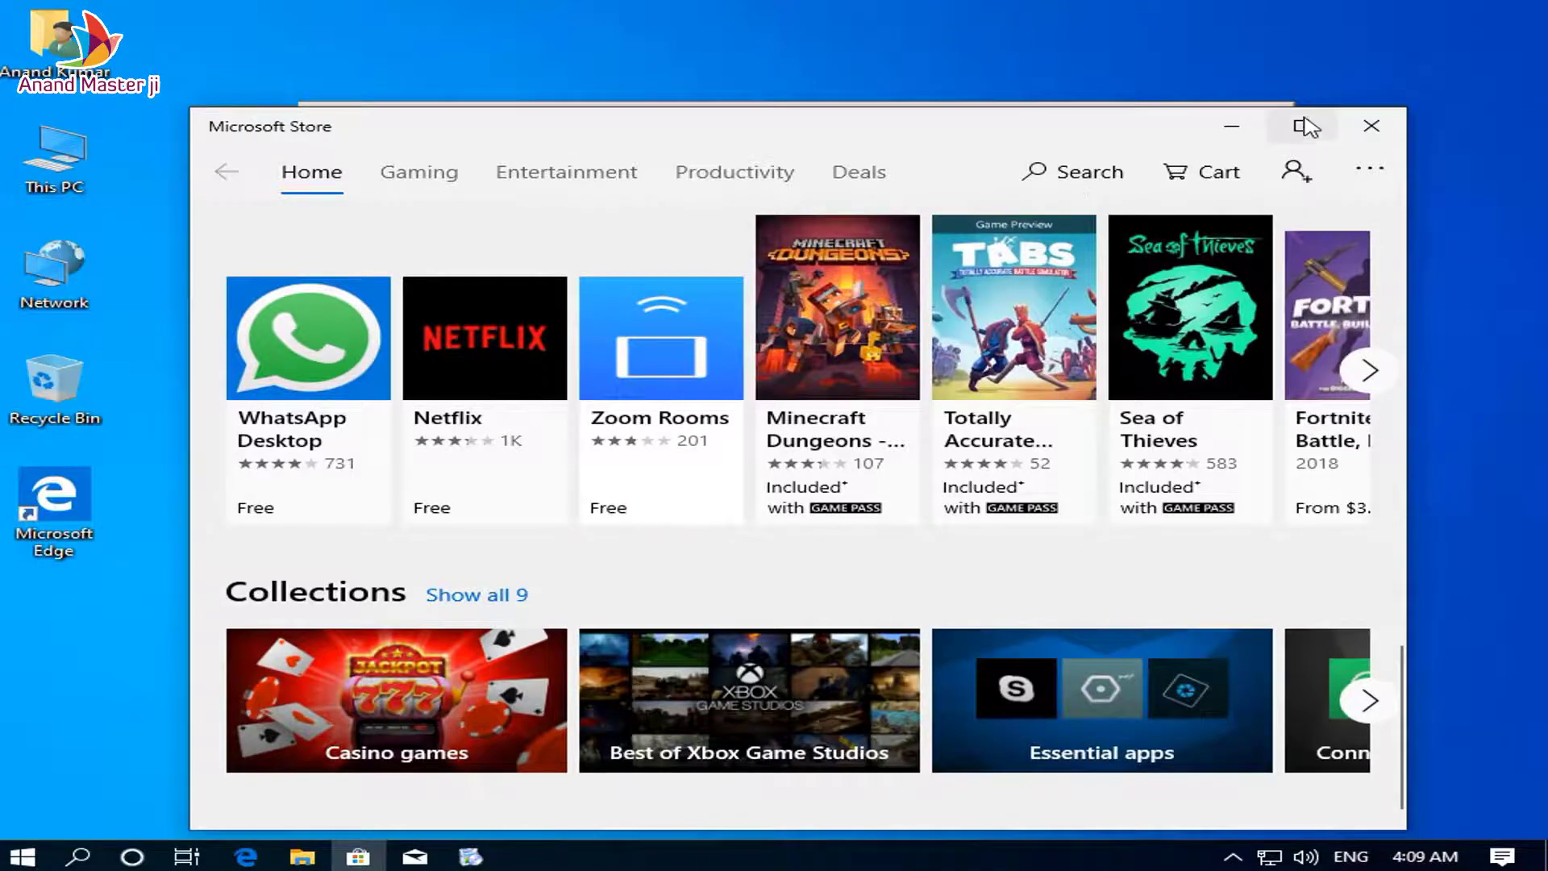
{"action": "left_click", "coordinate": [1234, 129]}
{"action": "right_click", "coordinate": [787, 29]}
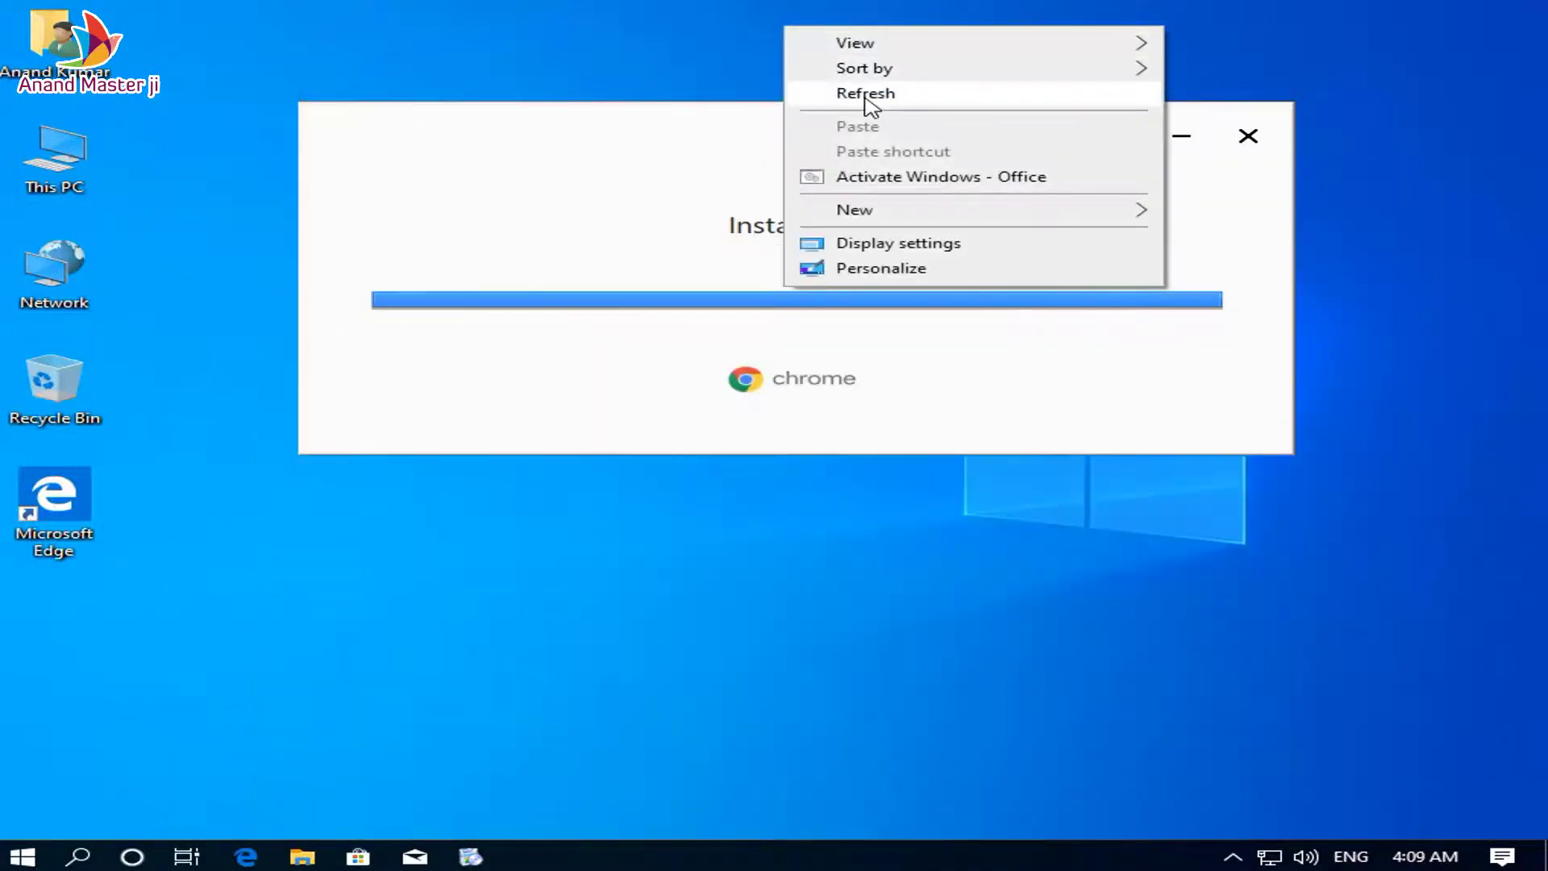
Refresh the desktop and maximize the newly installed Chrome window.
{"action": "left_click", "coordinate": [869, 101]}
{"action": "right_click", "coordinate": [691, 167]}
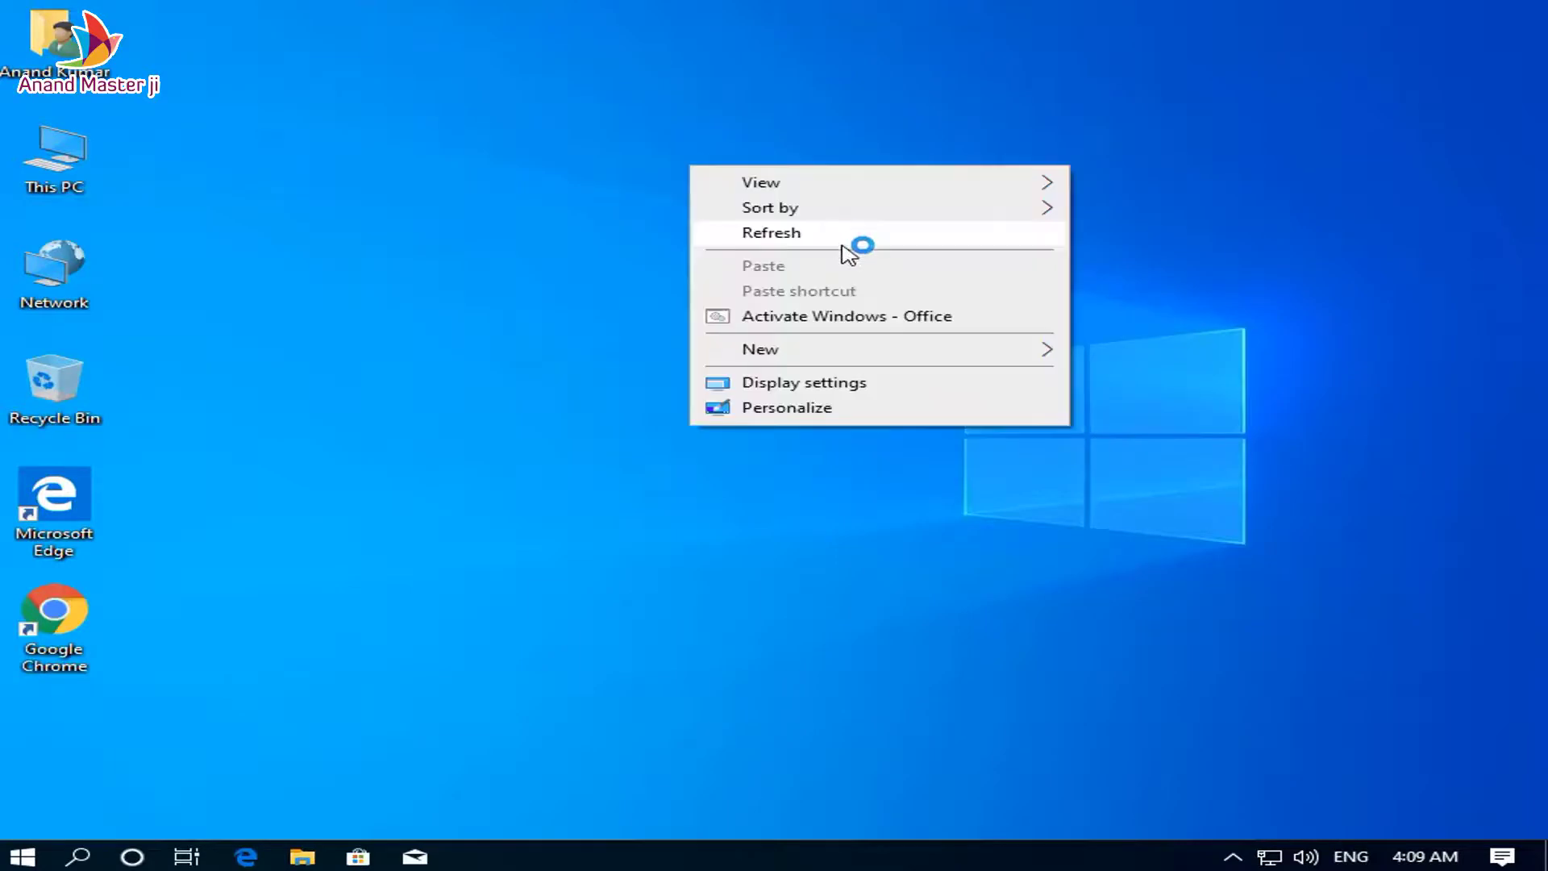
{"action": "left_click", "coordinate": [841, 242]}
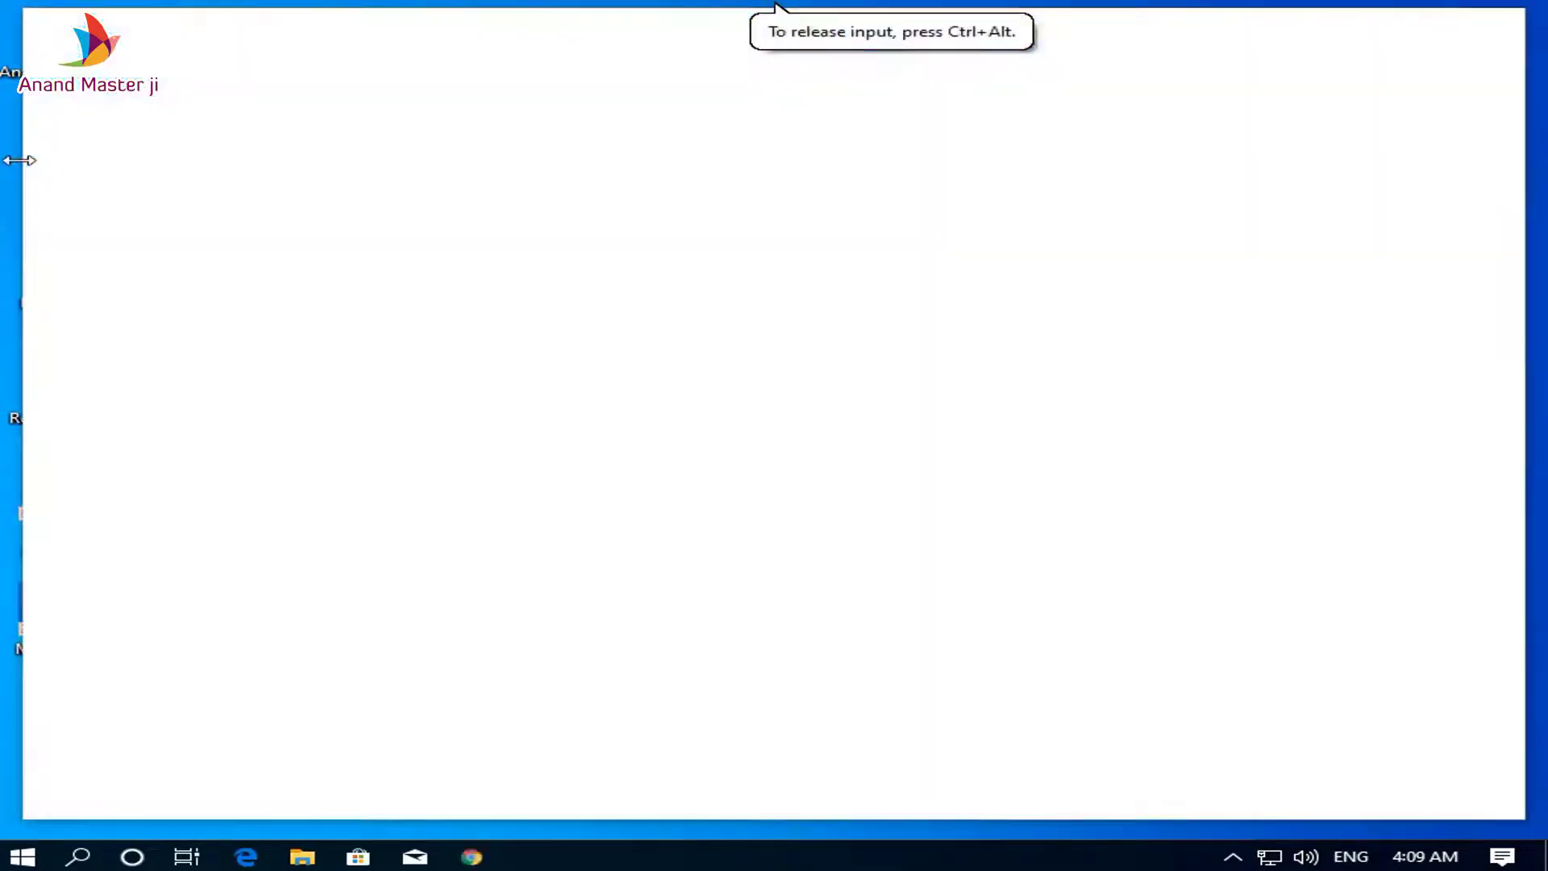
{"action": "left_click", "coordinate": [1419, 24]}
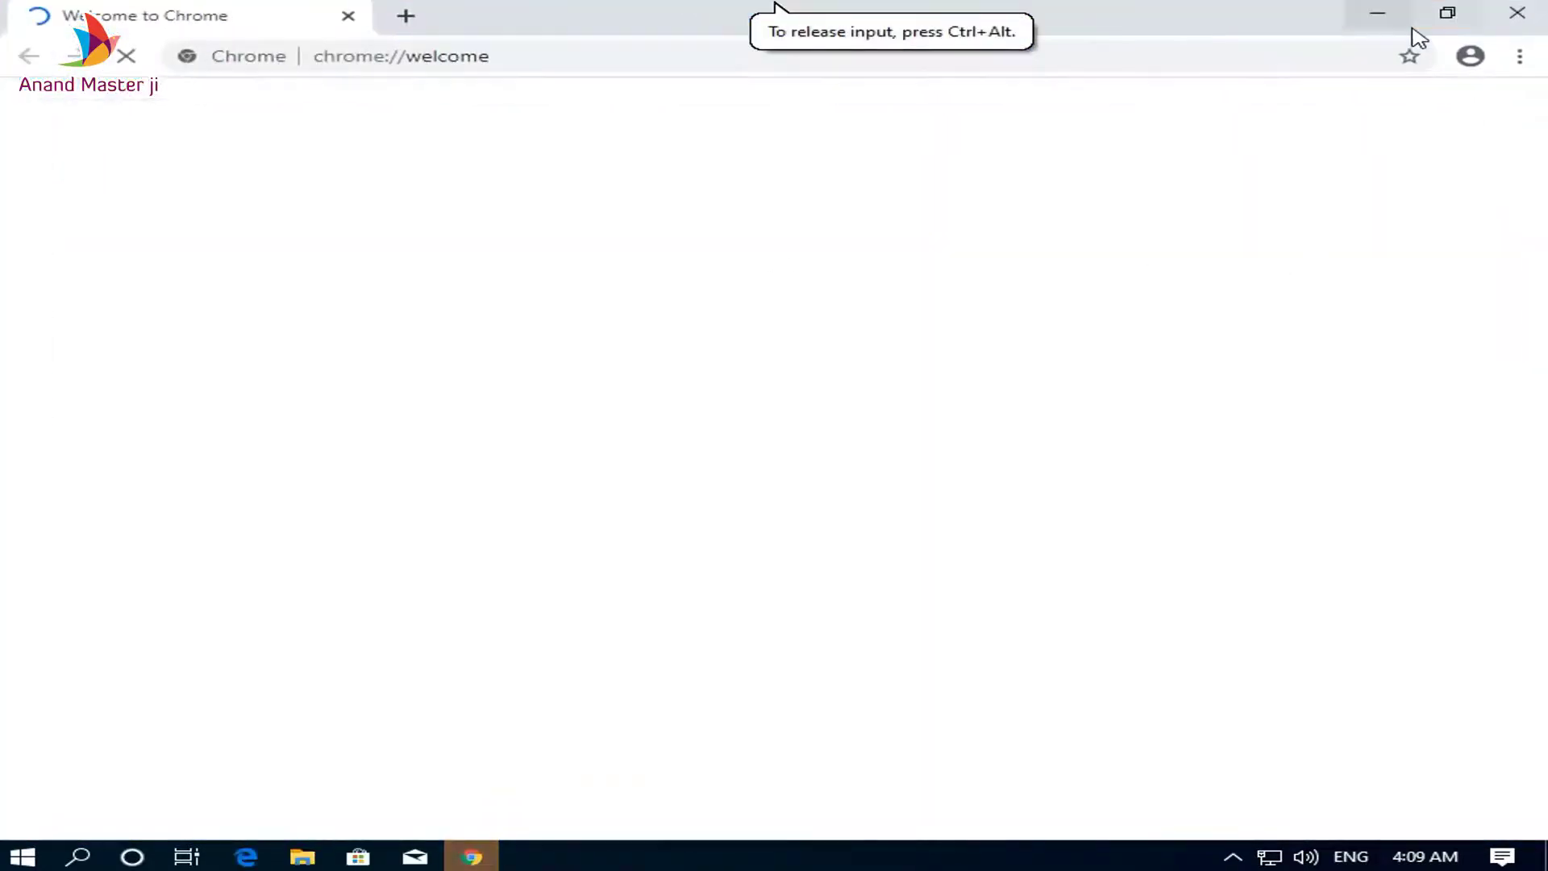
Replace the Welcome tab with a new tab and search Google for 'youtube'.
{"action": "left_click", "coordinate": [406, 15]}
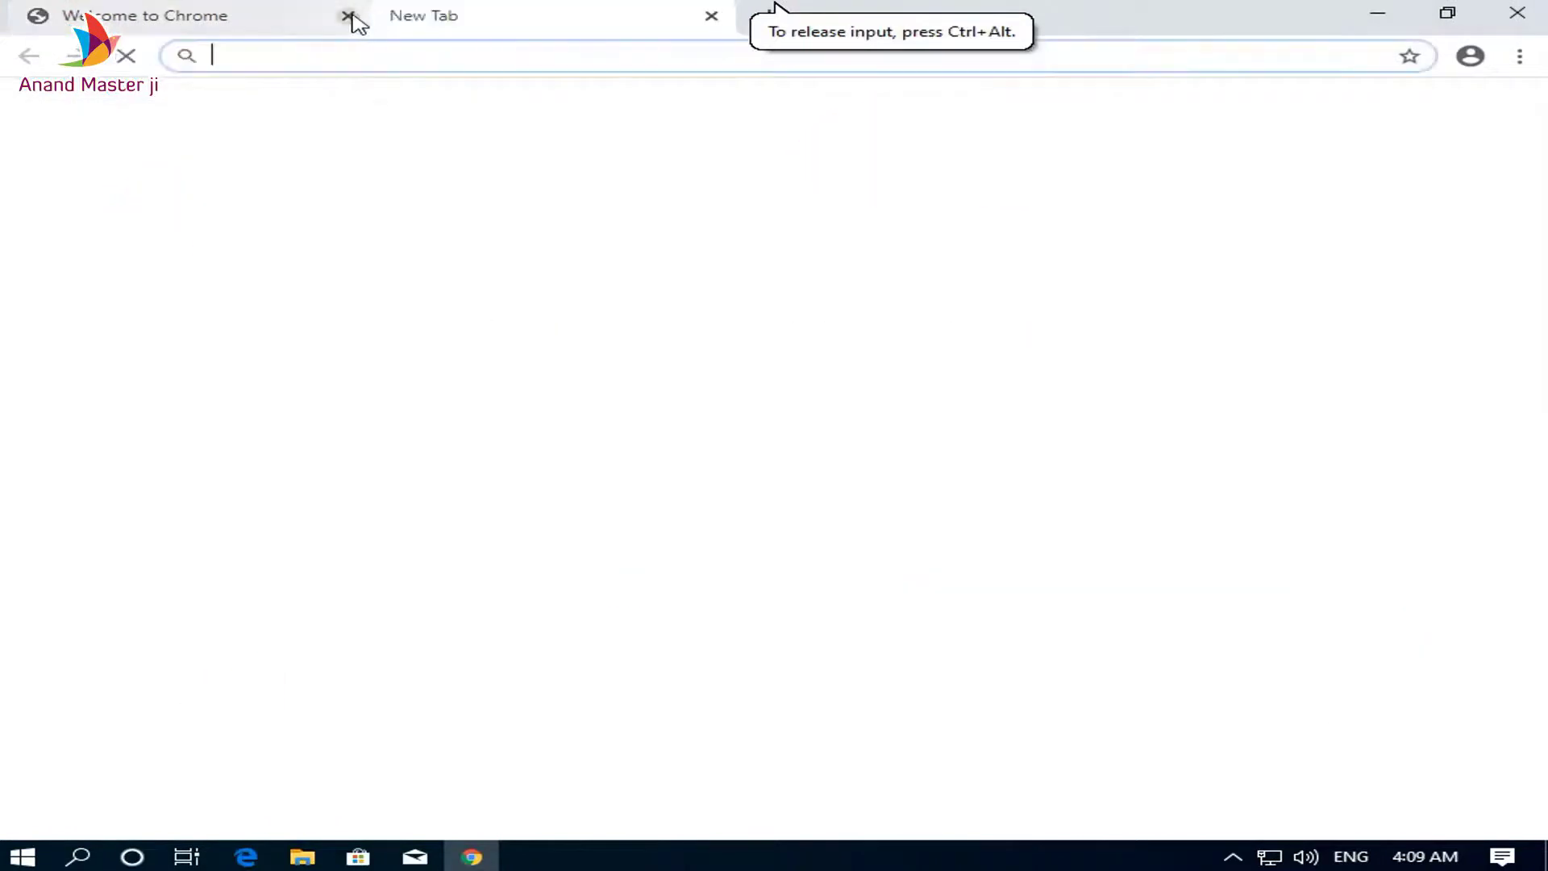
{"action": "left_click", "coordinate": [348, 16]}
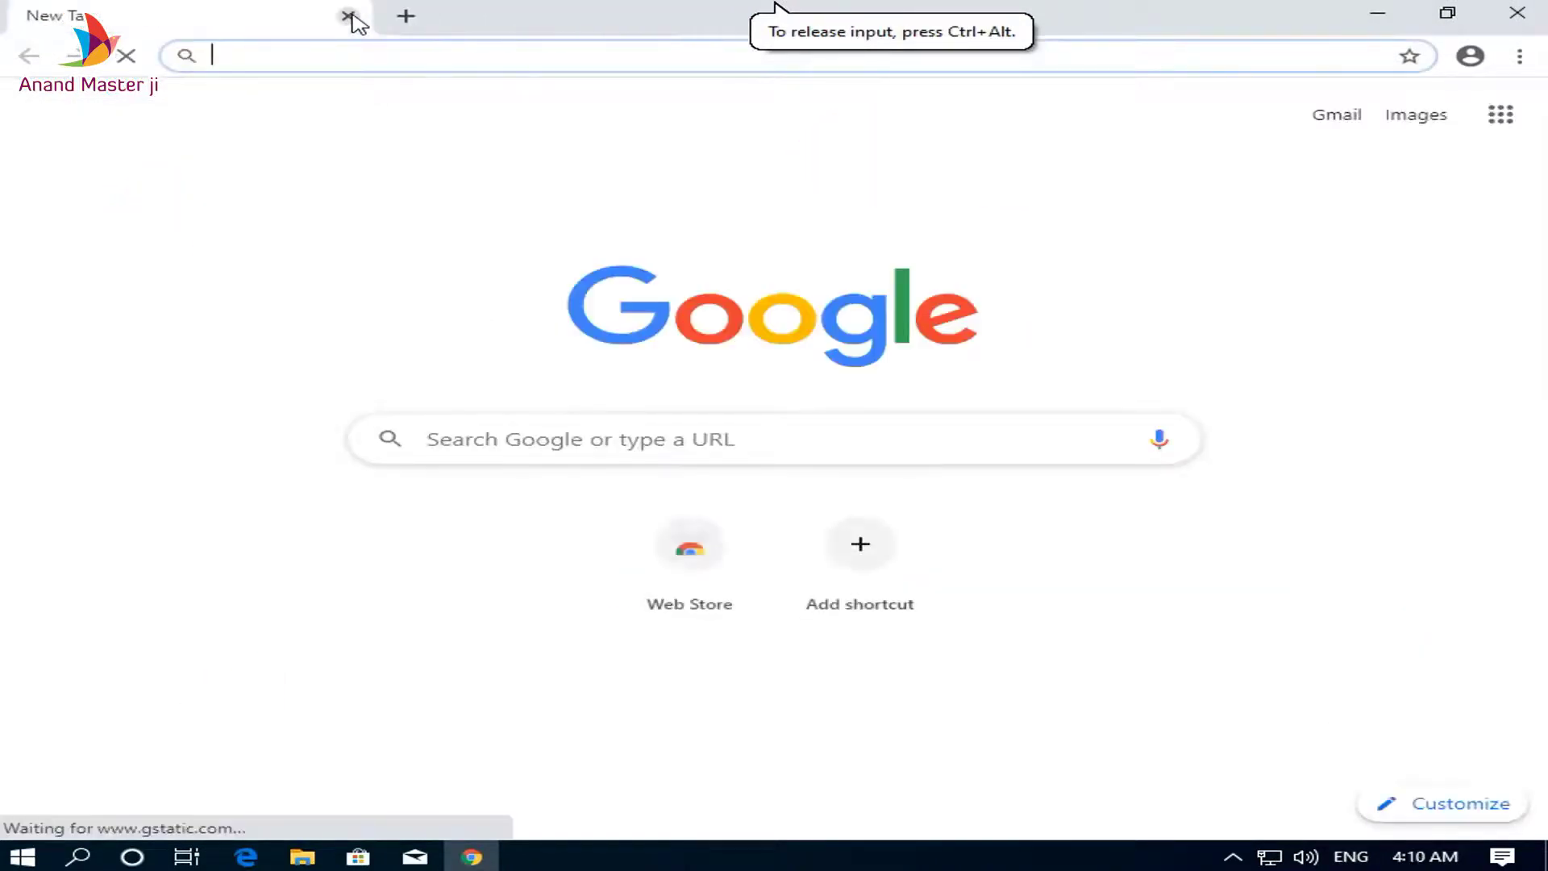
{"action": "left_click", "coordinate": [860, 446]}
{"action": "type", "text": "you"}
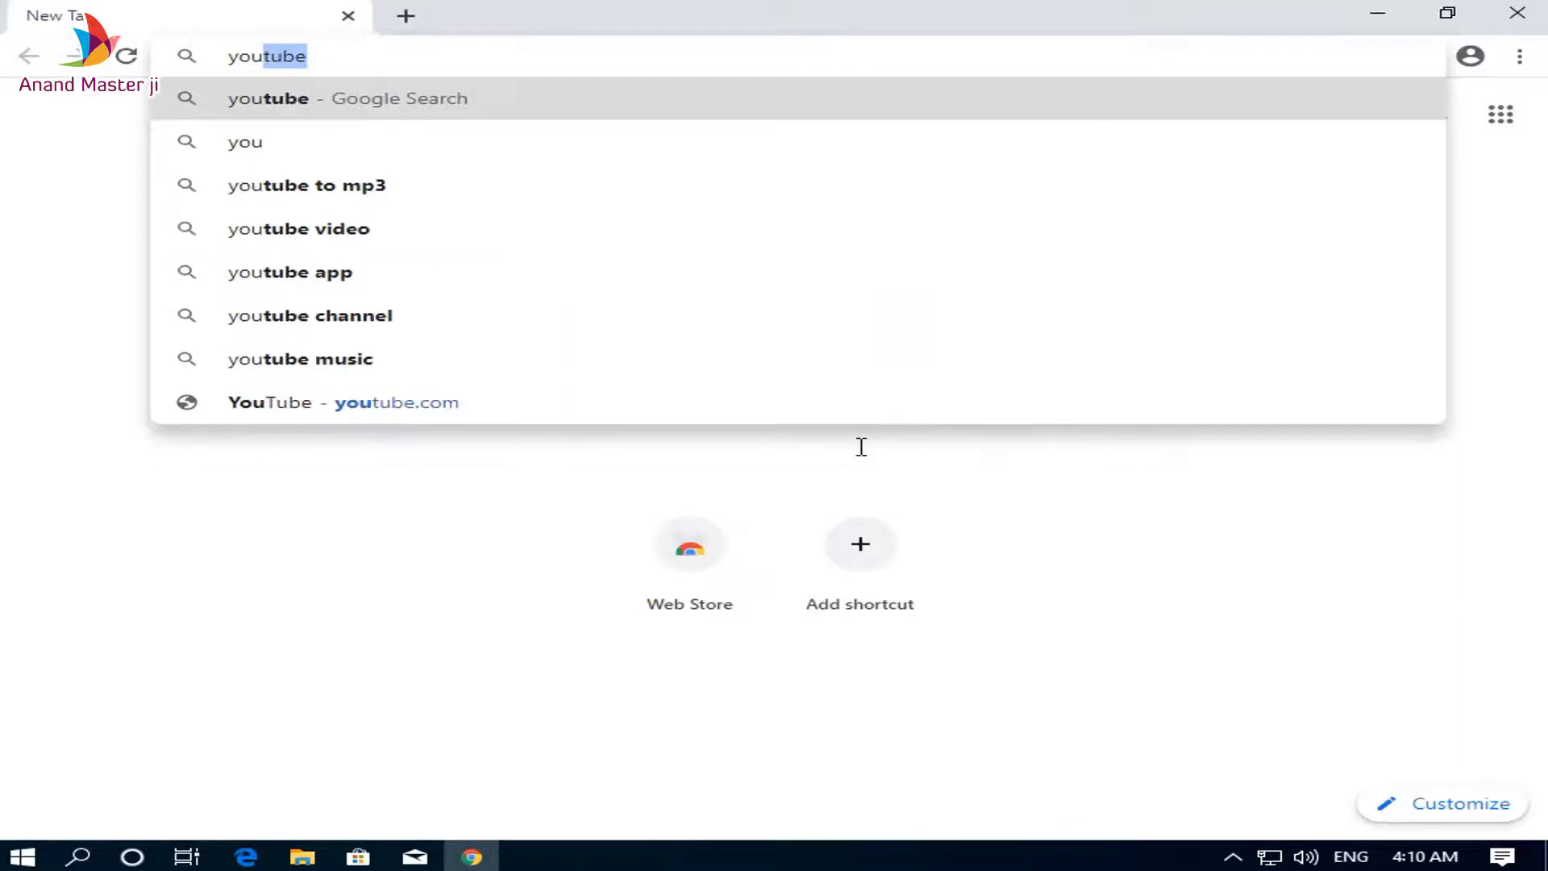
{"action": "key", "text": "Return"}
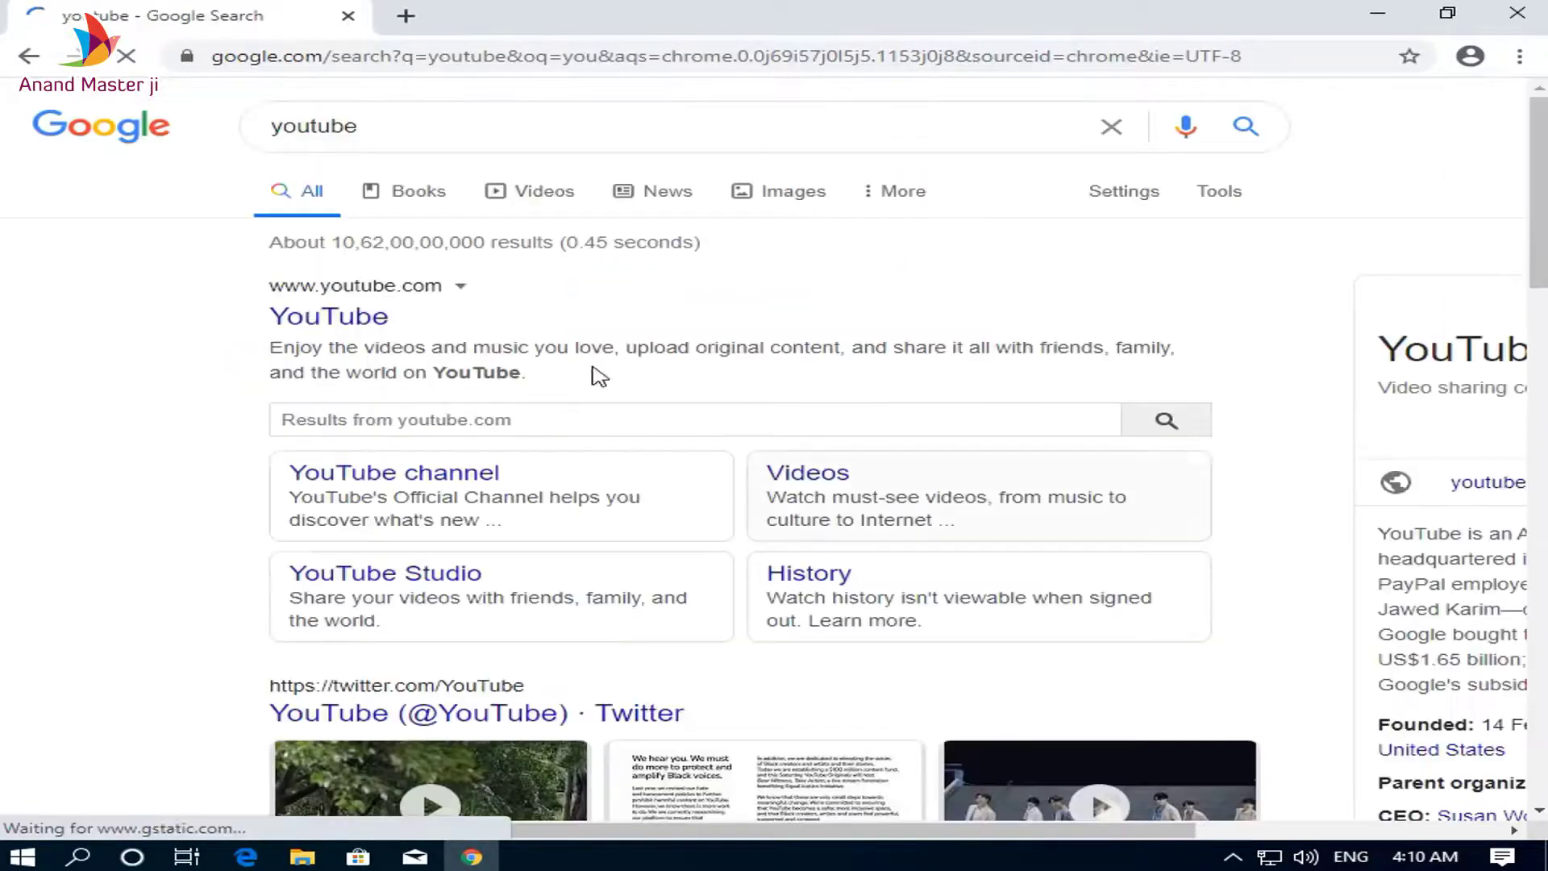